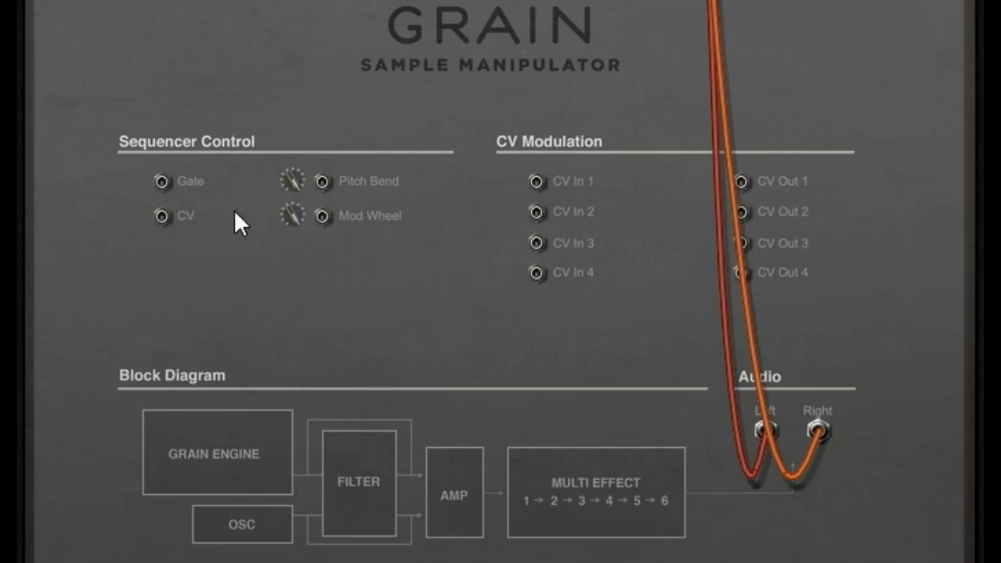
drag(163, 183, 261, 229)
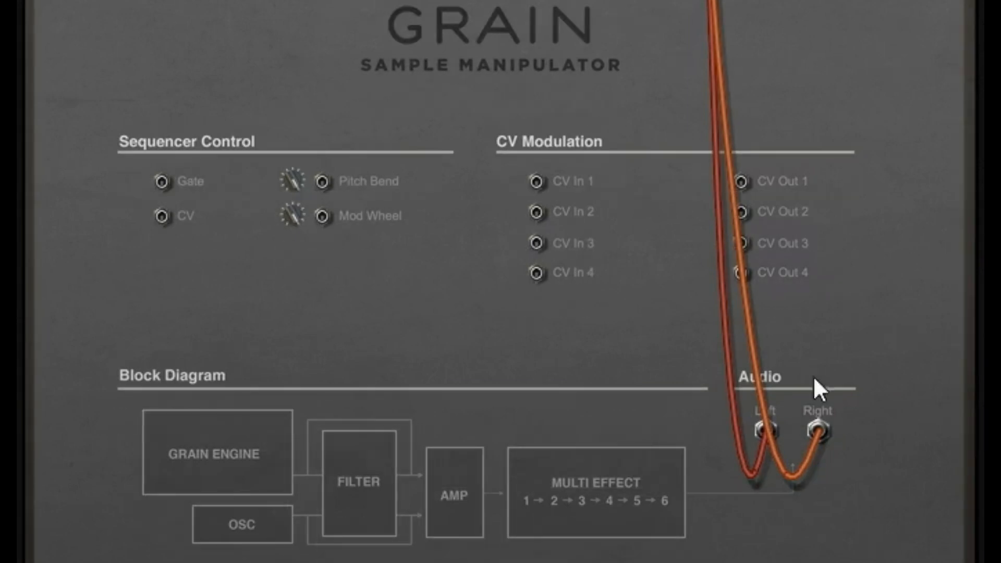
mouse_move(819, 427)
mouse_down()
mouse_move(833, 412)
mouse_move(819, 428)
mouse_up()
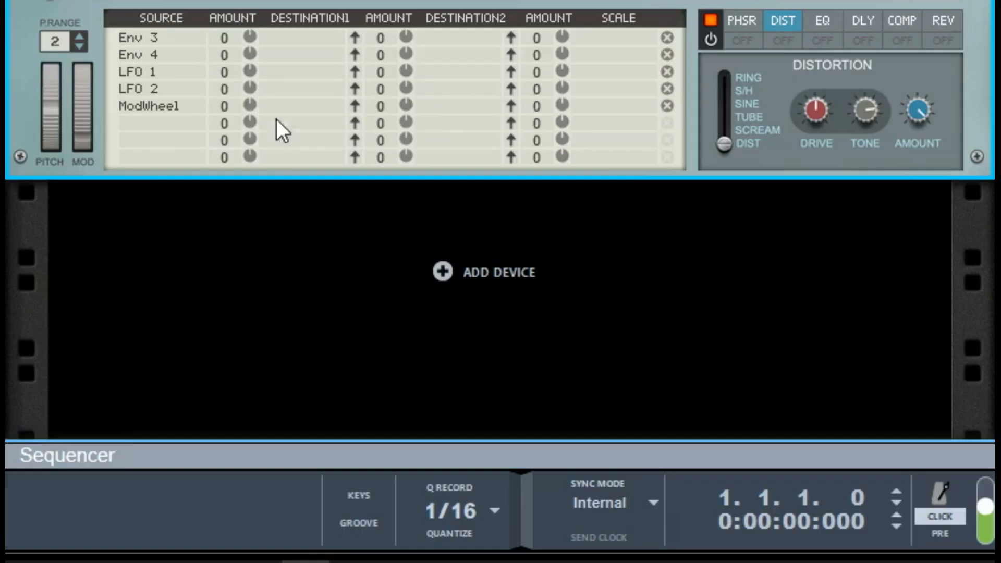
click(191, 131)
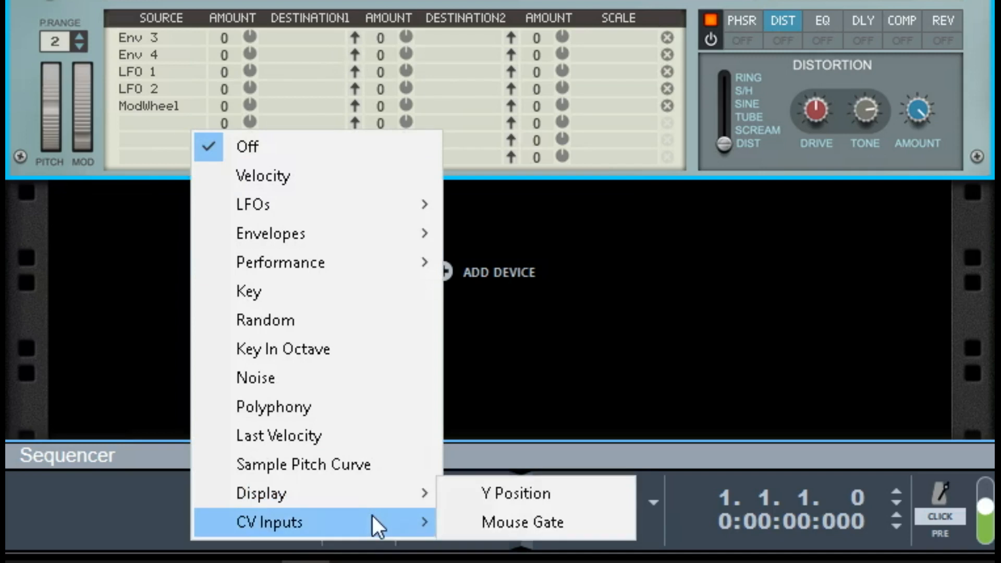
mouse_move(373, 517)
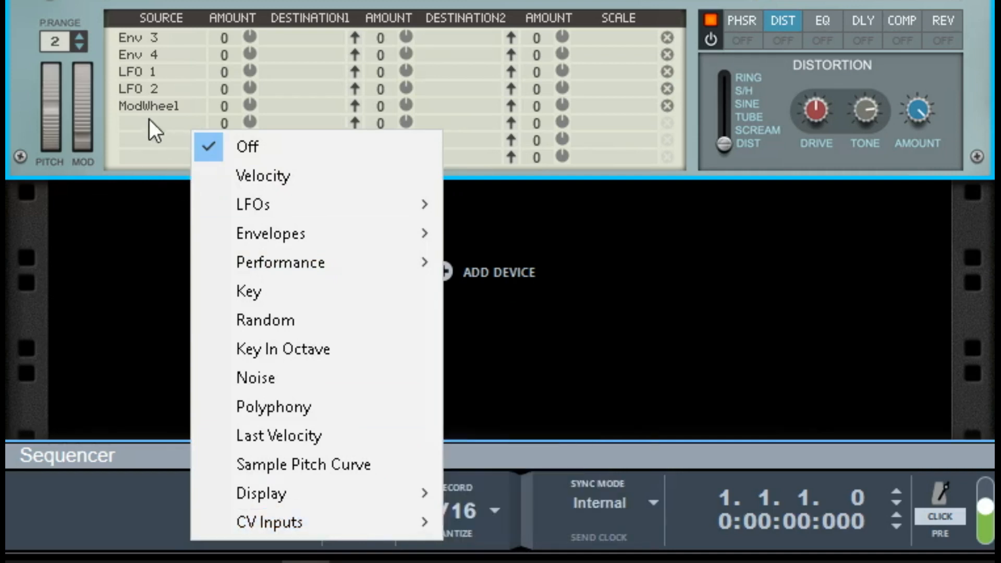
click(148, 121)
click(443, 121)
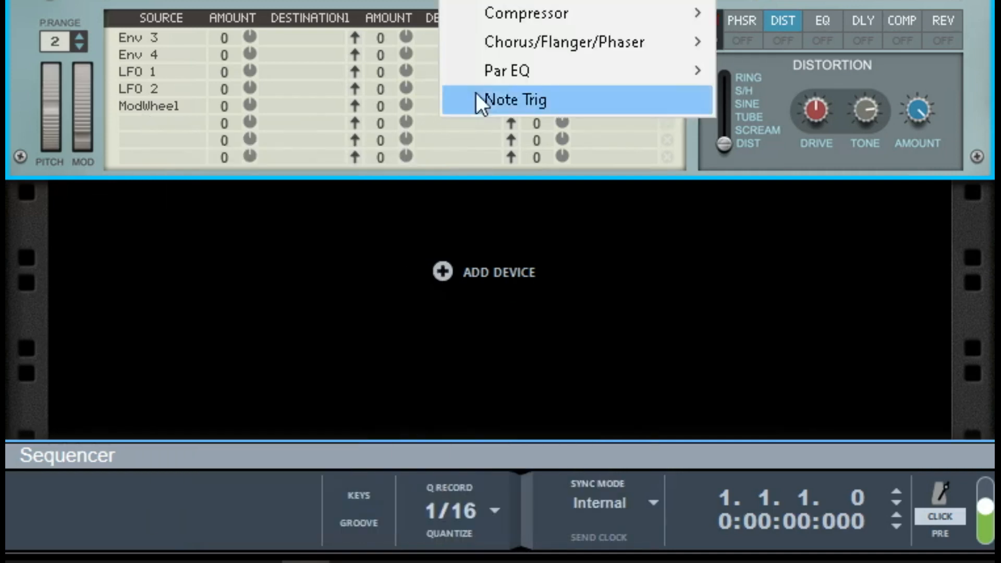
mouse_move(466, 0)
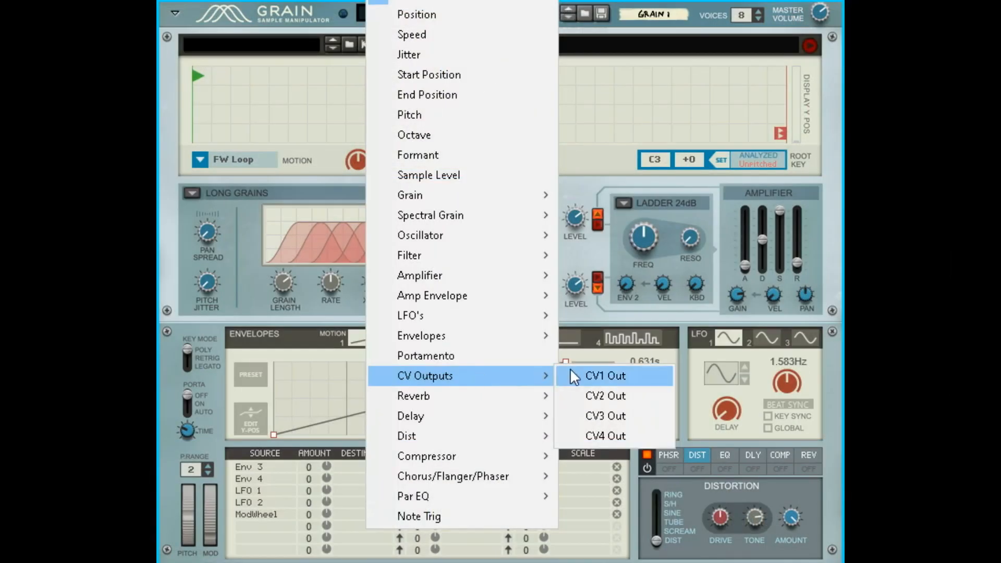
Route LFO 1 to CV1 Out as its first destination in Grain's modulation matrix, with an amount of 100.
click(345, 491)
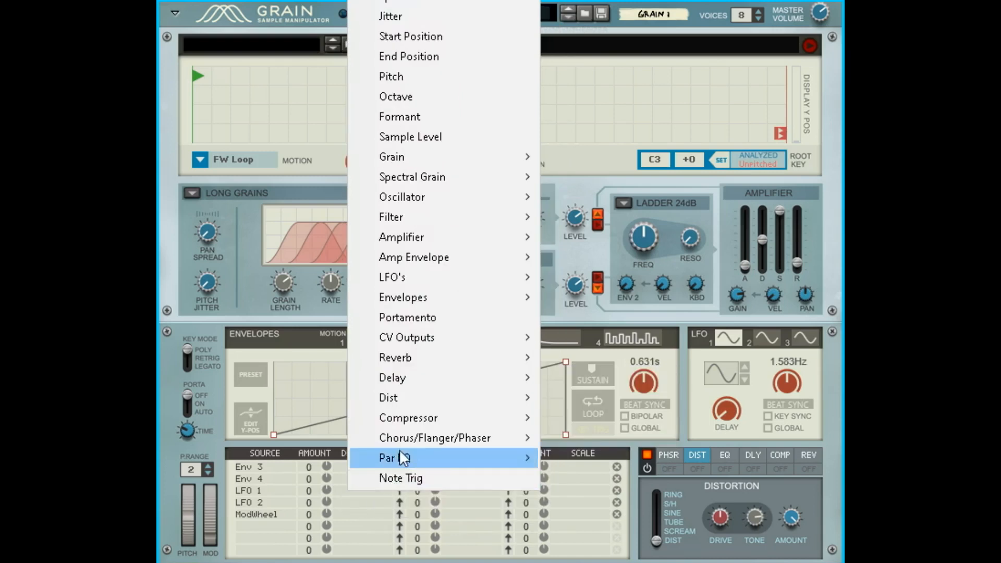
mouse_move(511, 338)
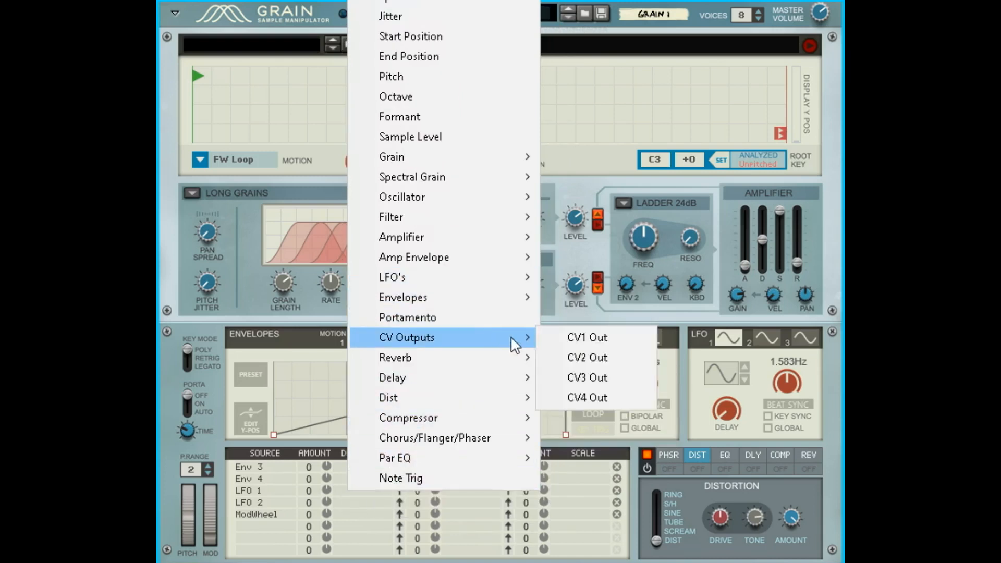
click(591, 337)
drag(305, 491, 474, 413)
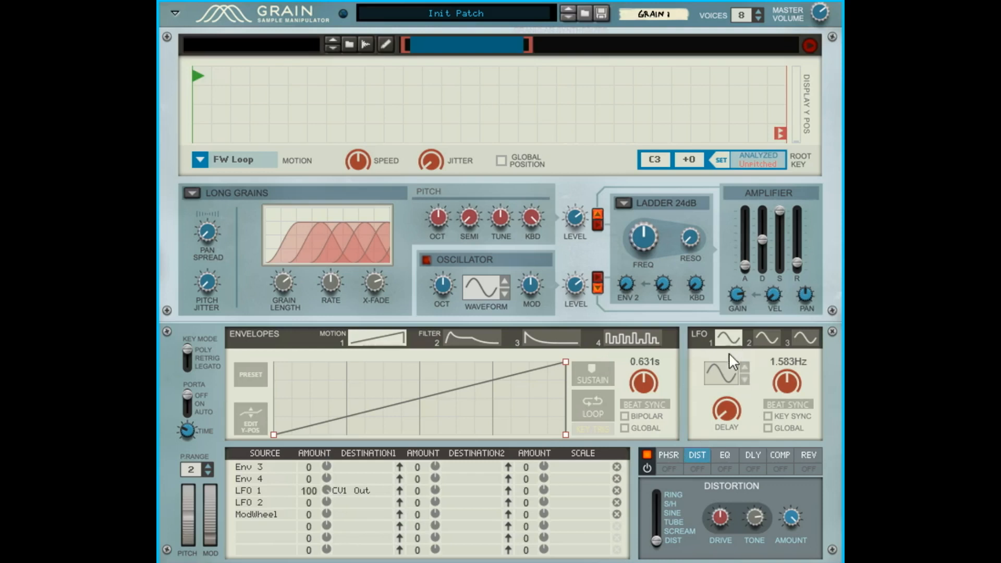
Change Grain's LFO 1 waveform from the sine to the stepped pulse shape.
click(743, 367)
click(744, 367)
click(743, 366)
click(744, 367)
Patch Grain's CV Out 1 into the Subtractor's OSC Pitch modulation input on the back of the rack.
key(Tab)
drag(660, 238, 609, 284)
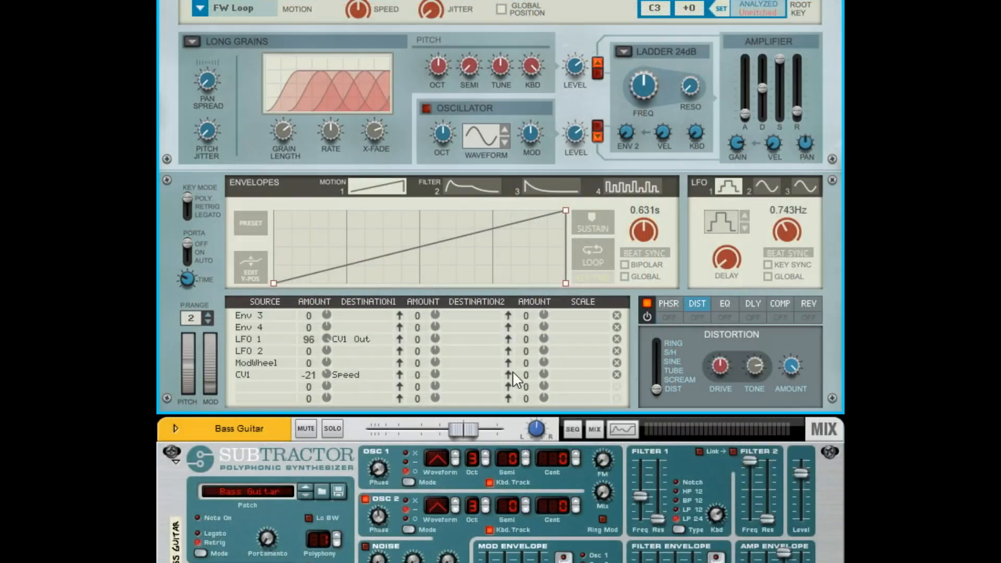
Examine the CV cables between Grain and the Subtractor on the rear of the rack, along with the matching modulation matrix rows.
key(Tab)
scroll(508, 266, up, 3)
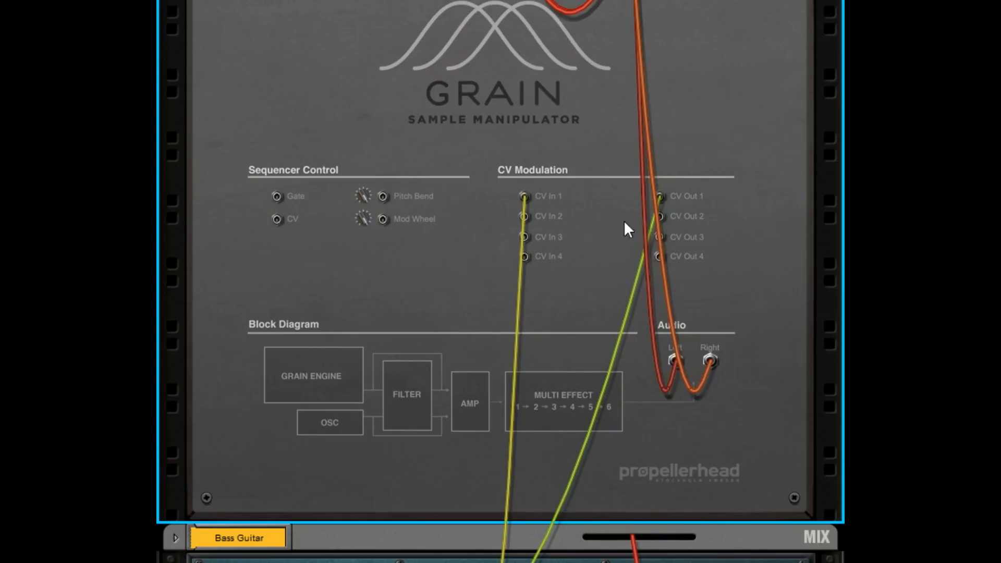
scroll(658, 206, down, 1)
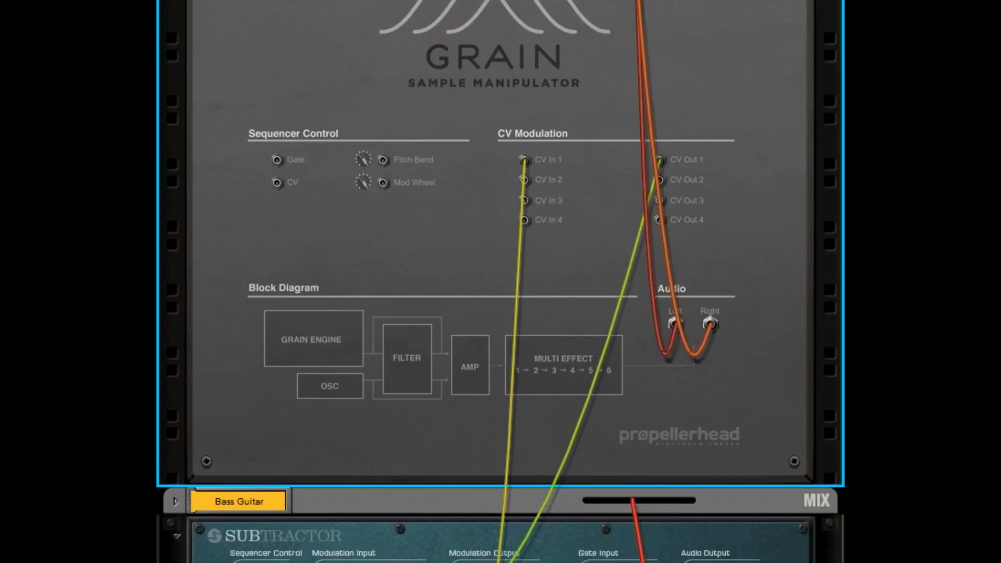
scroll(446, 548, down, 3)
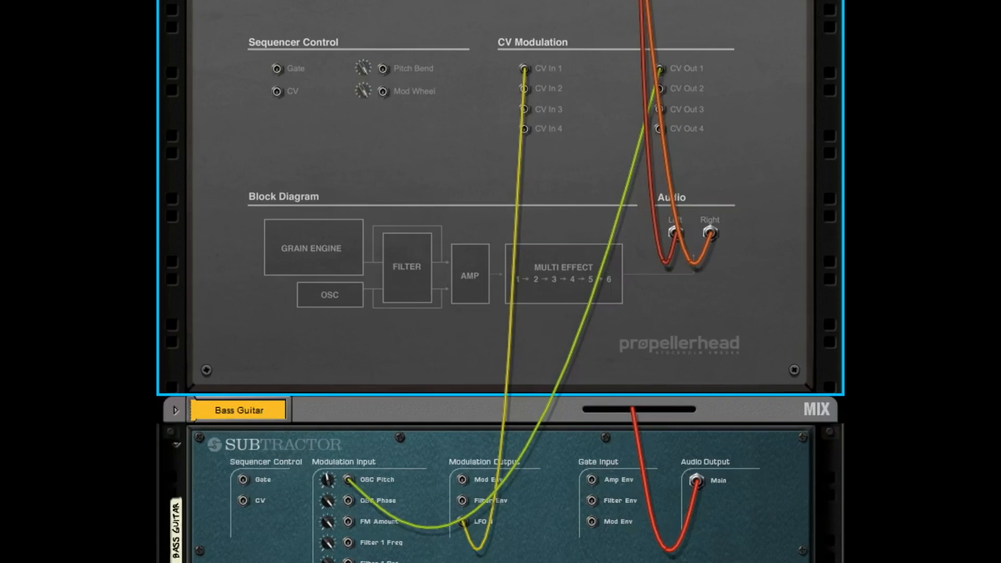
click(450, 523)
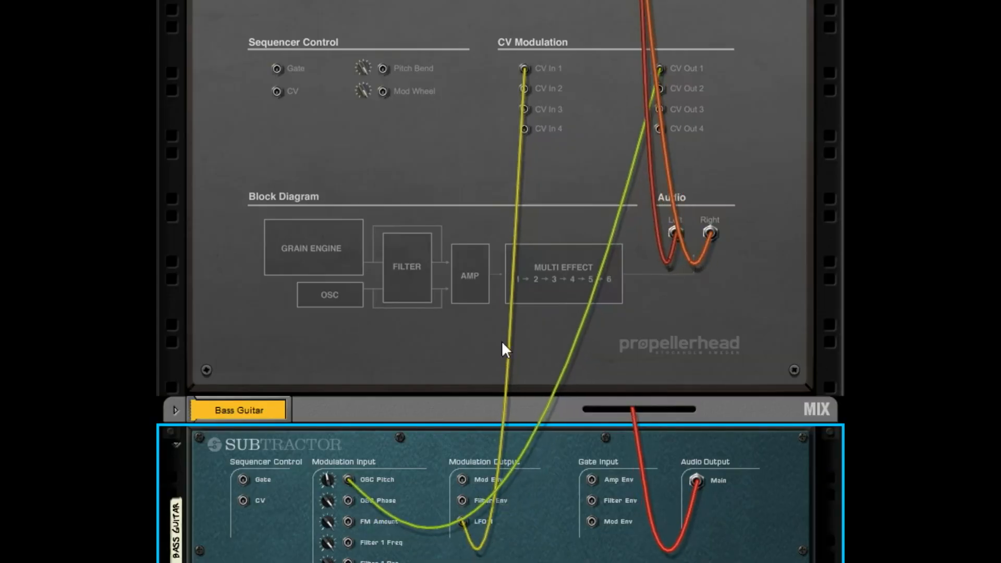
key(Tab)
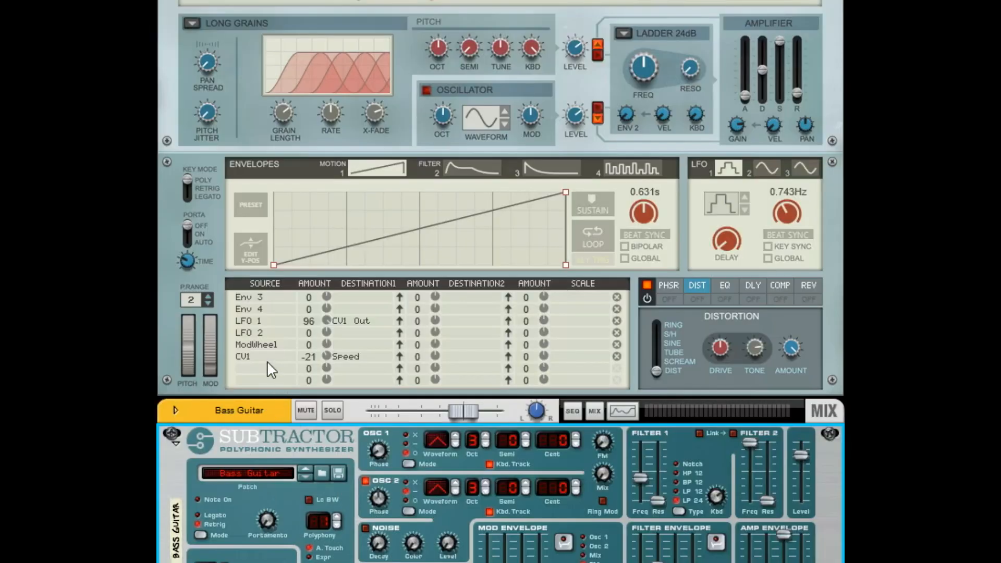
key(Tab)
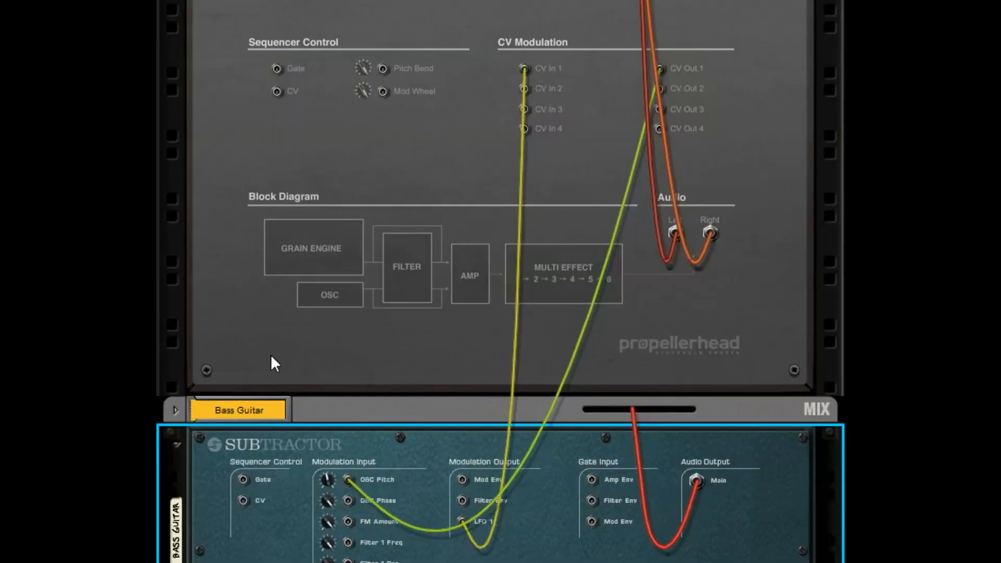
Select the CV1 input as the source of the Speed routing in Grain's modulation matrix.
key(Tab)
click(278, 355)
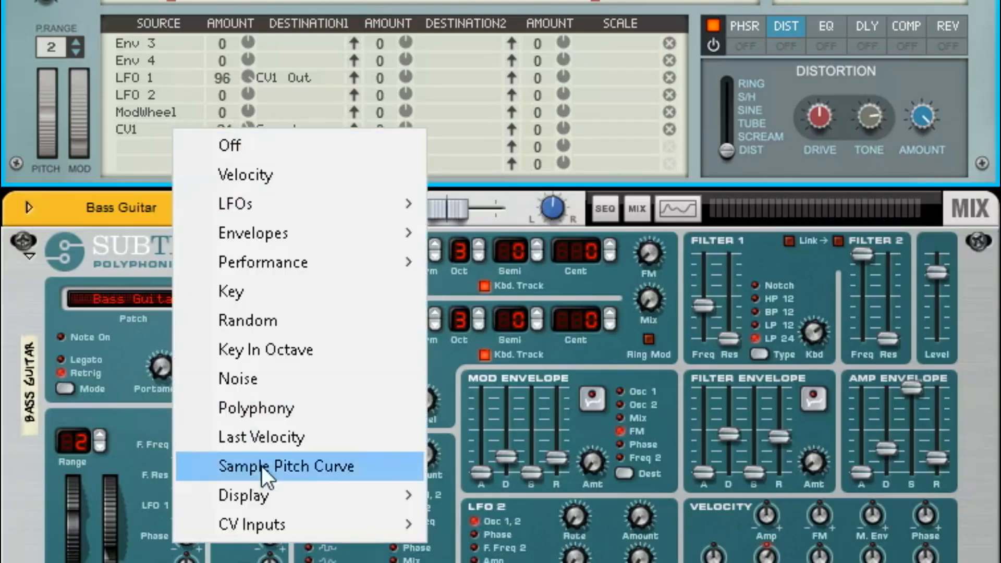
mouse_move(331, 521)
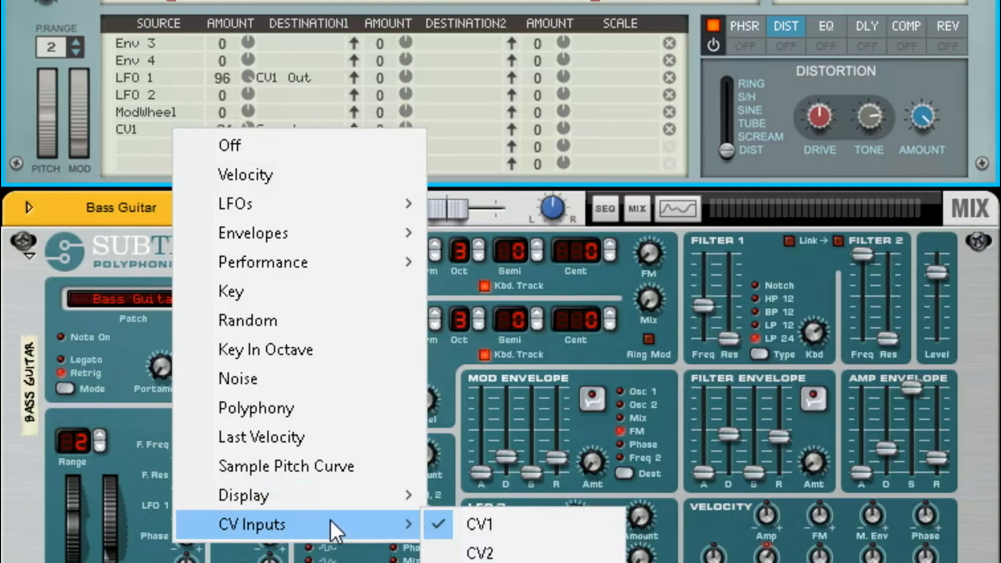
click(468, 520)
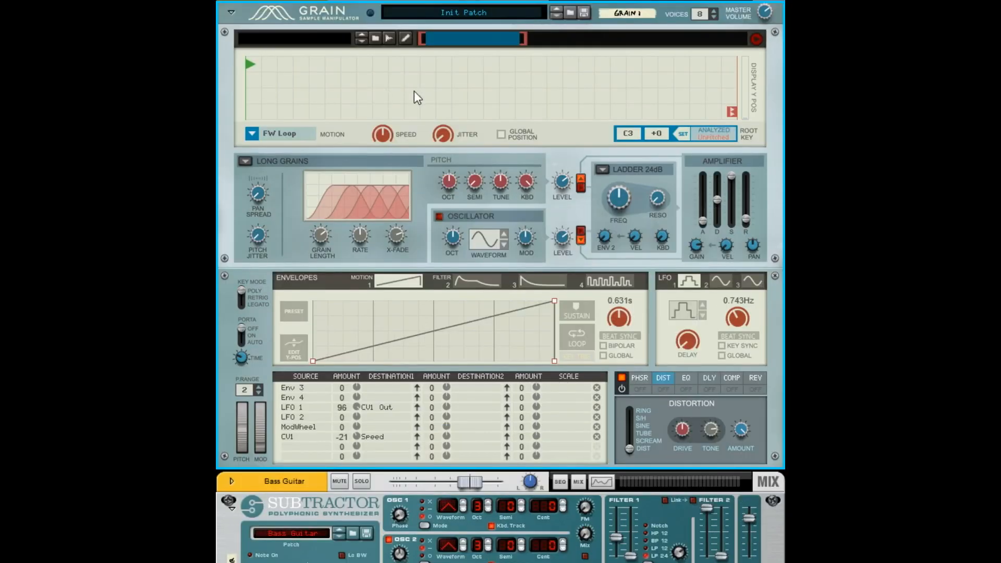
Record a short new audio sample into Grain and stop the recording.
click(389, 39)
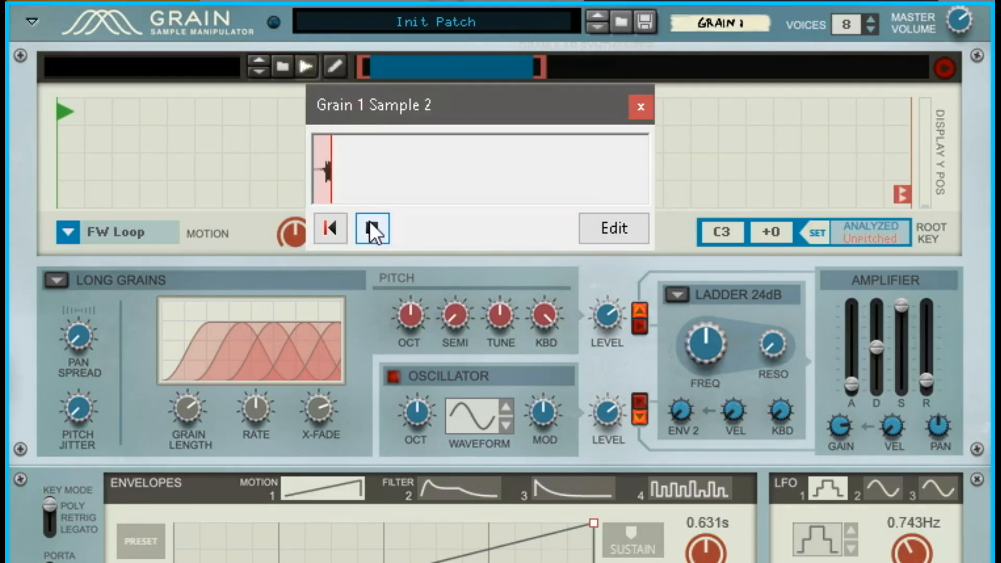
click(372, 228)
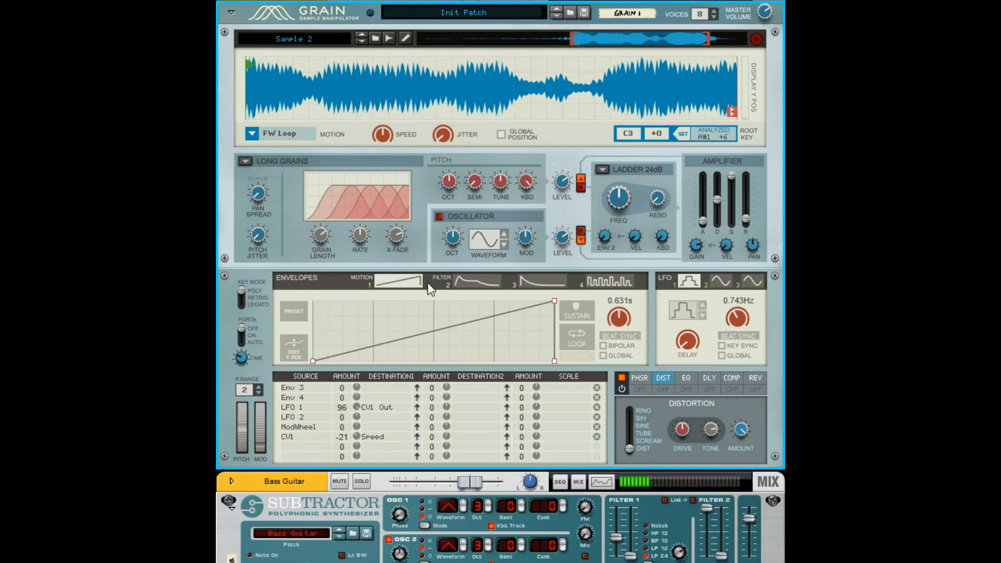
Check the Subtractor's rear cabling and raise its output level on the front panel.
scroll(428, 283, down, 5)
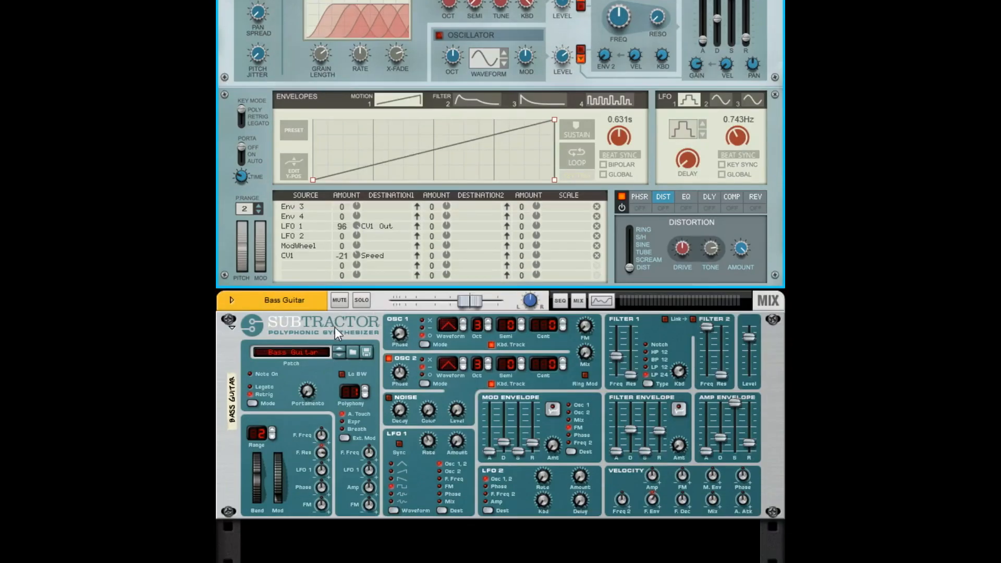
key(Tab)
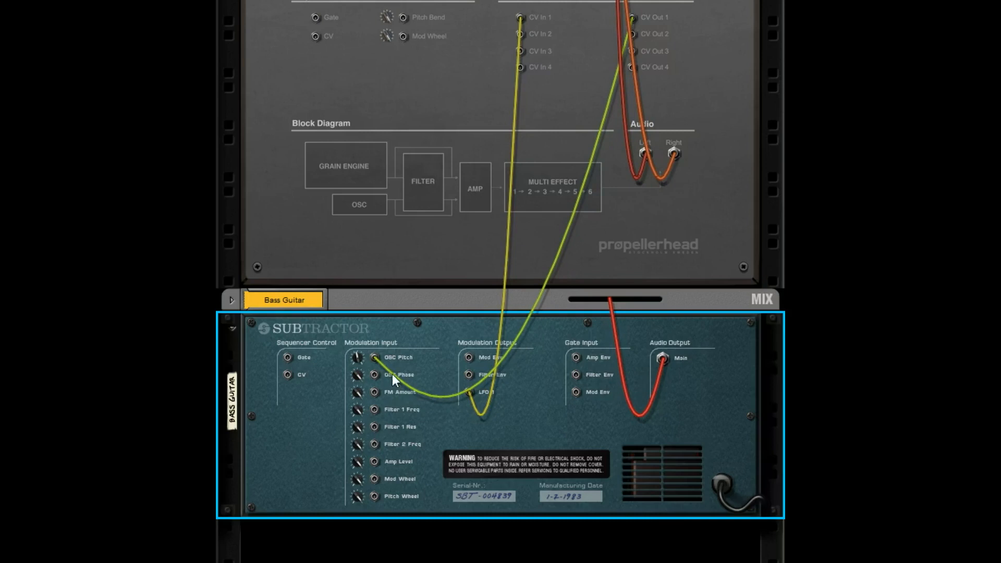
key(Tab)
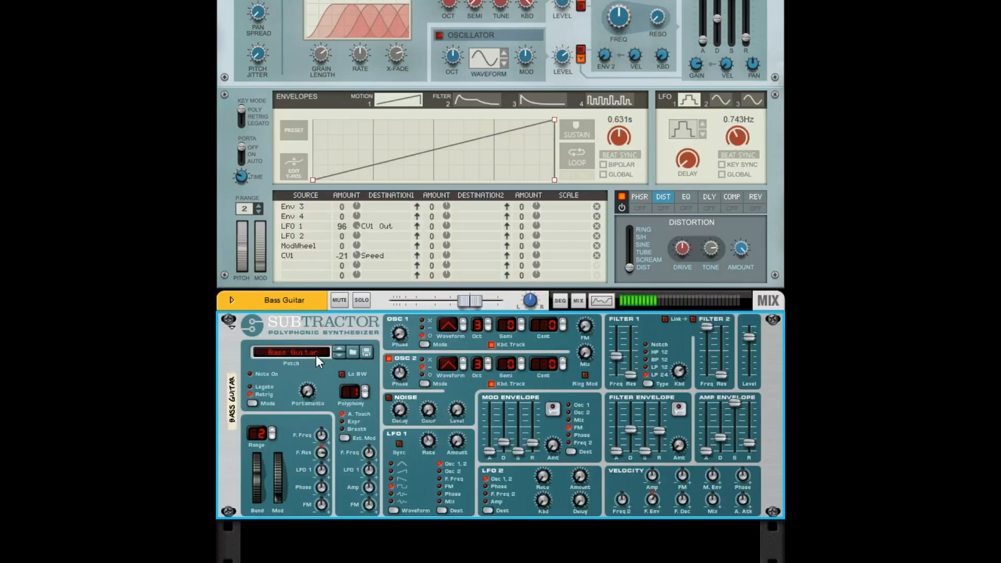
drag(745, 348, 758, 314)
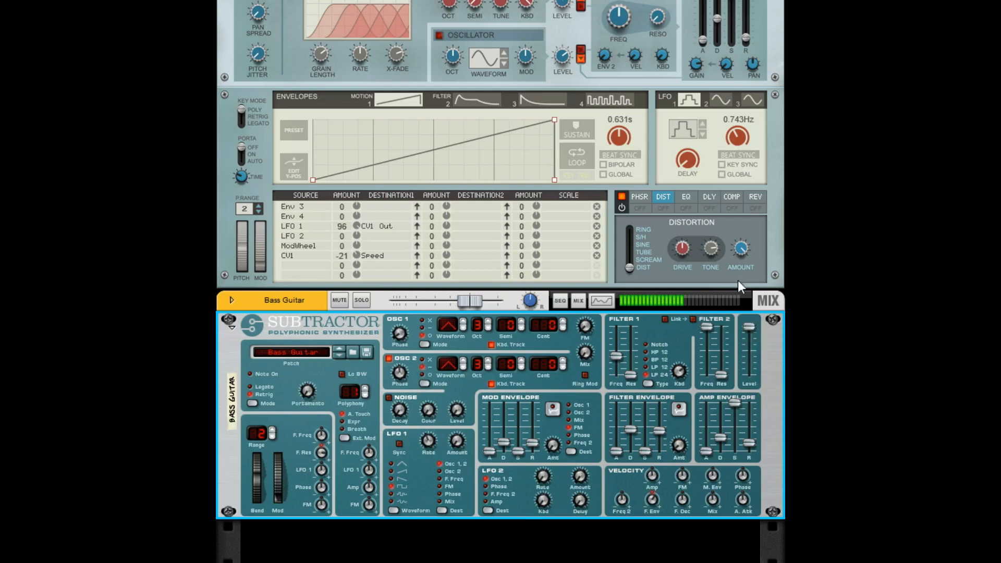
Turn on beat sync for Grain's LFO 1 and set its rate to 1/4.
drag(736, 138, 747, 201)
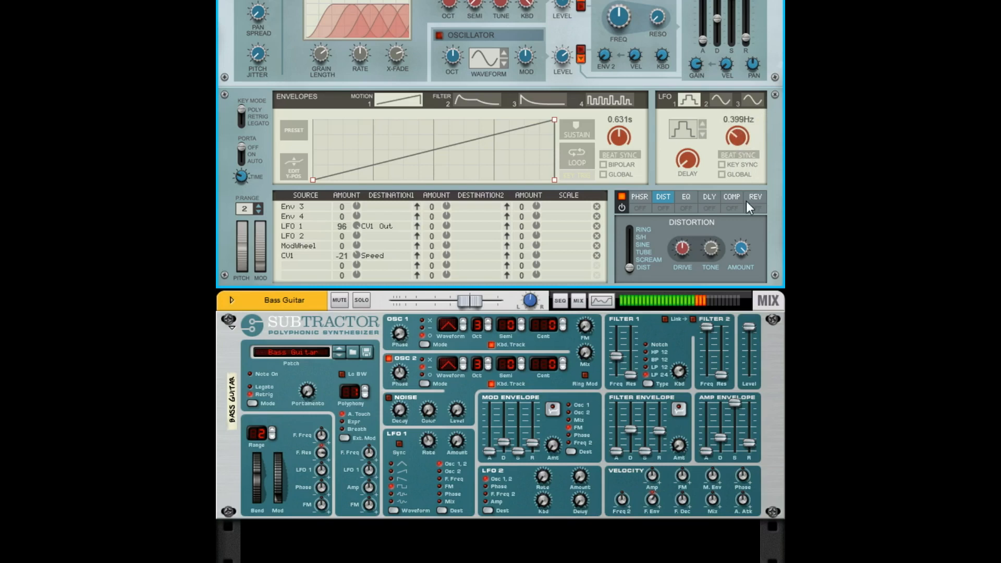
click(738, 154)
drag(740, 136, 741, 128)
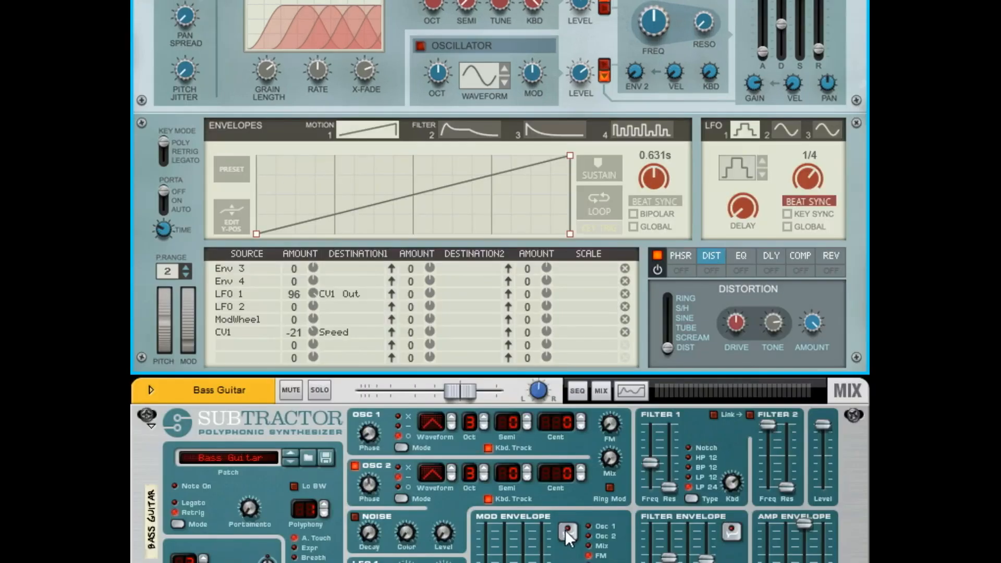
Set the amount of the CV1 to Speed routing in Grain's modulation matrix to -57.
key(Tab)
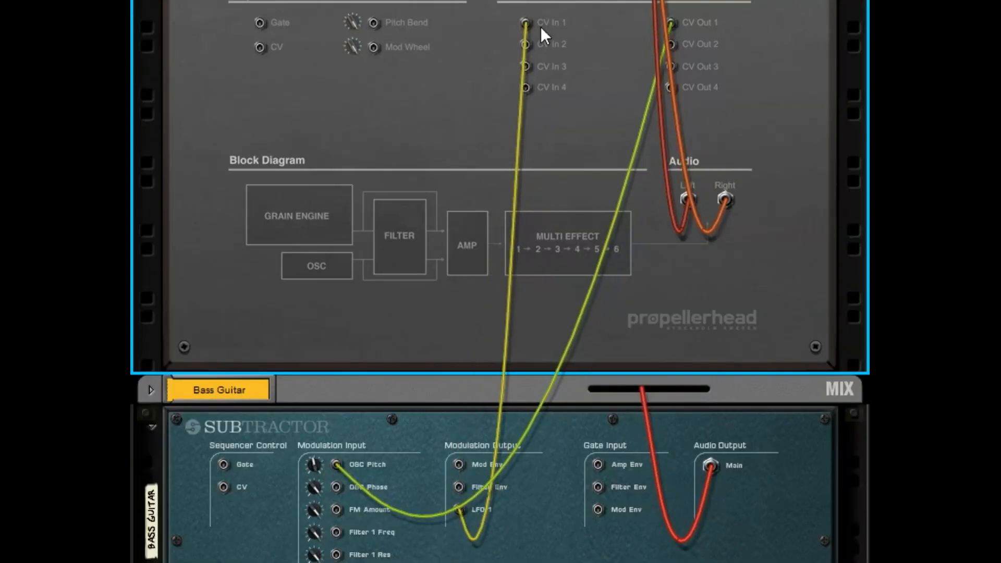
key(Tab)
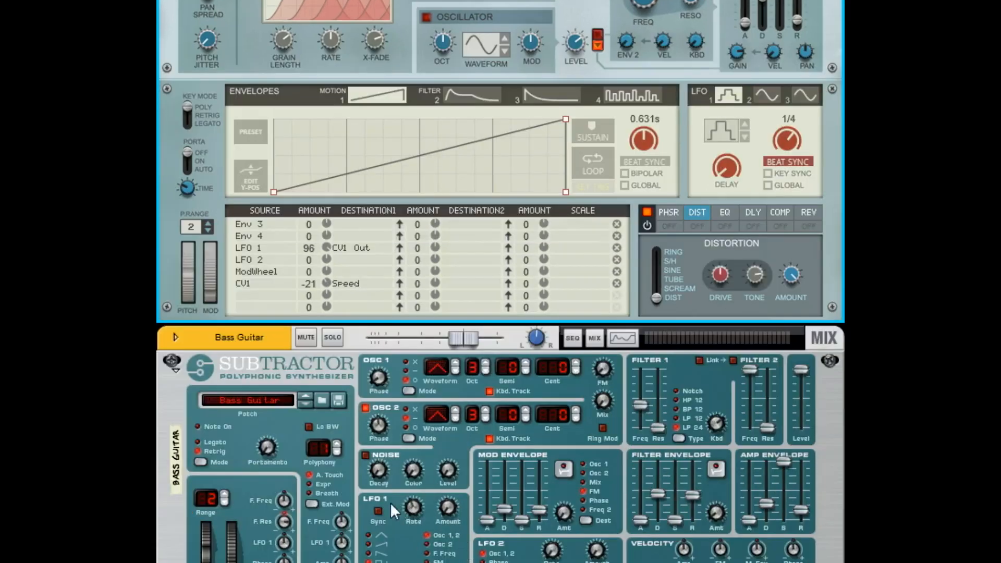
click(383, 500)
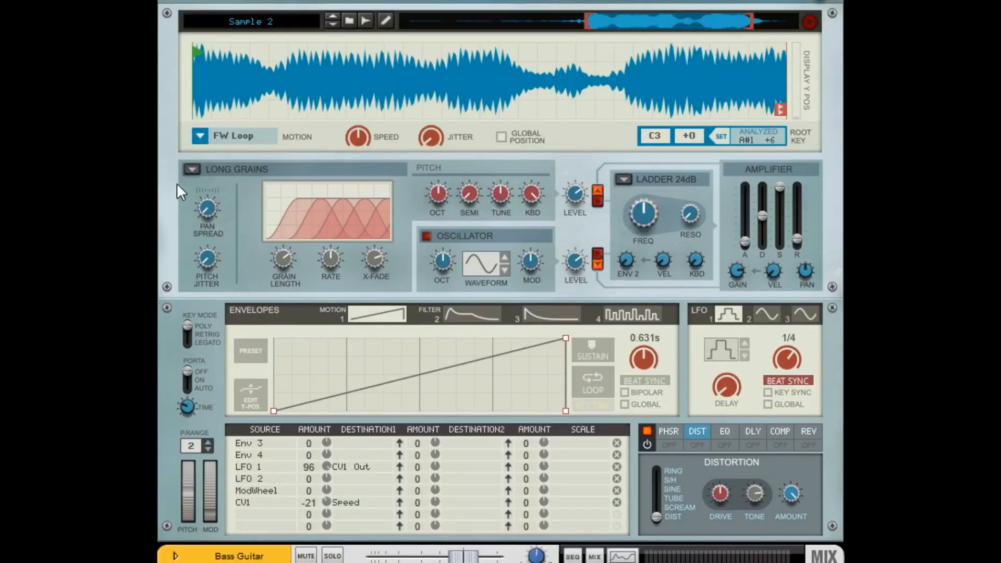
click(168, 30)
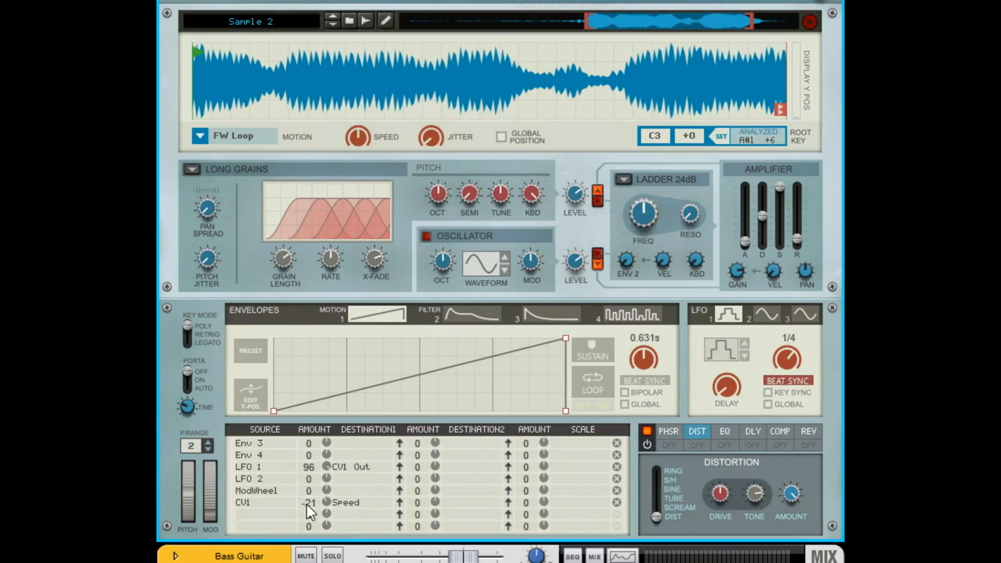
drag(312, 518, 311, 537)
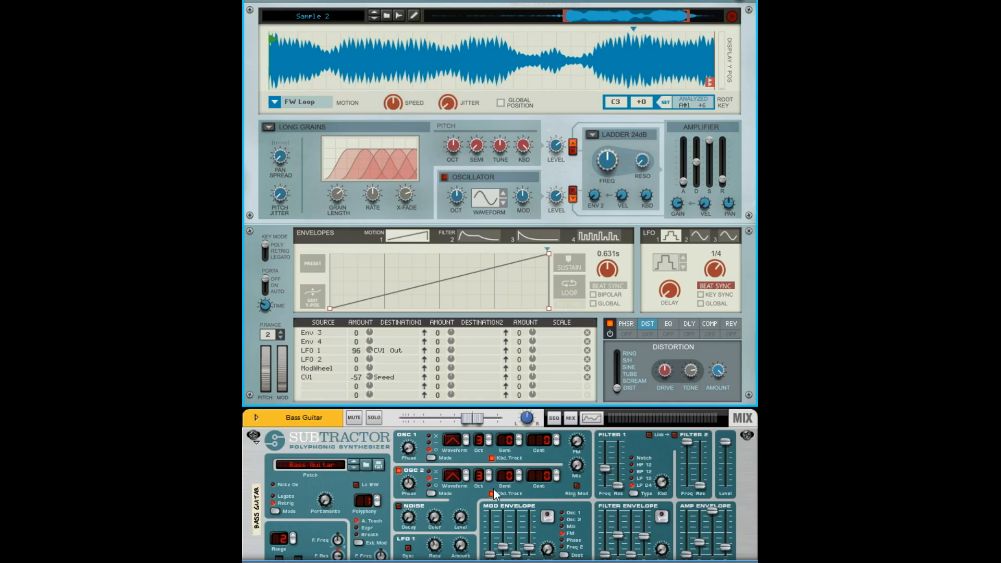
Set the Subtractor's LFO 1 rate to 56 and switch its waveform to the falling sawtooth.
scroll(480, 483, down, 1)
drag(440, 510, 444, 520)
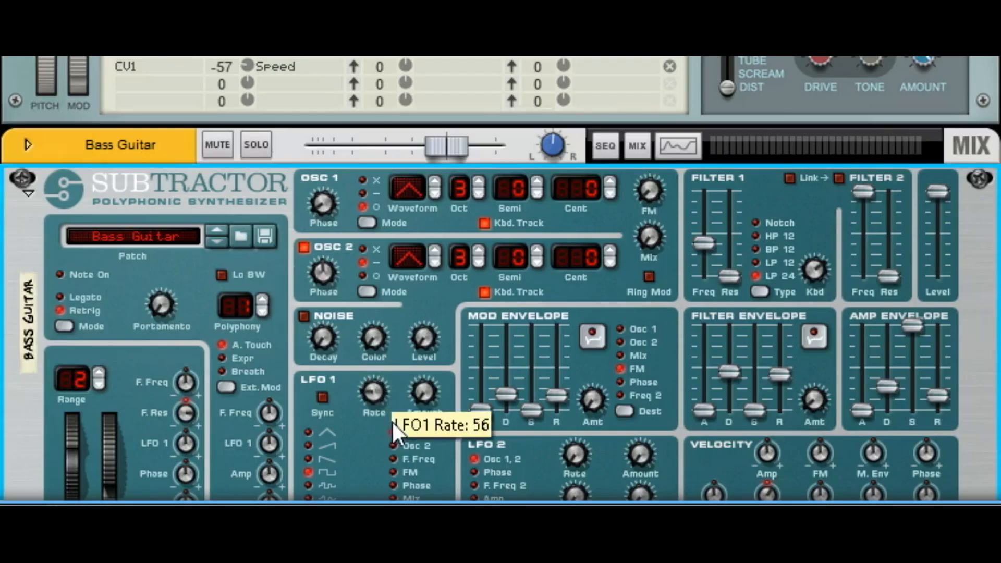
drag(392, 421, 396, 430)
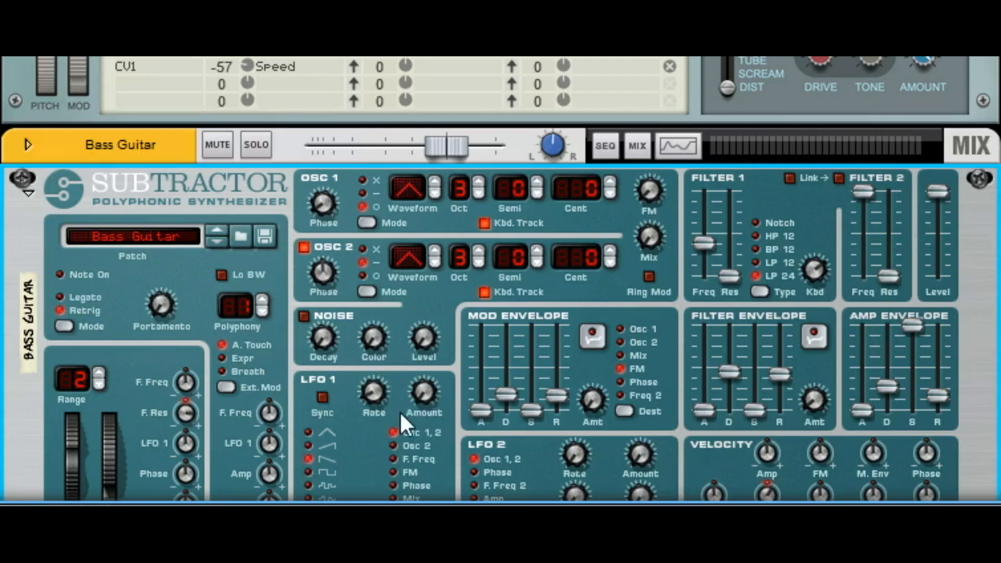
mouse_move(378, 400)
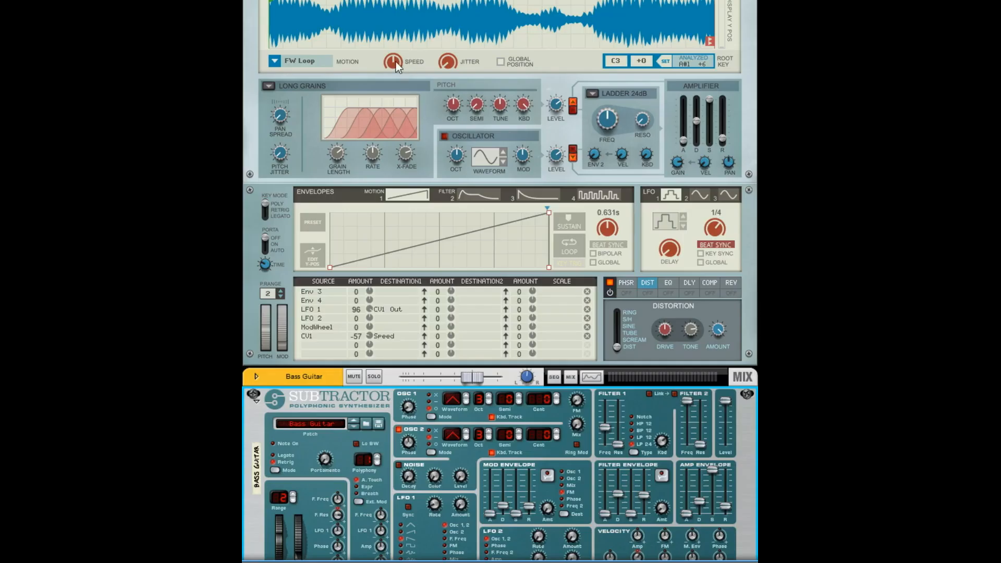
Lower Grain's motion speed a little and raise its pan spread.
drag(396, 64, 396, 68)
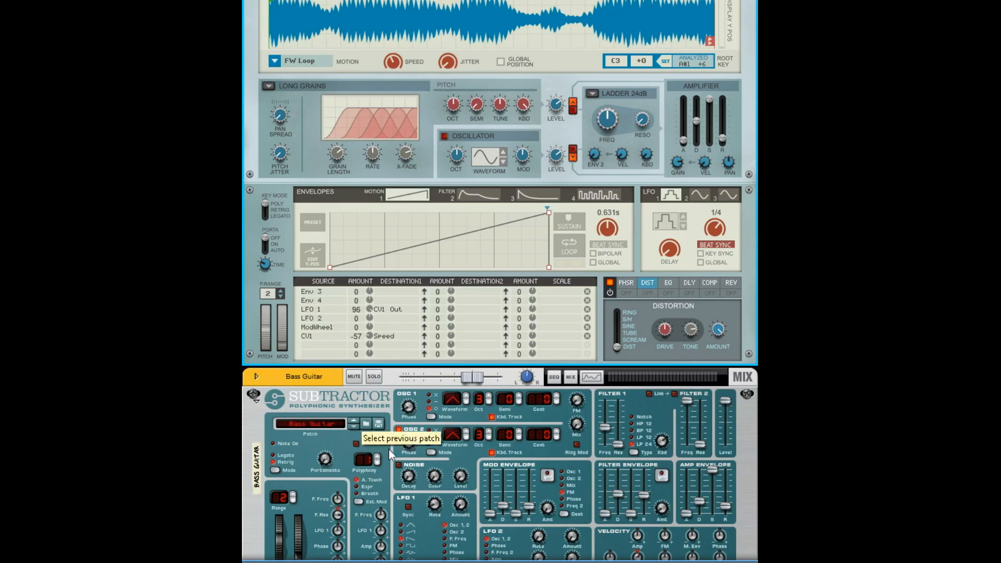
scroll(473, 430, down, 2)
scroll(472, 431, down, 2)
scroll(429, 370, up, 4)
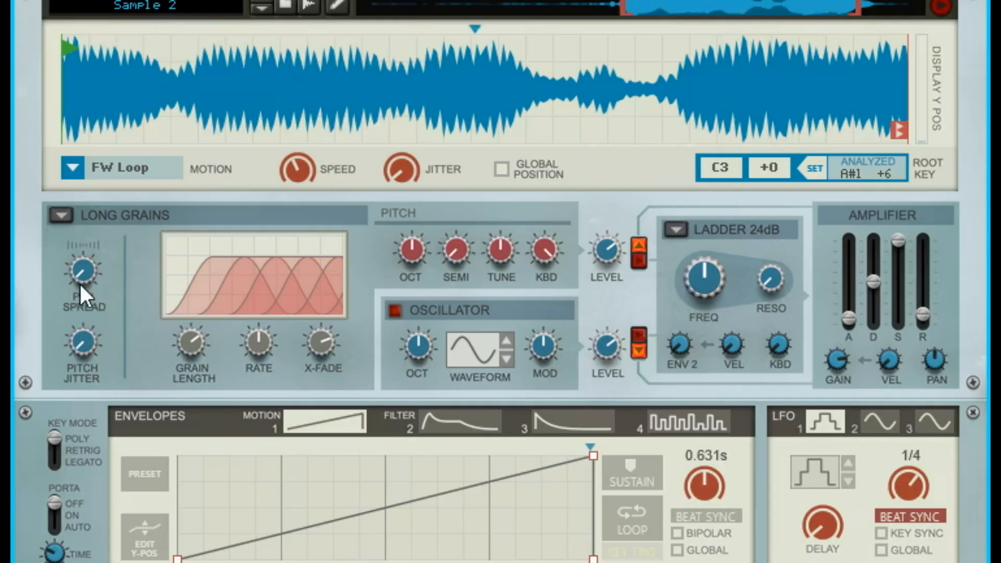
drag(81, 280, 80, 263)
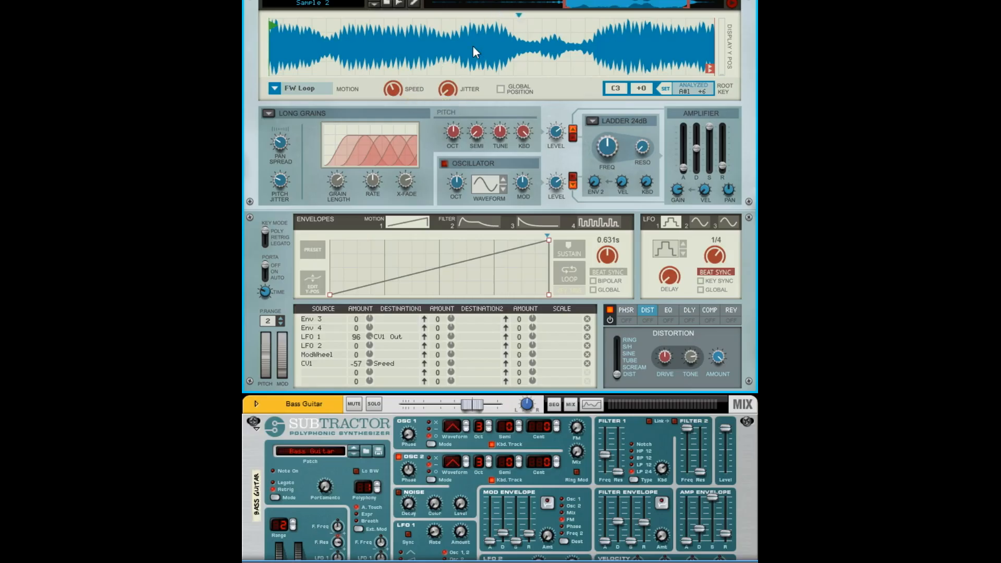
scroll(453, 496, down, 2)
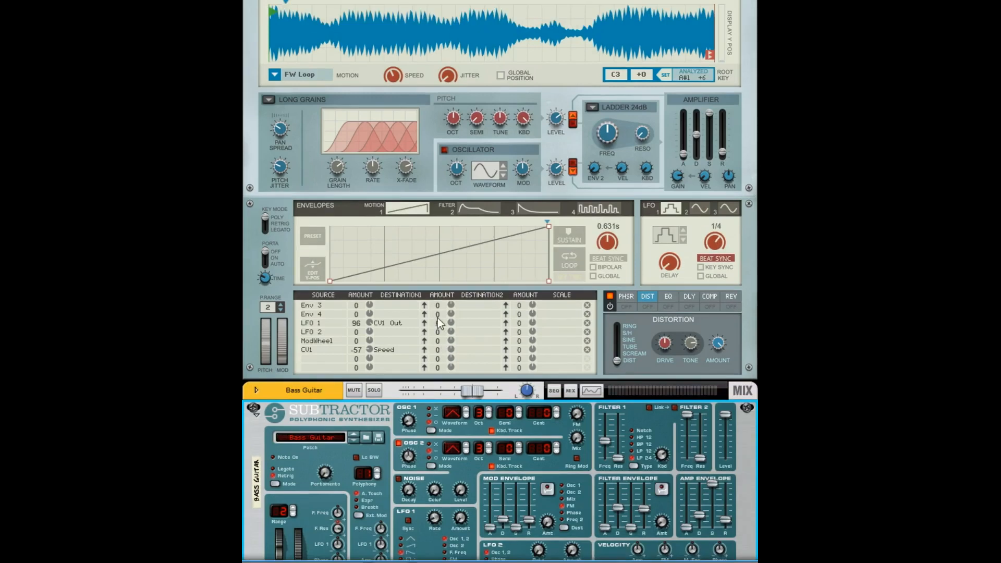
scroll(437, 318, up, 2)
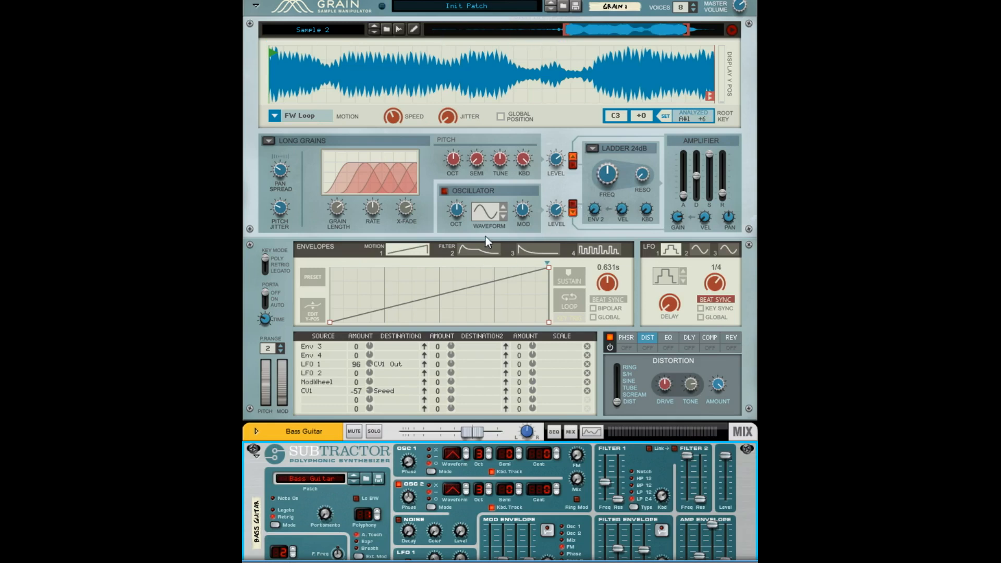
click(738, 378)
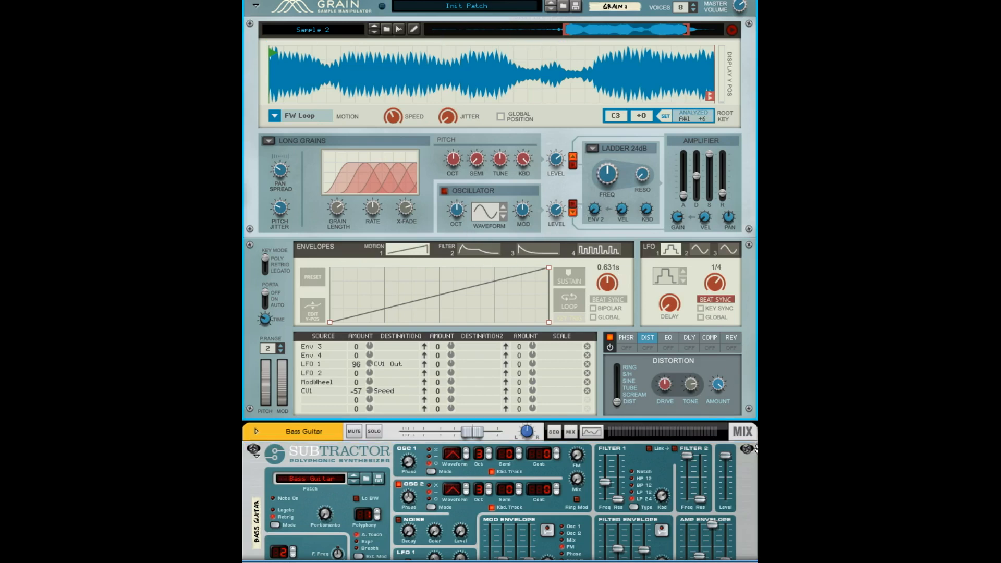
click(740, 468)
key(Tab)
key(Tab)
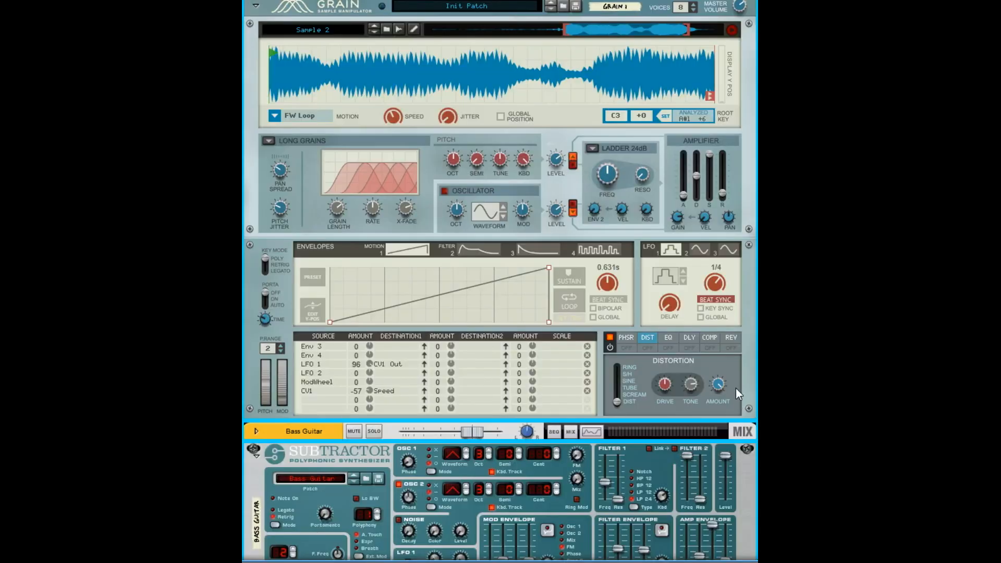
right_click(722, 440)
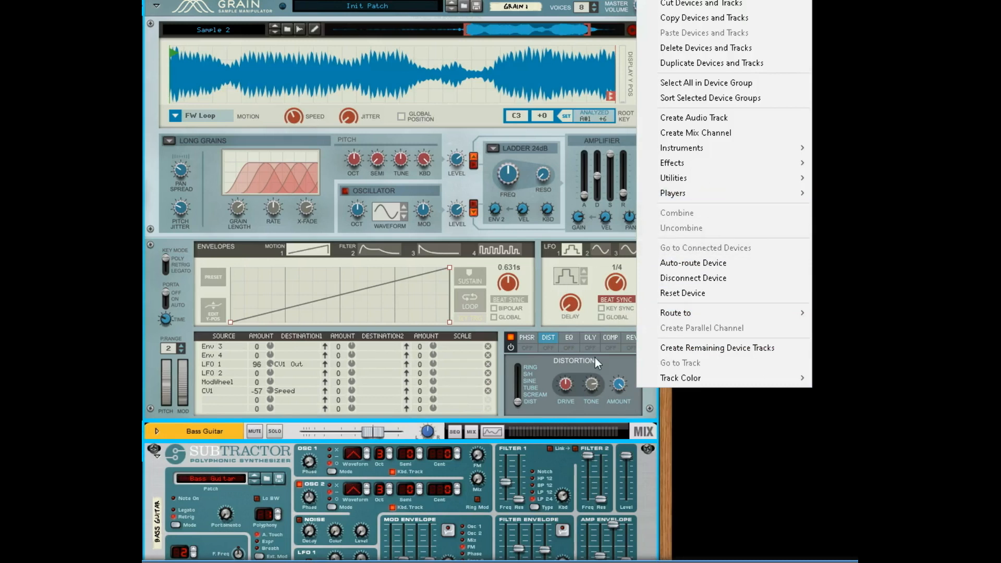
click(610, 367)
Disconnect the Subtractor's main audio output on the rear and delete its mix channel.
key(Tab)
drag(549, 484, 578, 462)
click(586, 434)
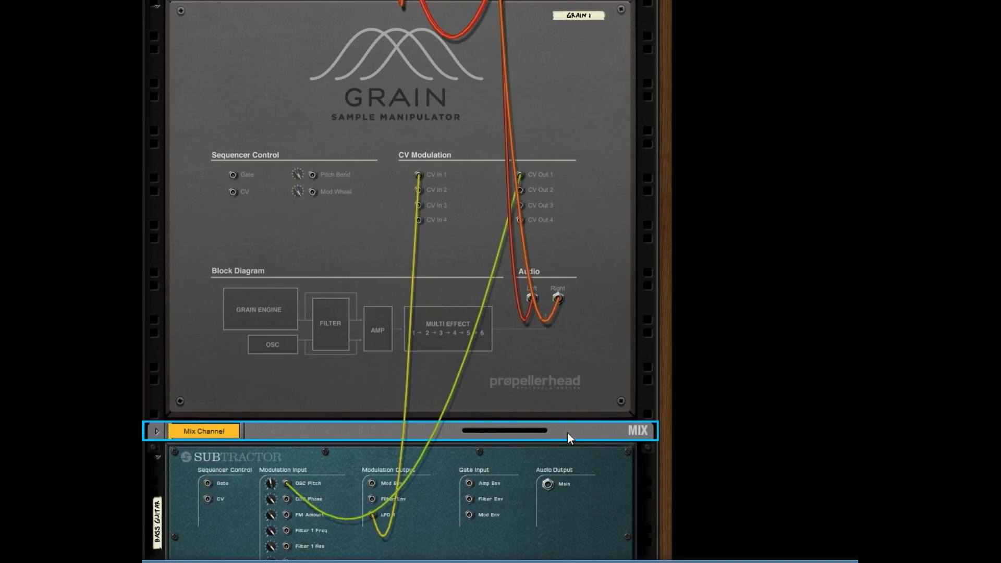
key(Delete)
key(Return)
Select Grain together with the Subtractor and combine both devices into a Combinator.
click(588, 364)
shift+click(591, 452)
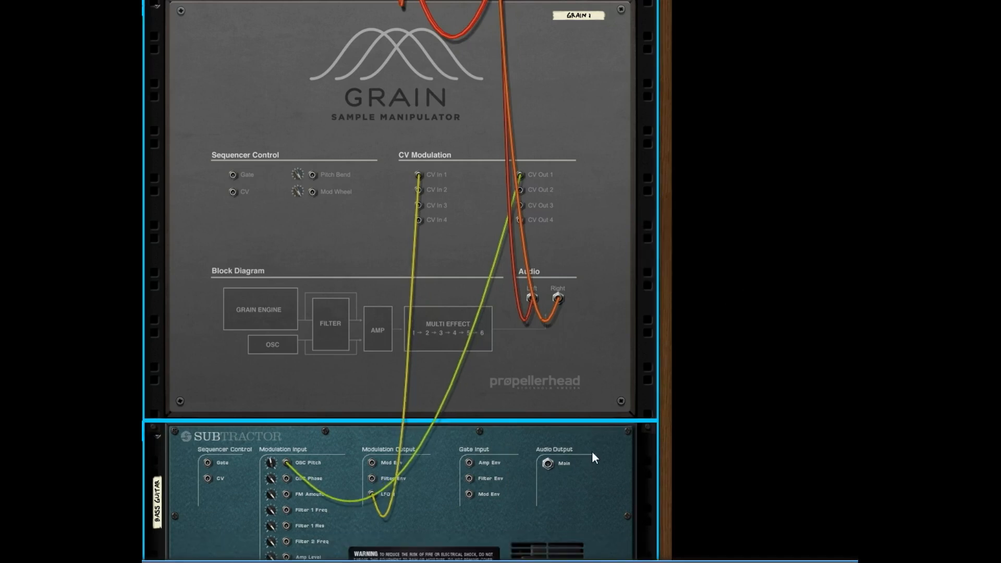
right_click(592, 452)
click(641, 316)
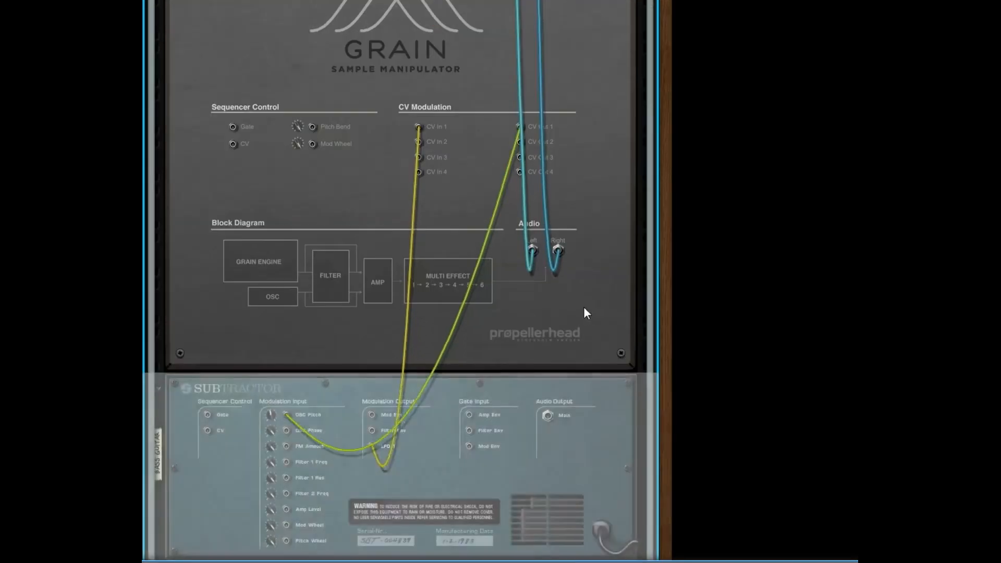
key(Tab)
key(Tab)
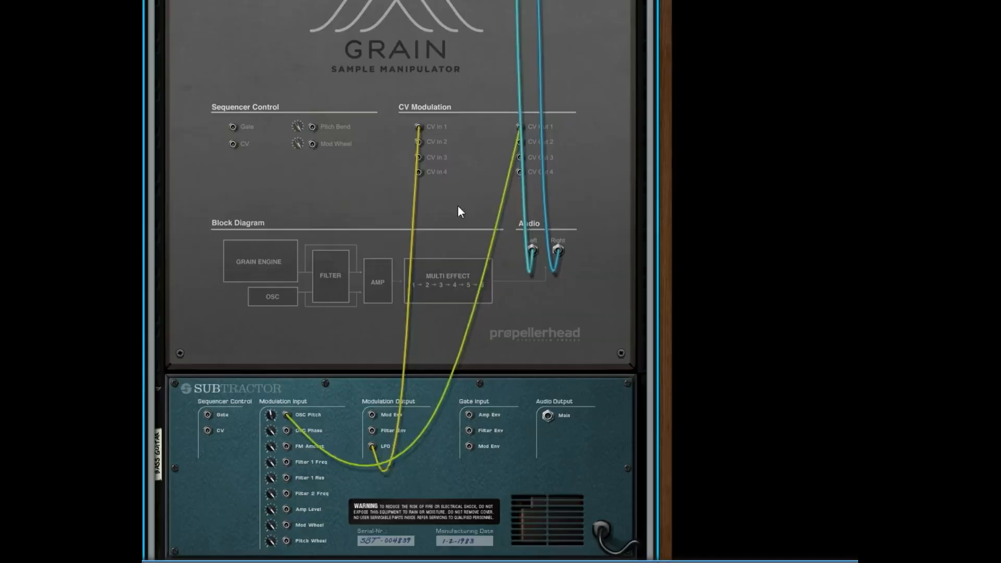
Move the Subtractor's LFO cable from Grain's CV In 1 to the Combinator's CV 1 input, with its polarity set to unipolar.
scroll(202, 29, up, 1)
scroll(204, 30, up, 2)
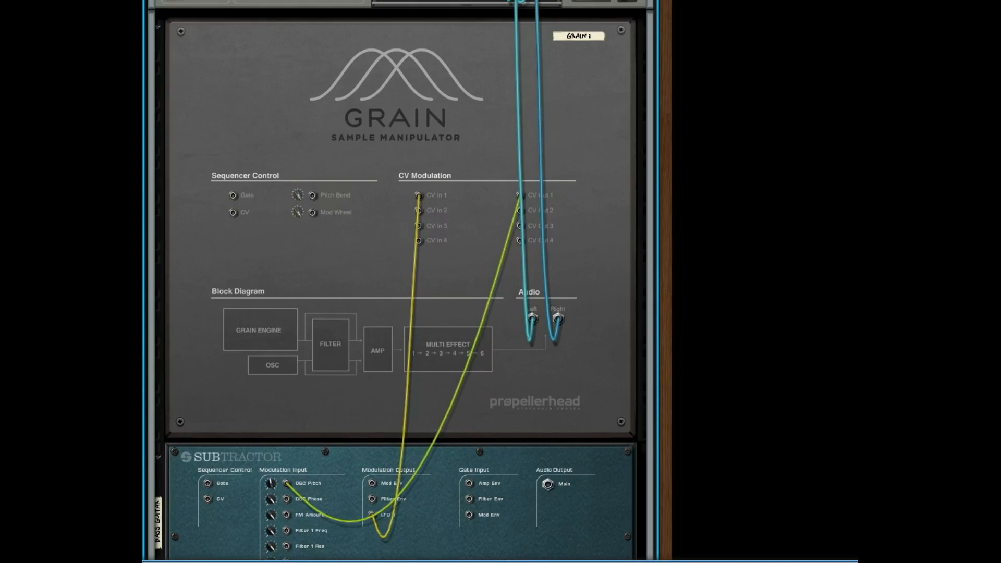
scroll(396, 306, up, 5)
scroll(531, 452, down, 6)
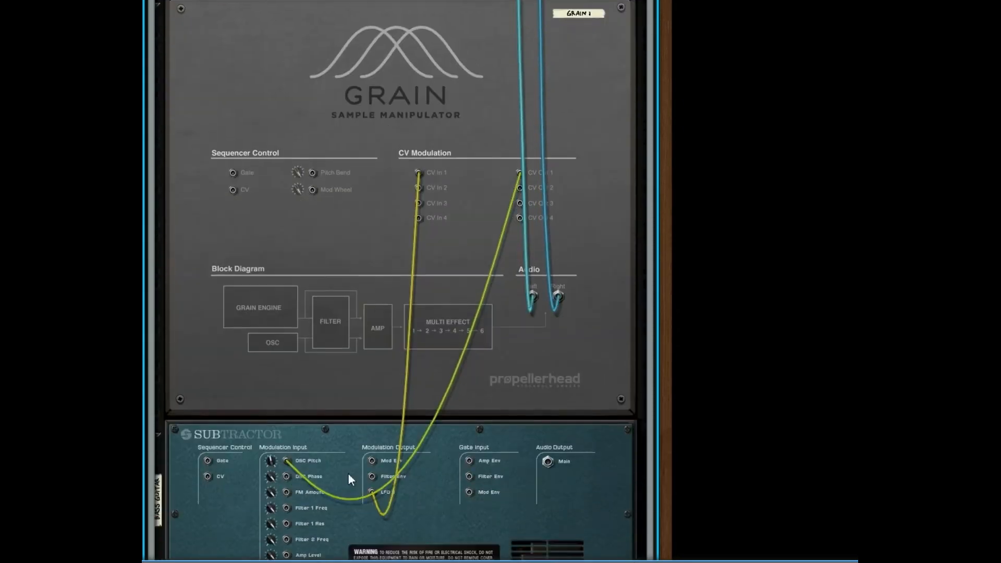
scroll(438, 196, up, 2)
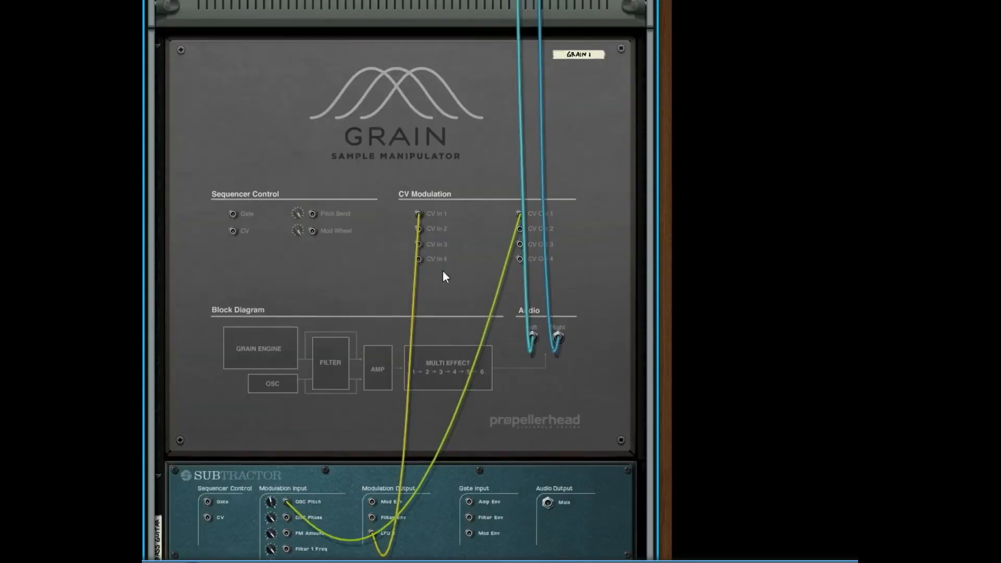
drag(418, 212, 253, 14)
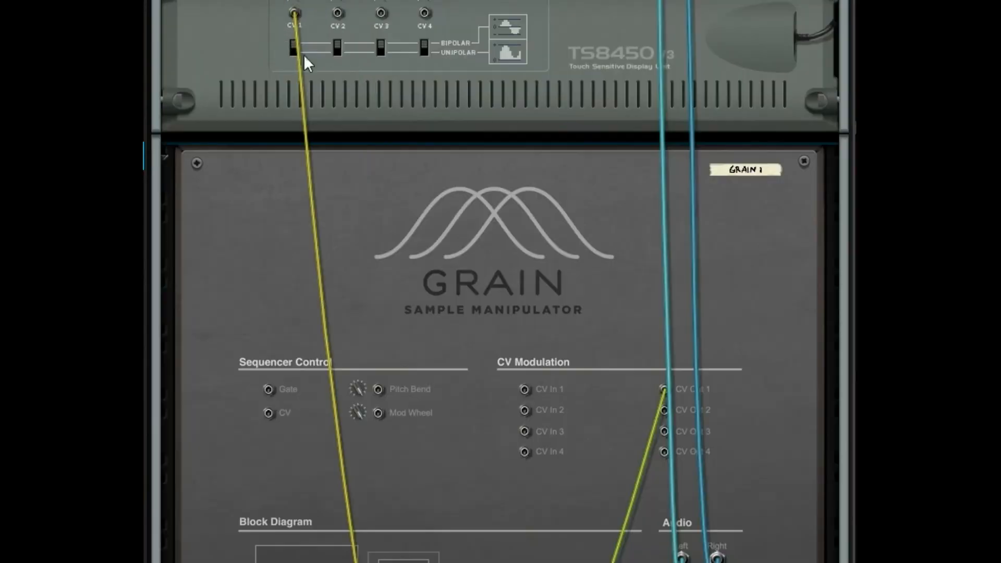
click(294, 53)
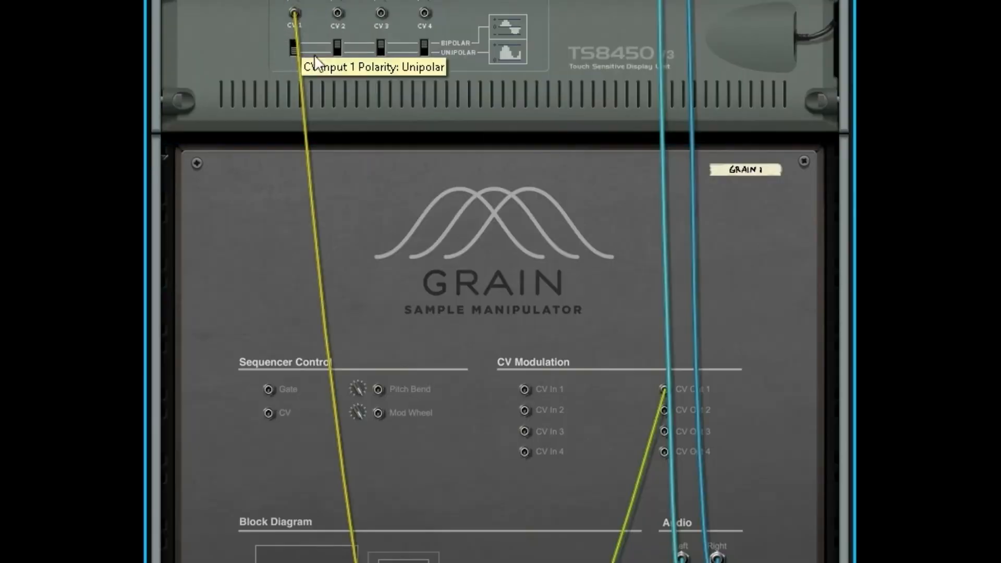
Route CV Input 1 to Grain 1's Speed in the Combinator's modulation routing.
key(Tab)
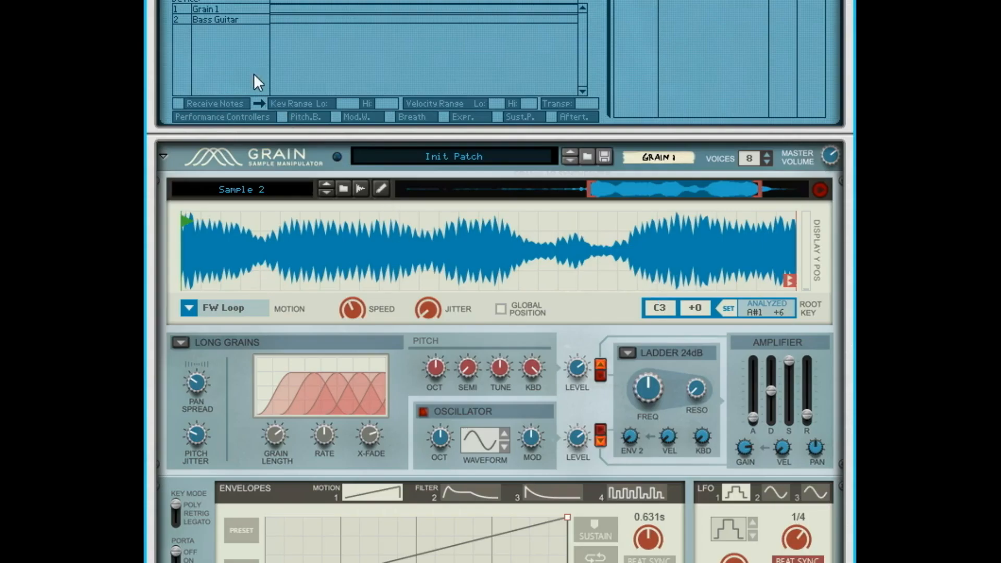
click(230, 10)
click(646, 99)
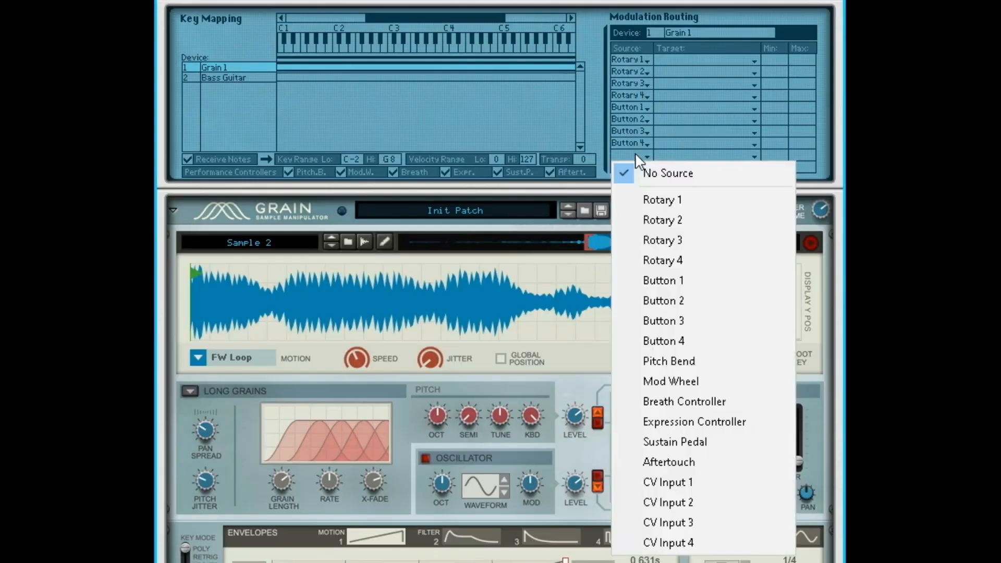
click(696, 445)
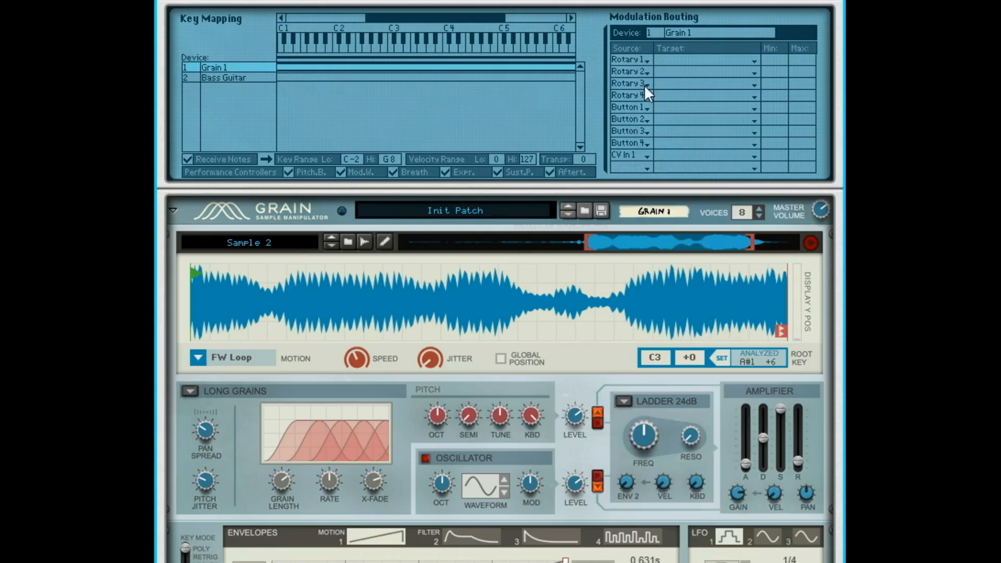
click(684, 157)
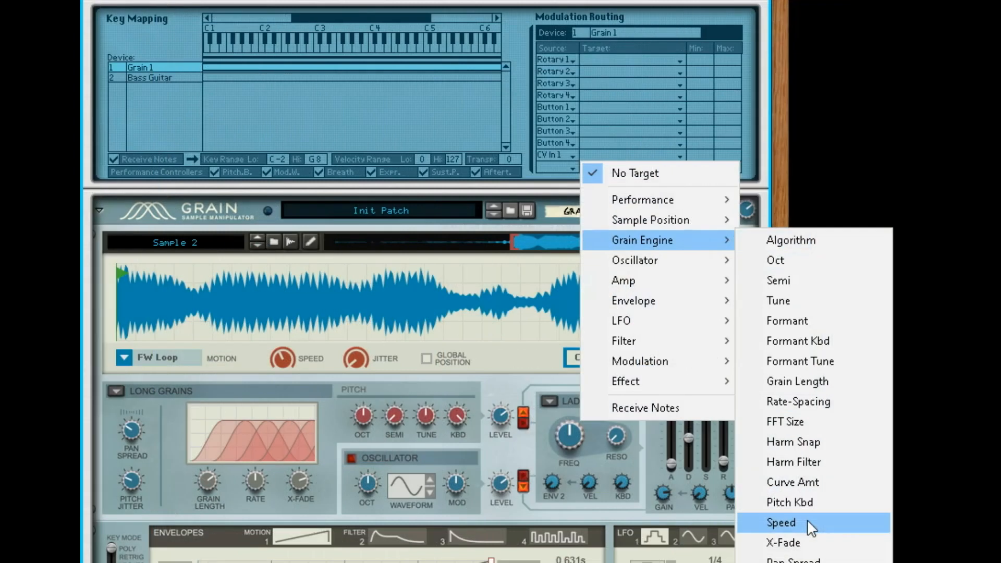
click(880, 519)
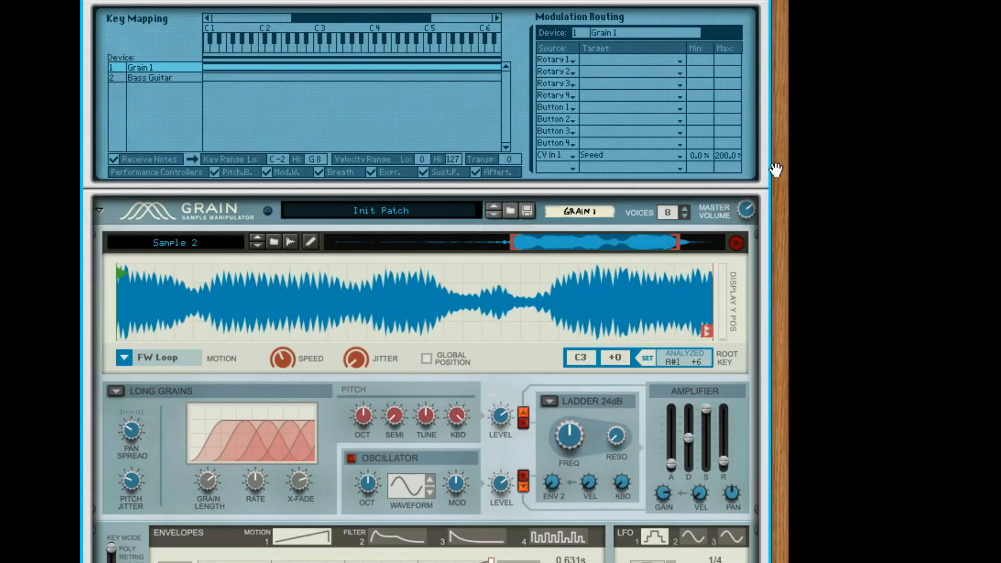
Set the CV In 1 to Speed routing's range to a minimum of 23% and a maximum of 109%.
drag(706, 155, 717, 115)
drag(728, 158, 755, 234)
drag(700, 155, 705, 171)
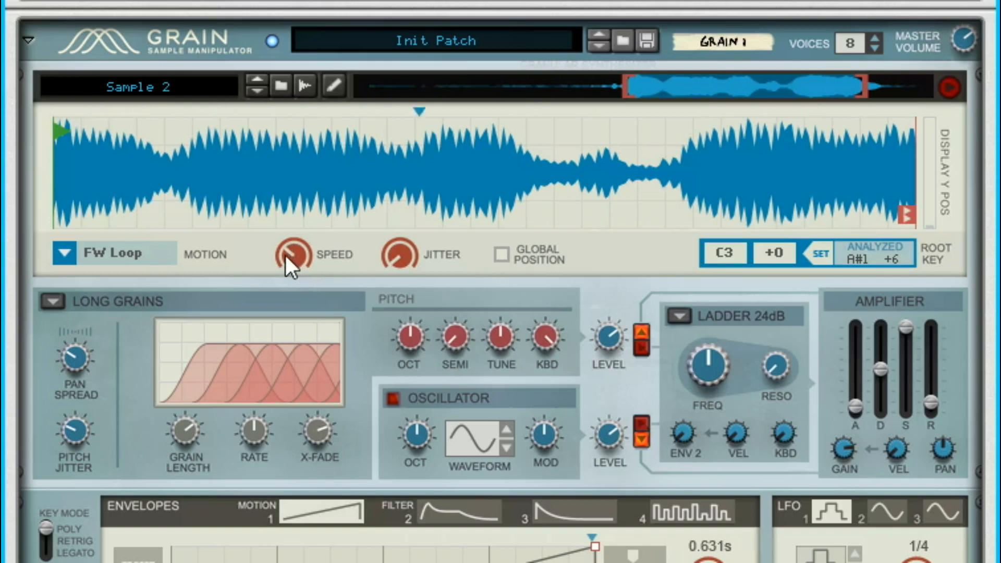
mouse_move(295, 262)
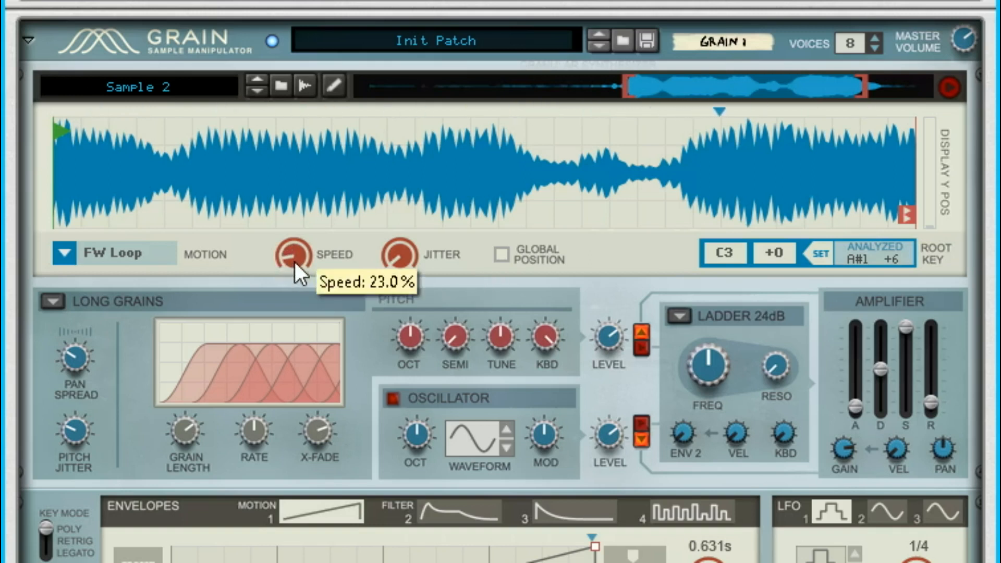
mouse_move(297, 256)
mouse_down()
mouse_move(299, 247)
mouse_move(294, 261)
mouse_up()
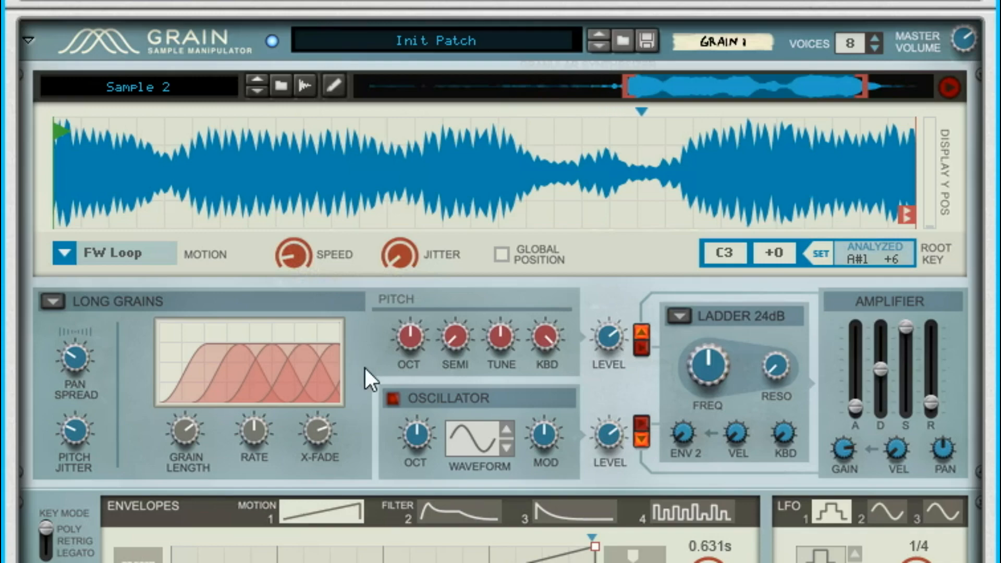
scroll(365, 368, down, 10)
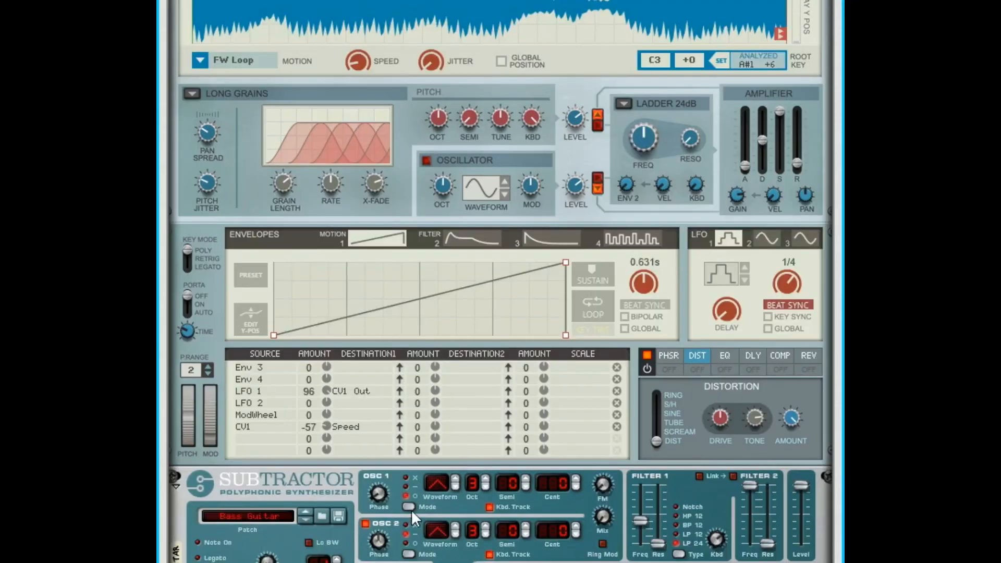
scroll(412, 506, up, 4)
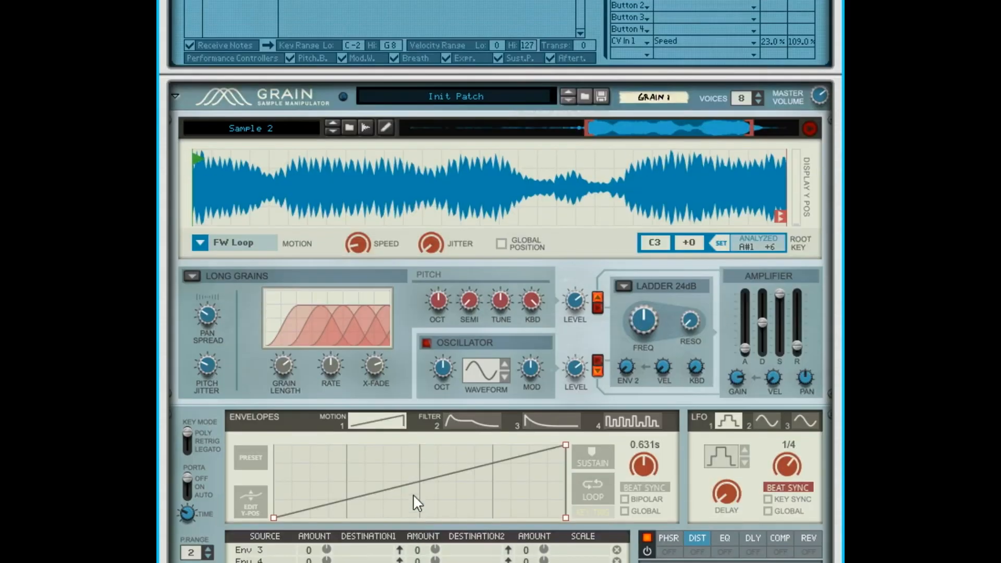
key(Tab)
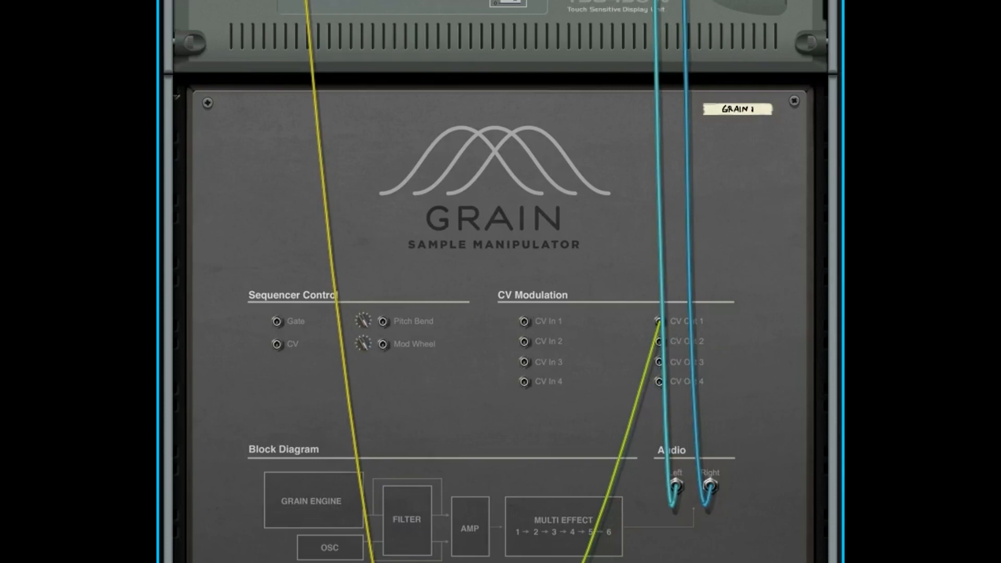
scroll(313, 130, up, 3)
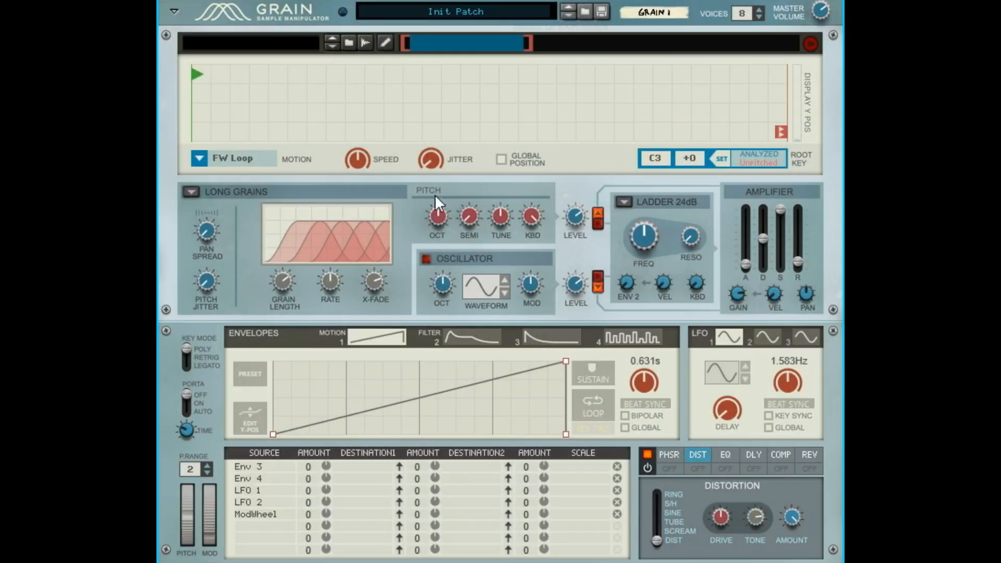
Record a new audio sample directly into the empty Grain and stop the sampling.
click(365, 42)
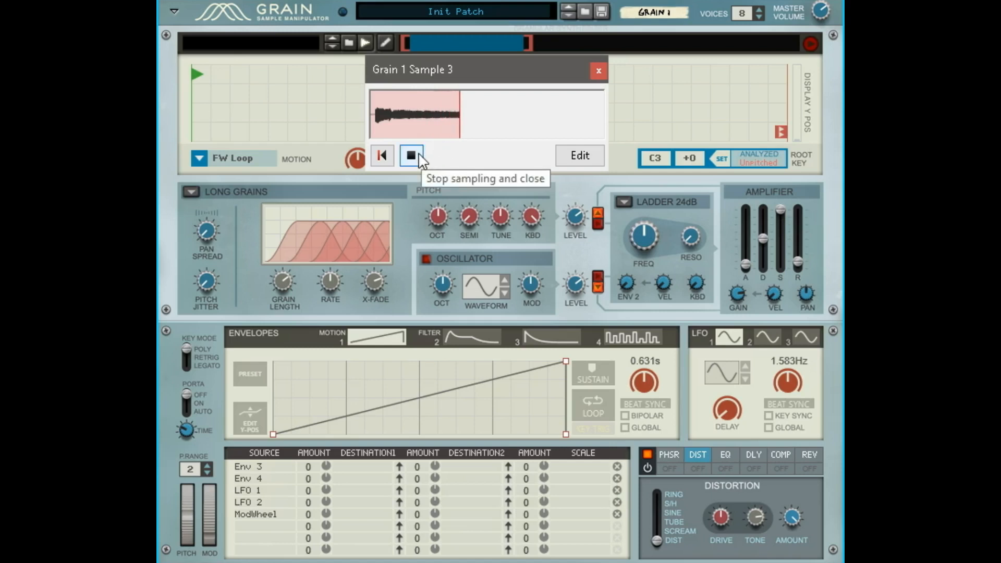
click(419, 153)
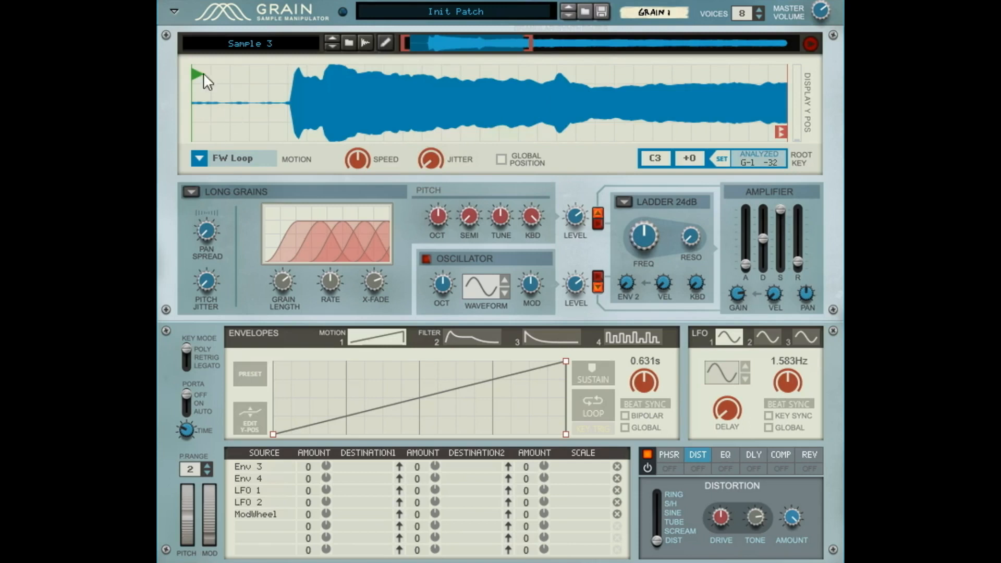
Extend Grain's displayed sample range to the whole recording and move the start marker to the onset of the sound.
drag(203, 73, 284, 71)
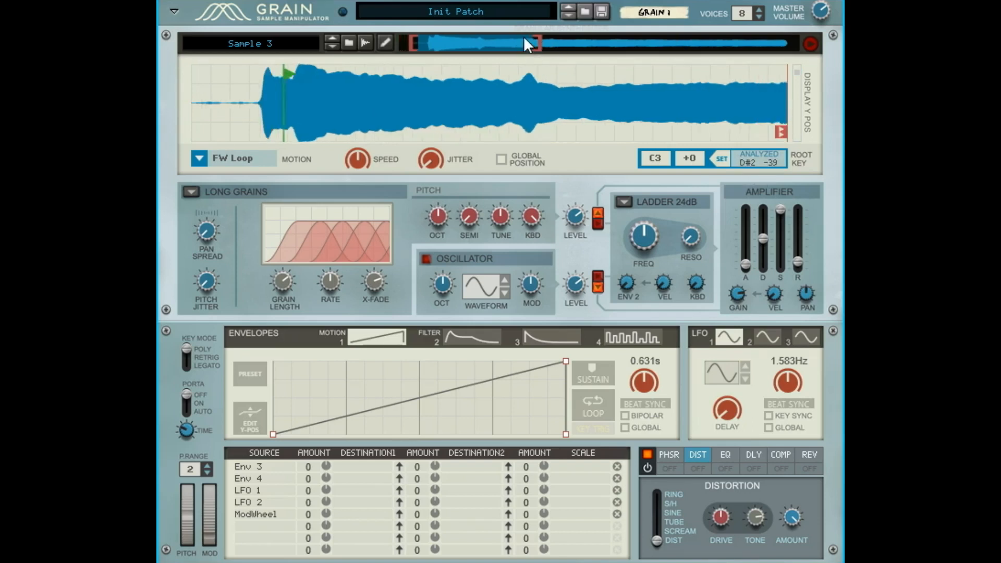
drag(533, 44, 798, 44)
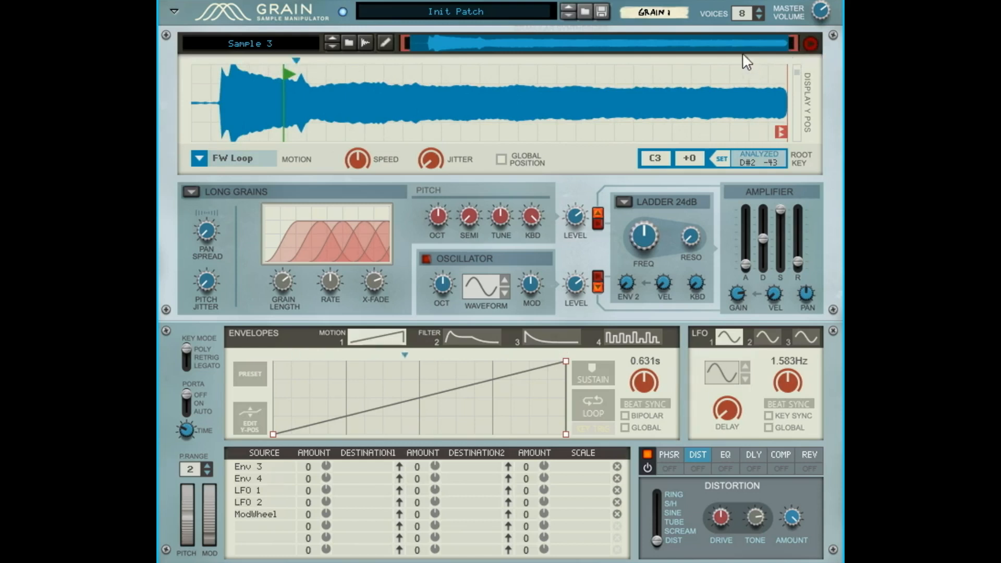
drag(290, 67, 218, 77)
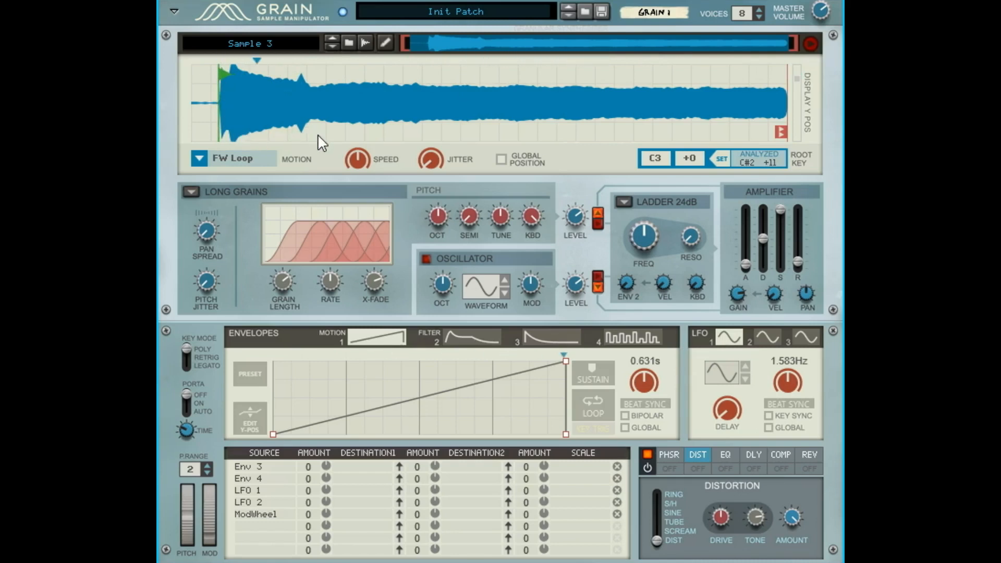
Try the FW-BW Loop motion on the sample, and set the motion mode to Envelope 1.
click(198, 158)
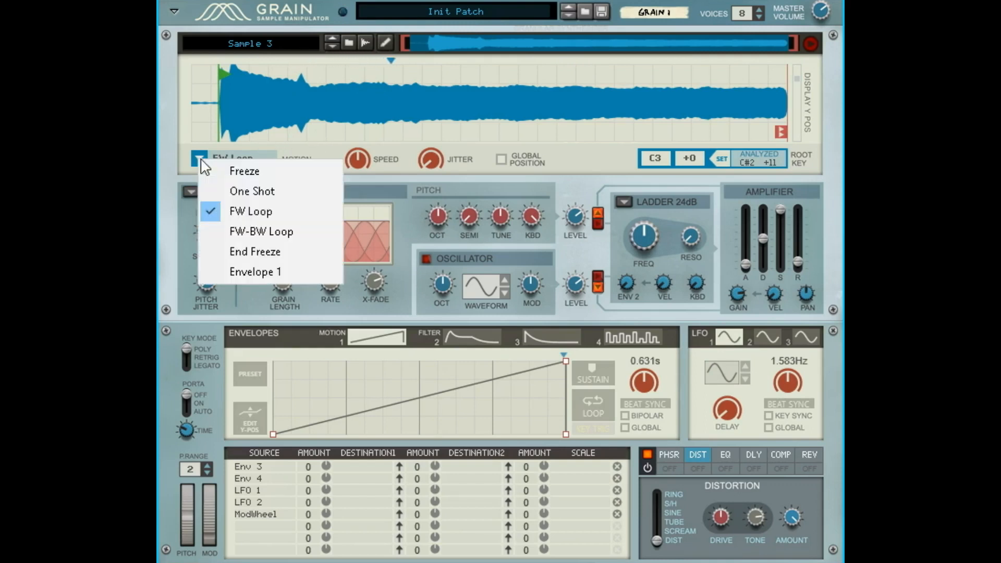
click(246, 233)
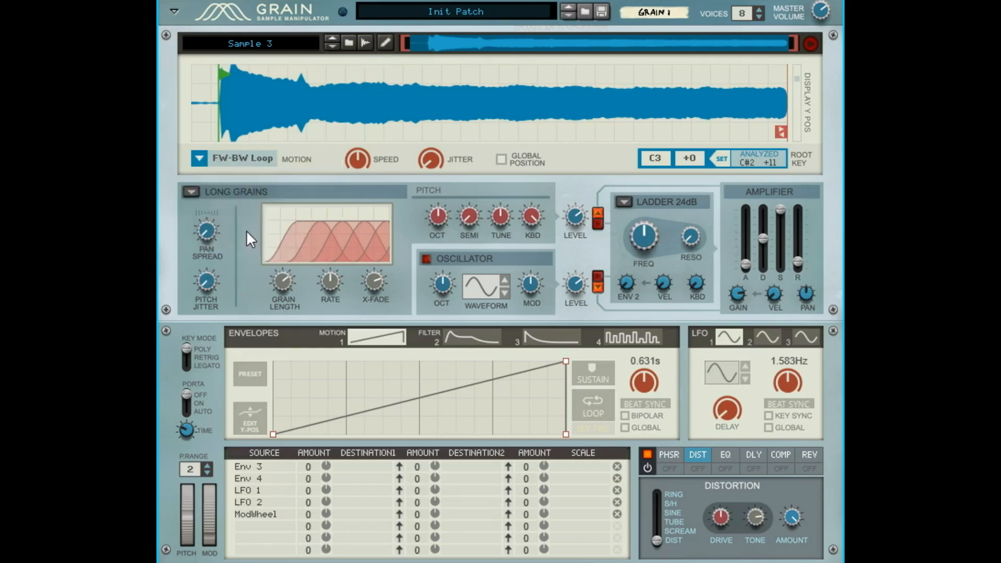
click(200, 156)
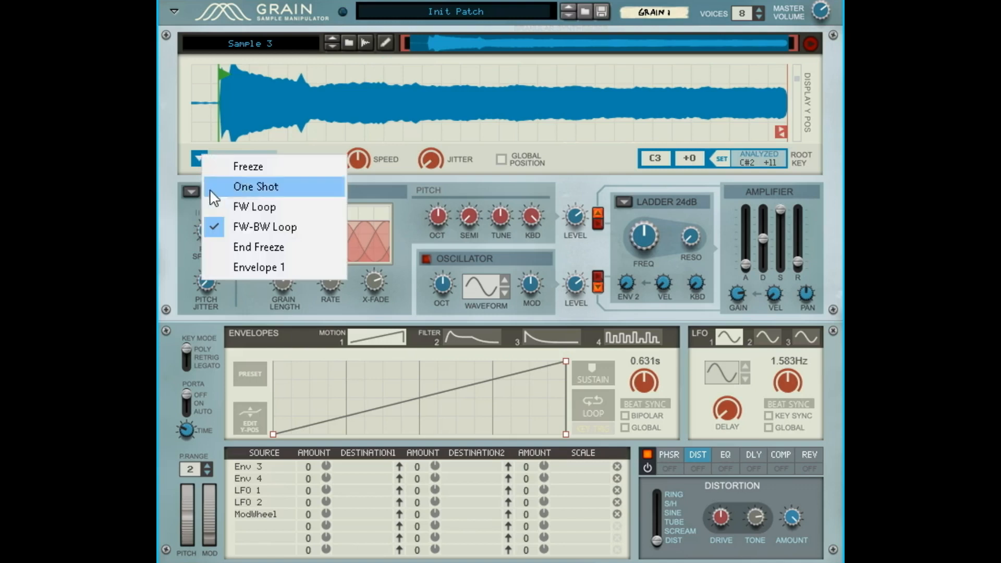
click(260, 266)
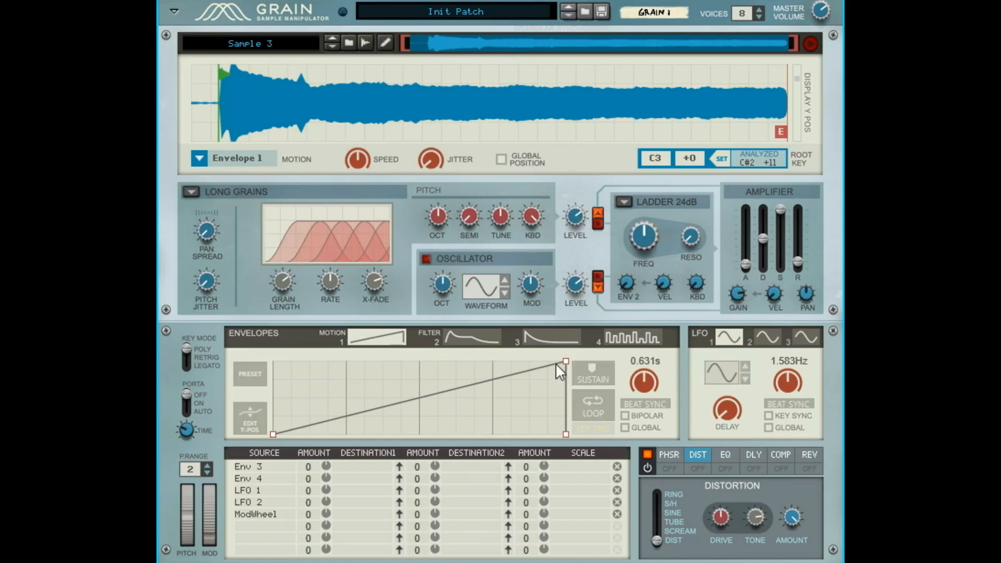
Shape the motion envelope into a symmetrical triangle and loop it at a rate of 0.422 Hz.
drag(567, 361, 416, 361)
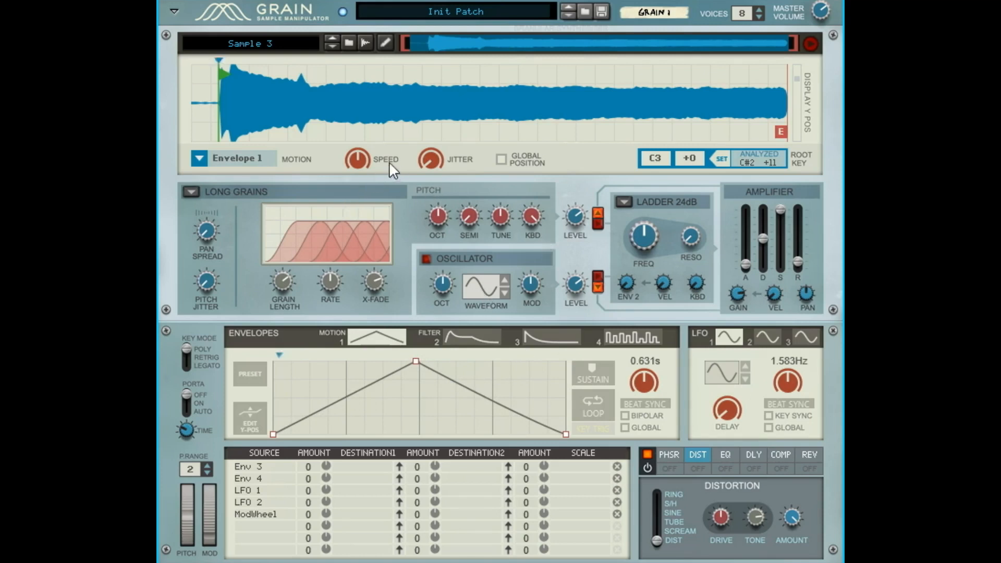
click(595, 402)
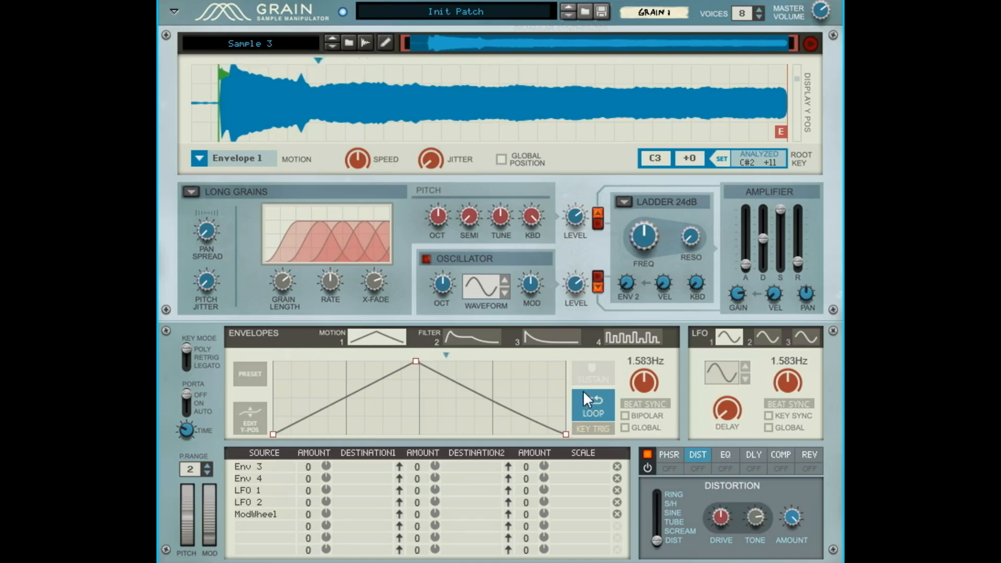
drag(649, 381, 646, 425)
Reduce the Long Grains X-Fade and increase the grains' pan spread.
drag(281, 284, 378, 296)
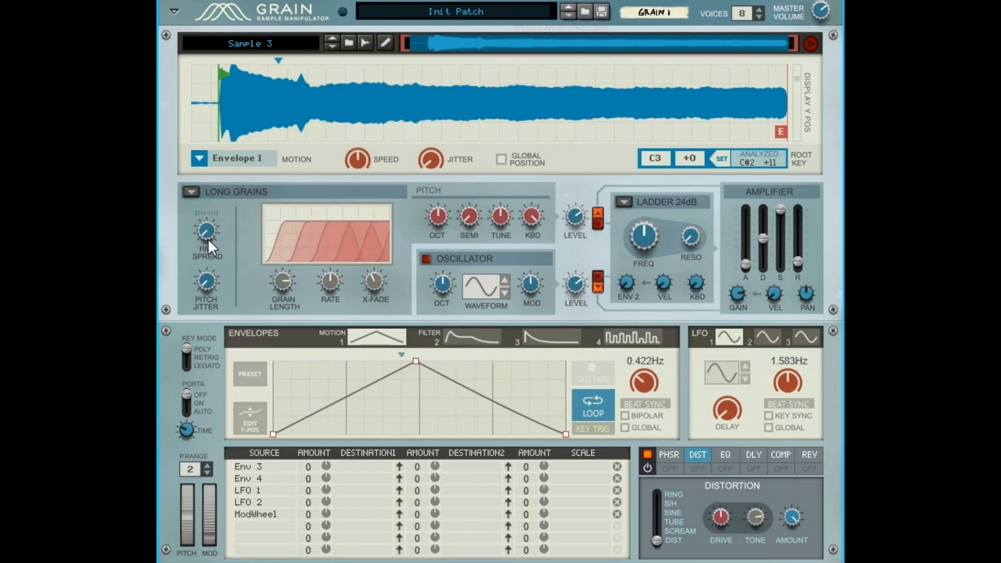
drag(208, 240, 219, 208)
Turn on the reverb with a longer decay at the front of the effects chain, followed by the phaser effect.
click(809, 457)
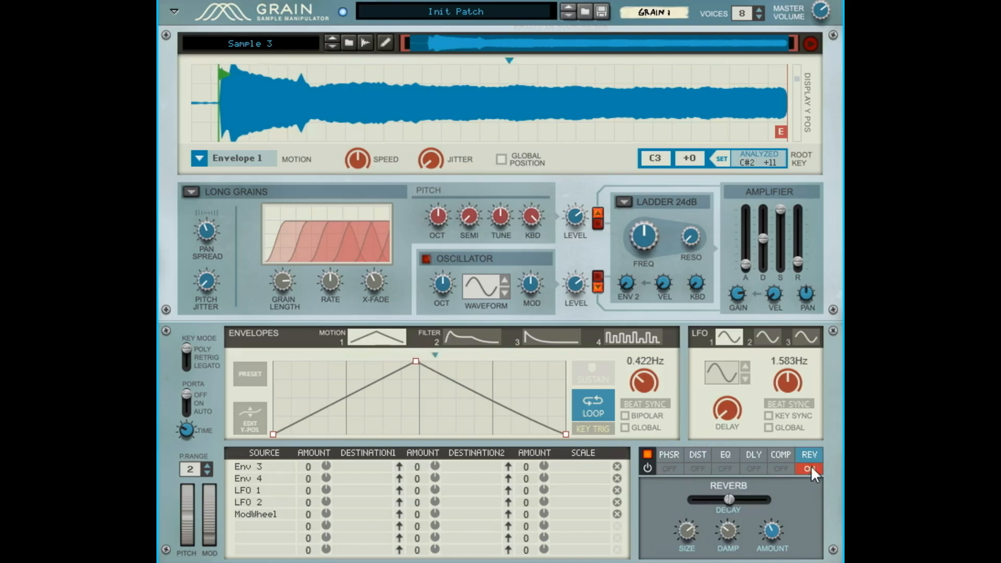
drag(730, 502, 742, 502)
drag(809, 452, 670, 461)
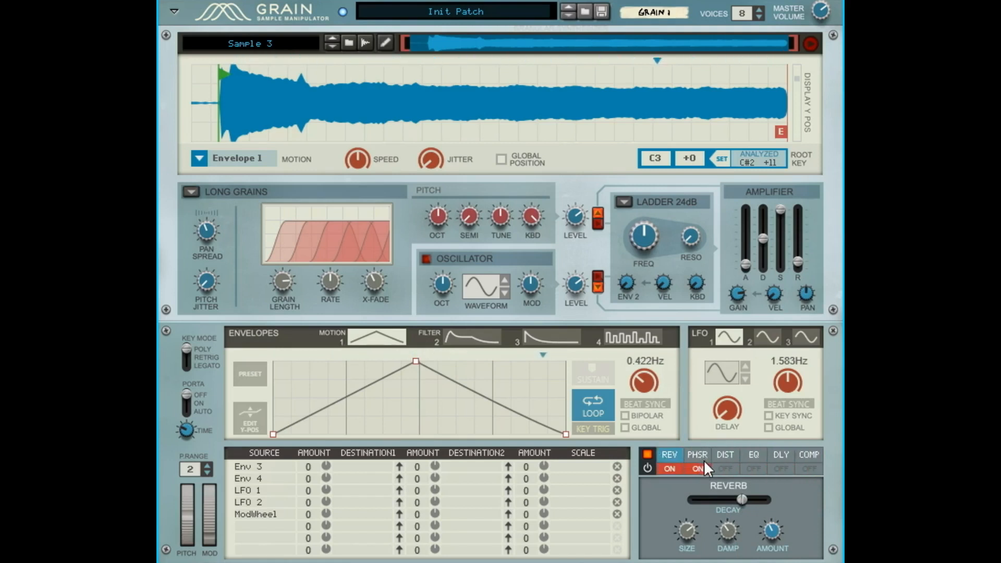
click(696, 456)
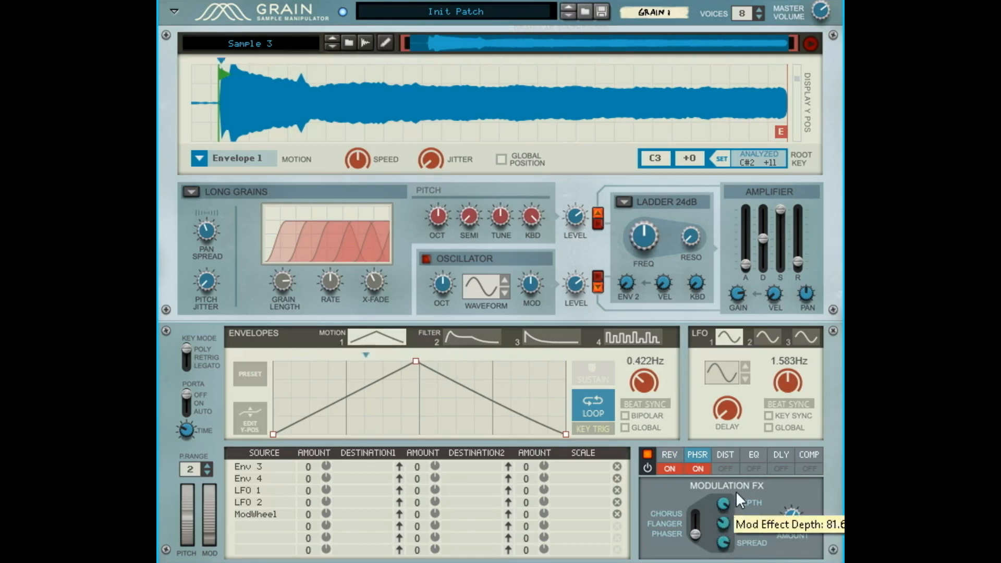
click(676, 454)
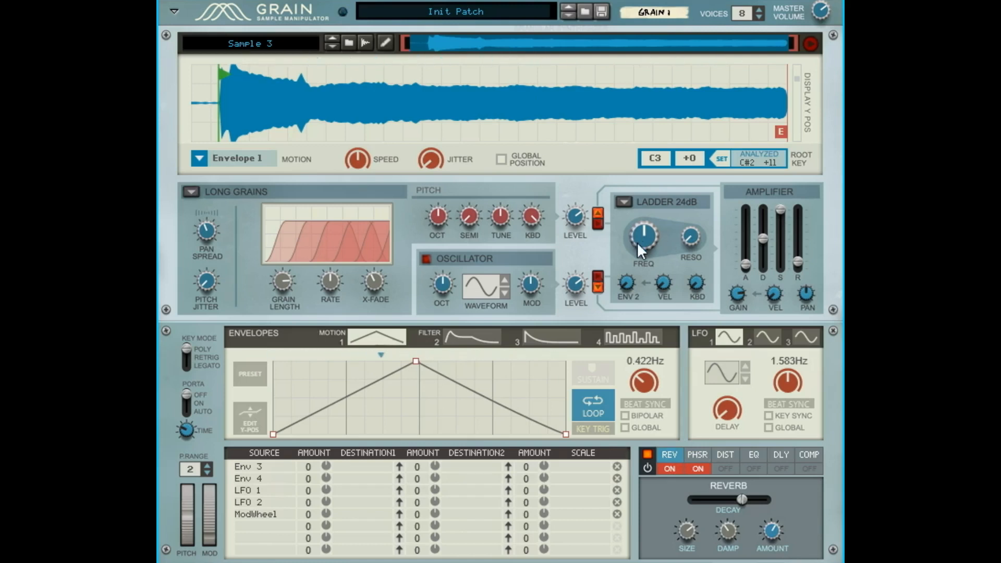
Enable the oscillator with a sawtooth waveform and 100% modulation, and route its output through the filter.
click(426, 259)
click(503, 280)
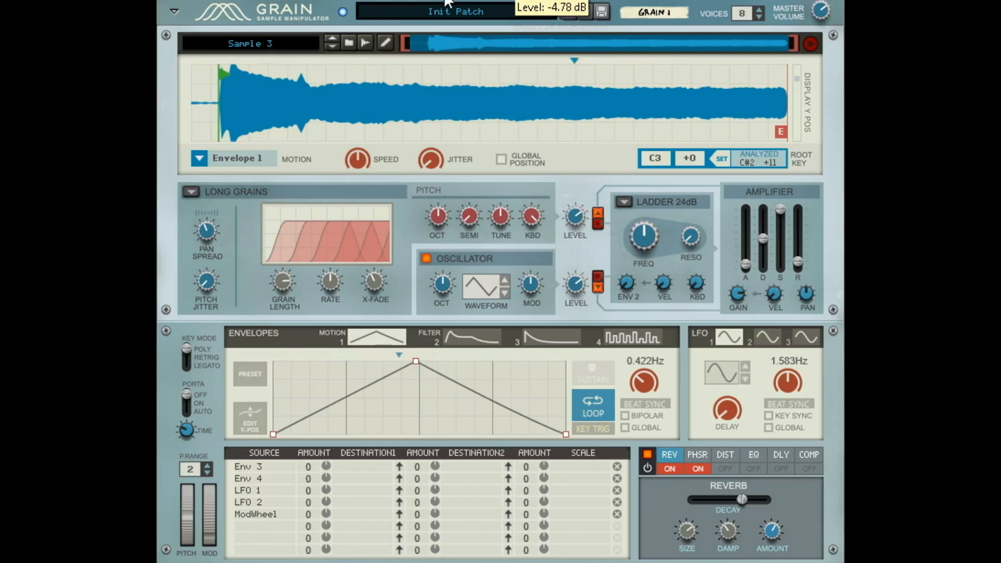
drag(525, 281, 554, 224)
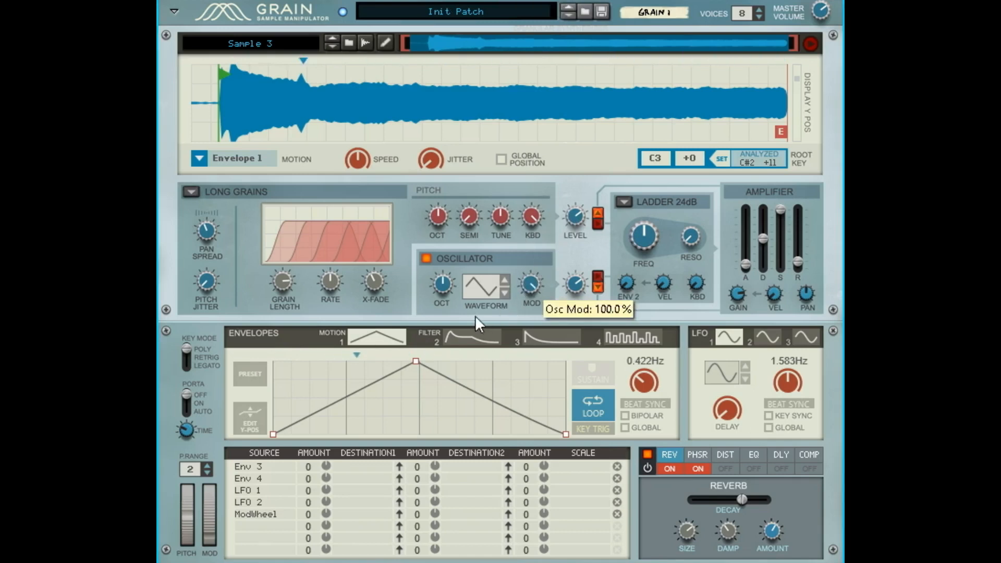
click(504, 279)
click(505, 282)
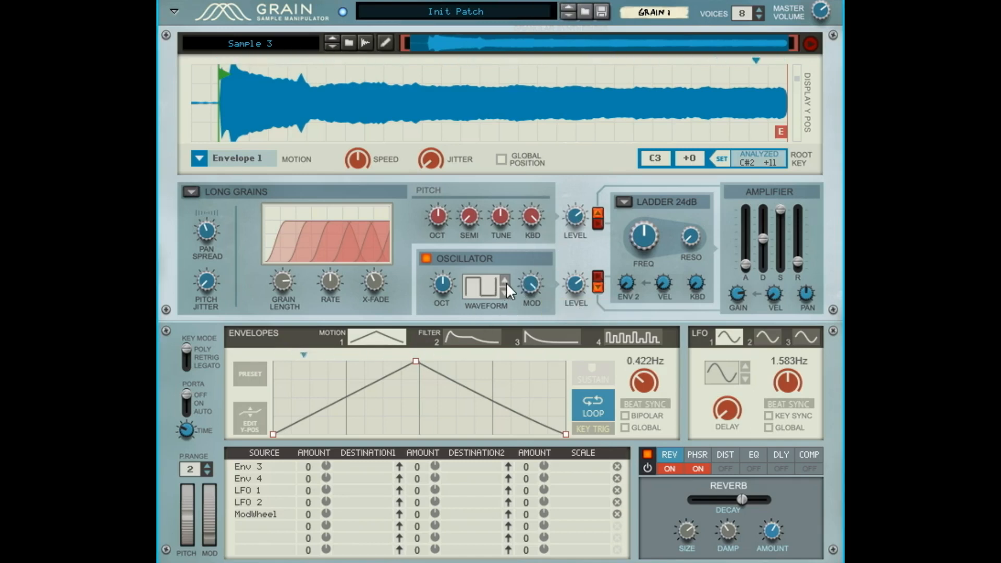
click(503, 295)
click(599, 275)
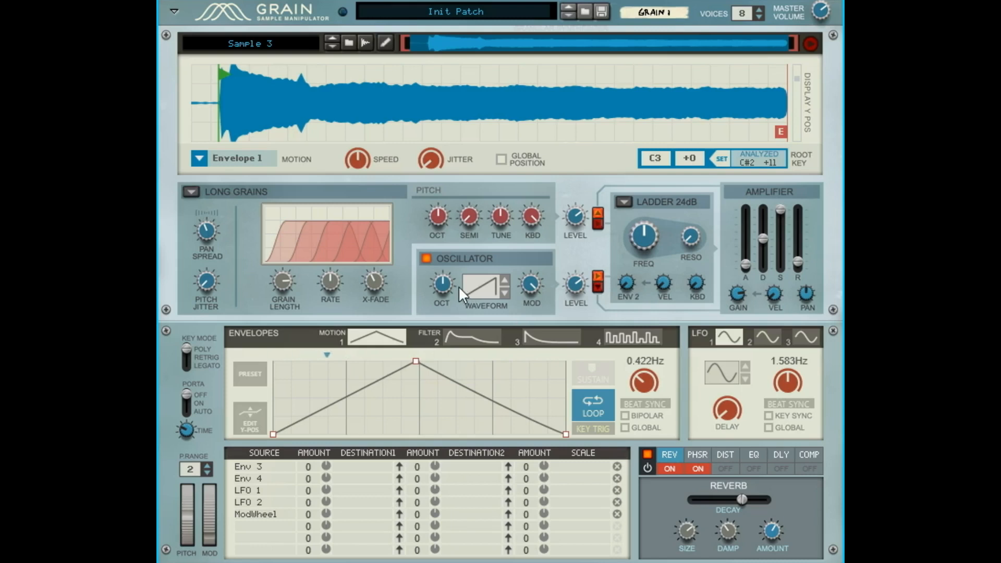
Set the filter's Envelope 2 amount to 65.6% and adjust the filter's velocity amount.
drag(625, 283, 646, 243)
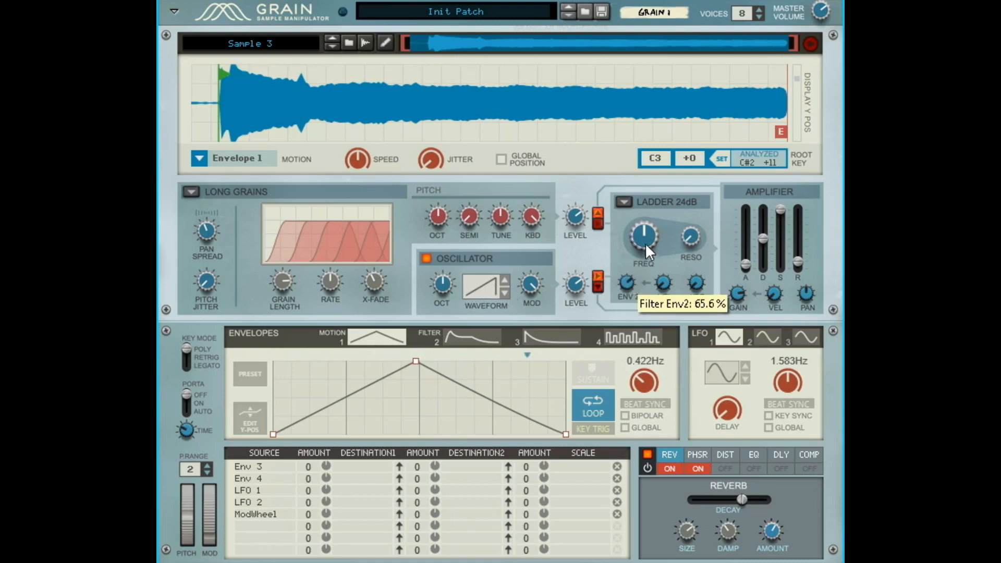
drag(662, 281, 681, 244)
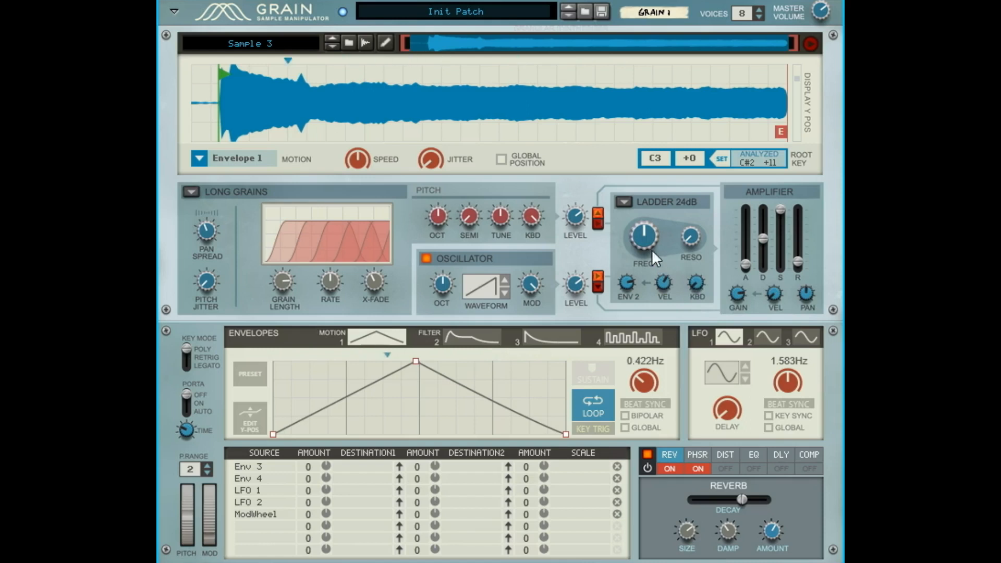
Move the peak of filter Envelope 2 close to the sustain point and set the envelope time to 3.954 s.
click(483, 336)
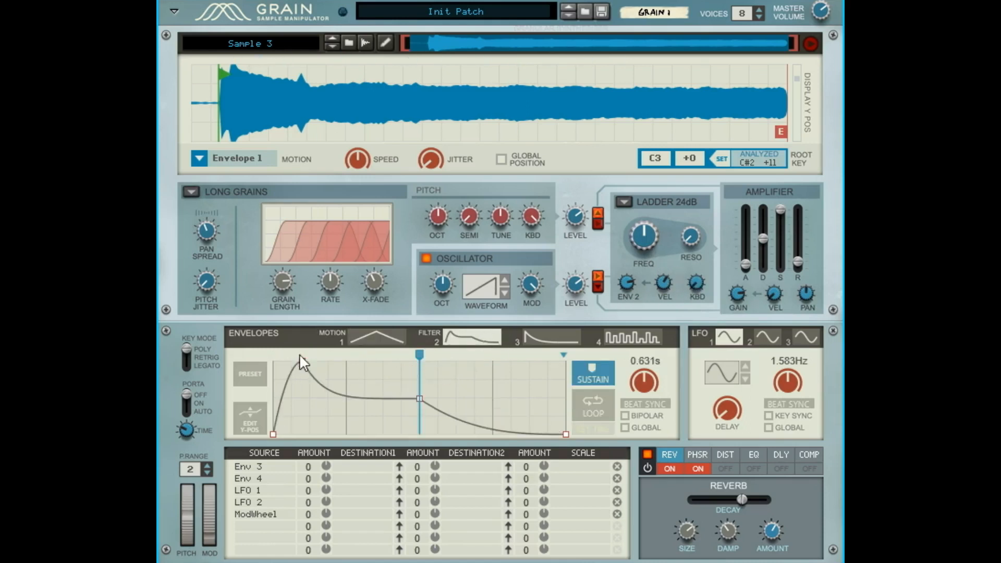
drag(302, 361, 385, 359)
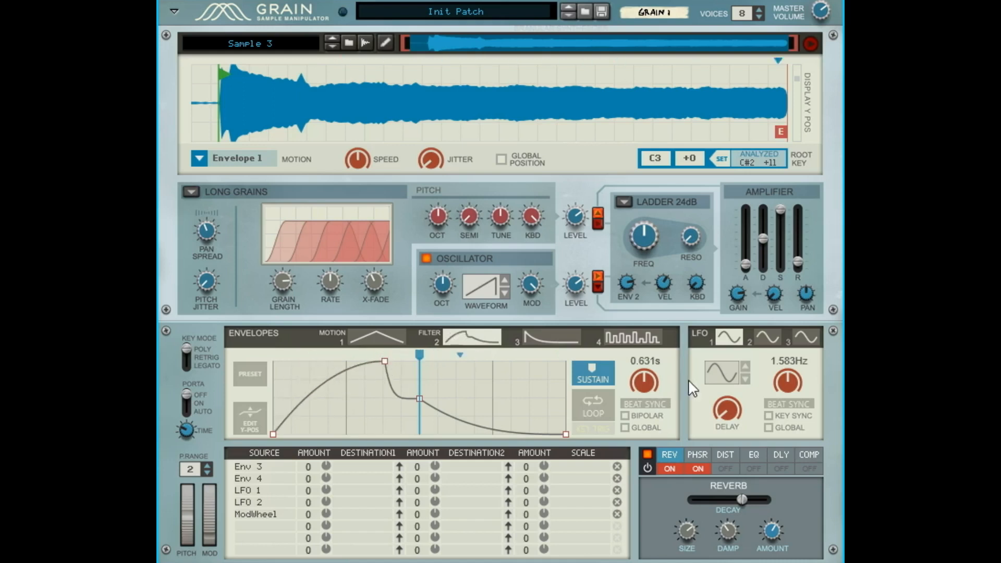
drag(644, 390, 640, 431)
Raise the filter frequency, set the resonance to 25.0% and change the filter type to LP 12dB.
drag(647, 241, 695, 224)
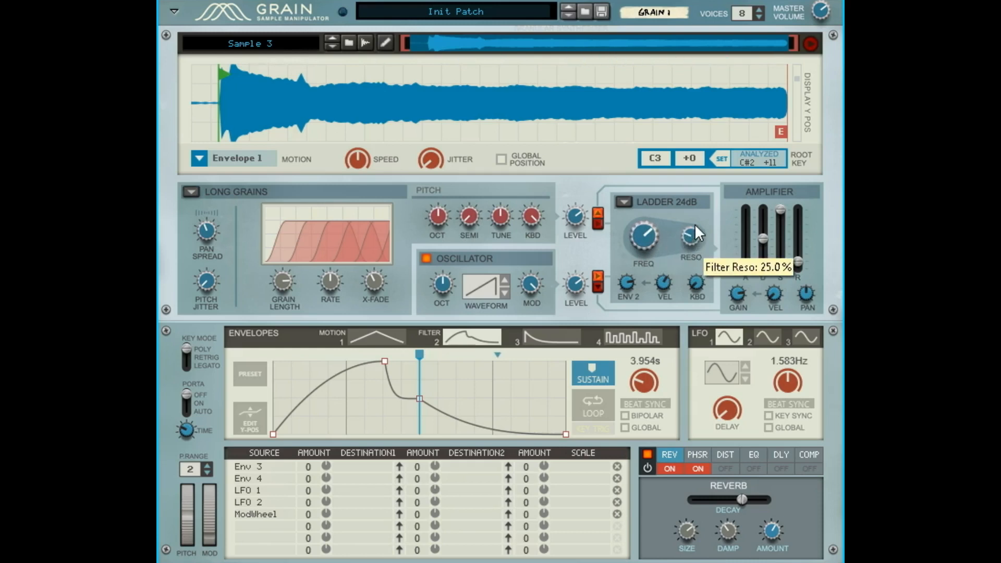
click(624, 201)
click(669, 255)
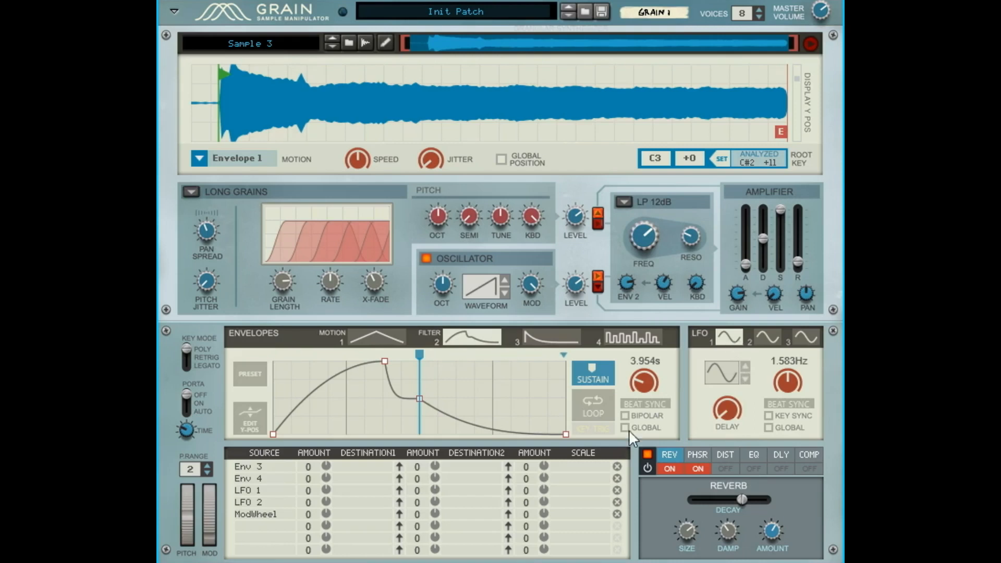
Set LFO 1 to a rising ramp waveform with a rate of 0.422 Hz.
click(747, 364)
click(747, 364)
drag(790, 383, 782, 425)
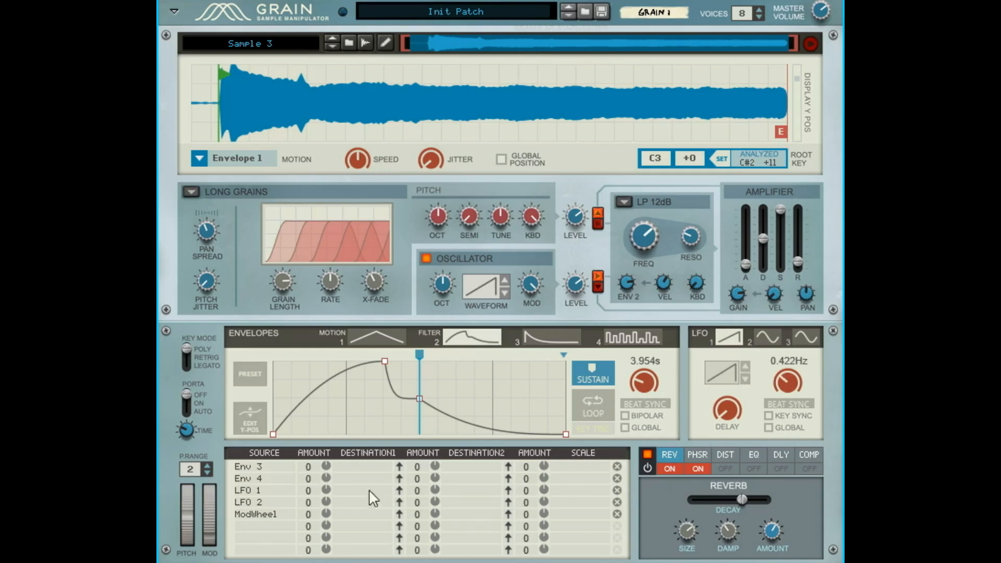
click(371, 491)
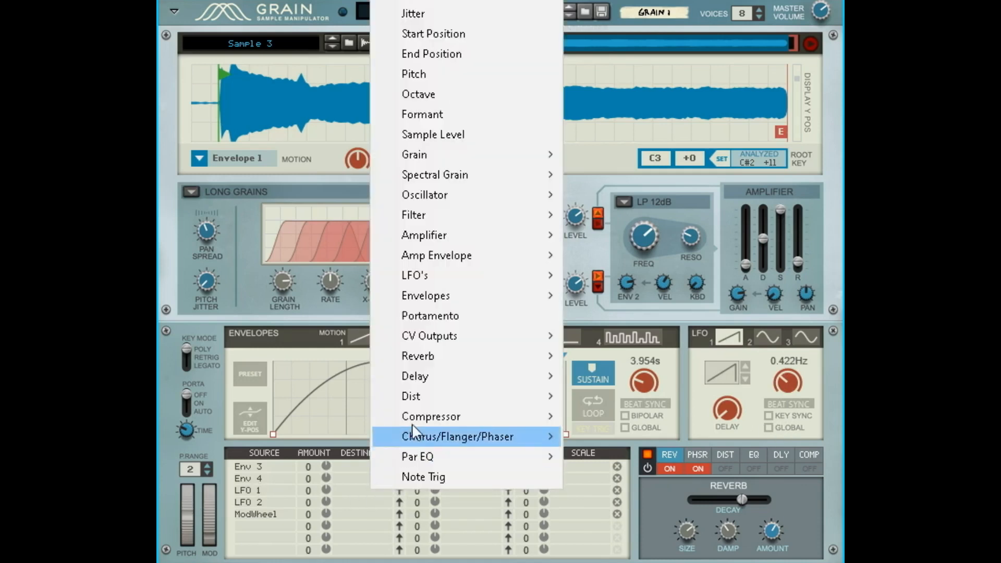
mouse_move(472, 185)
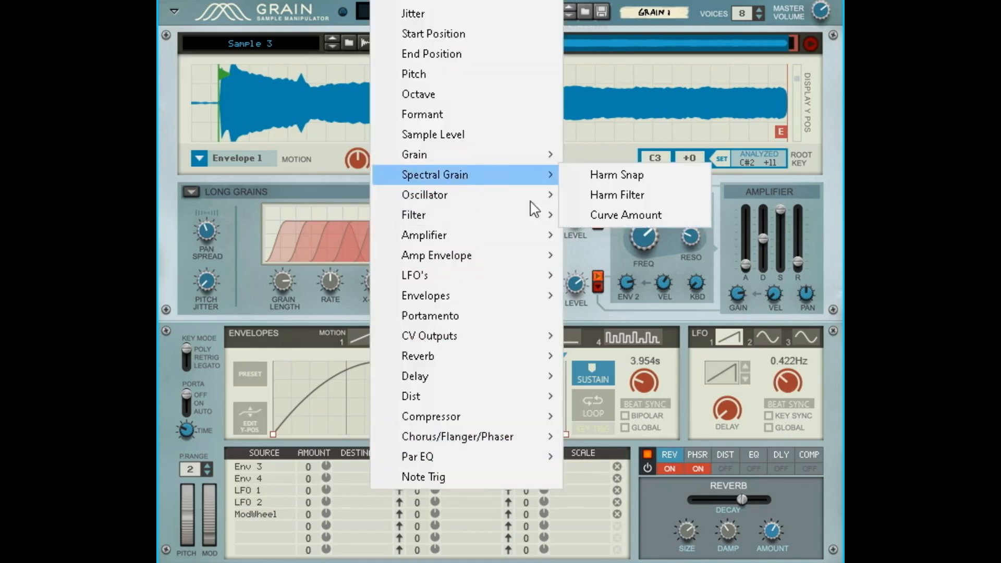
click(647, 249)
drag(648, 236, 648, 239)
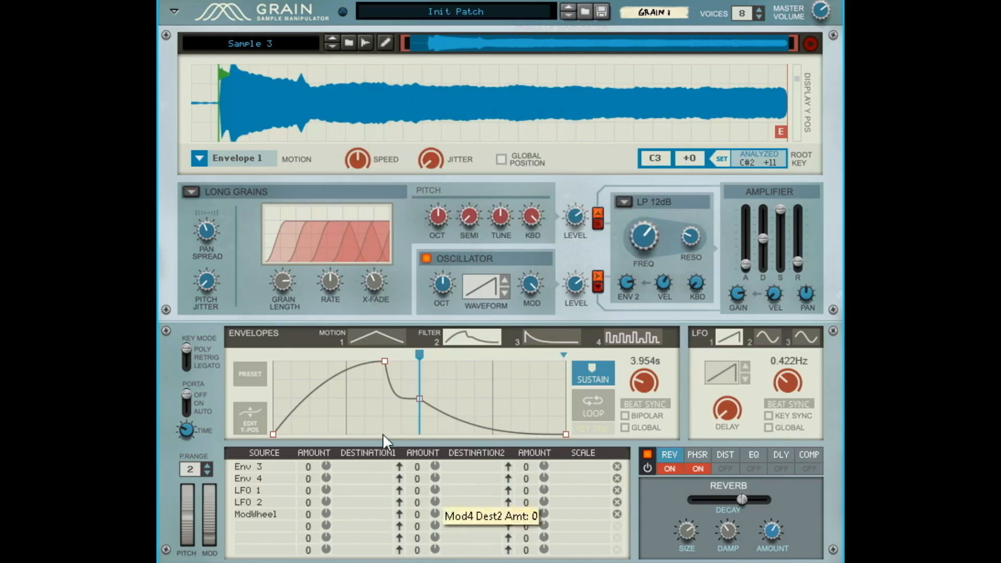
Route LFO 1 to the filter frequency as its first modulation destination, with an amount of -50.
click(370, 489)
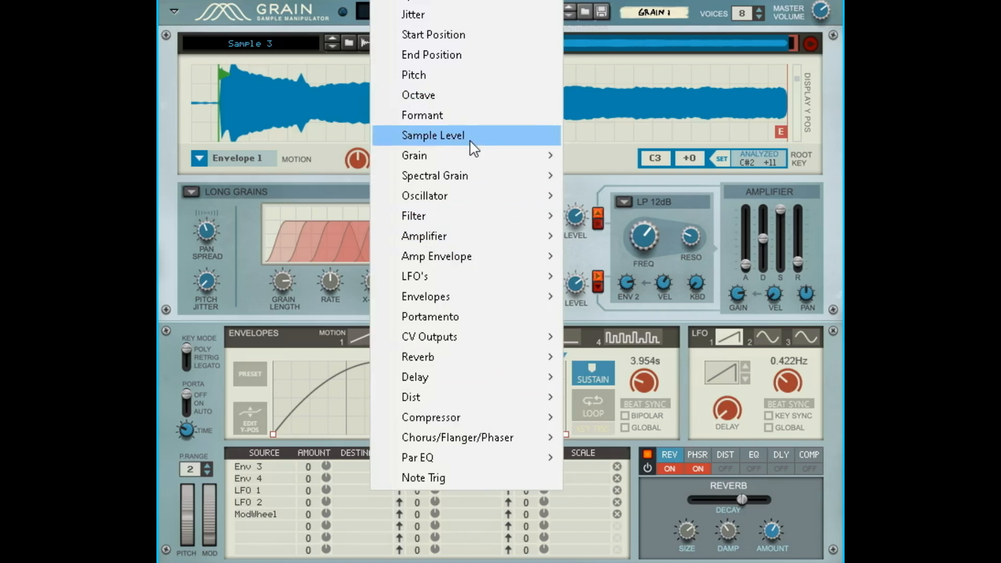
mouse_move(476, 211)
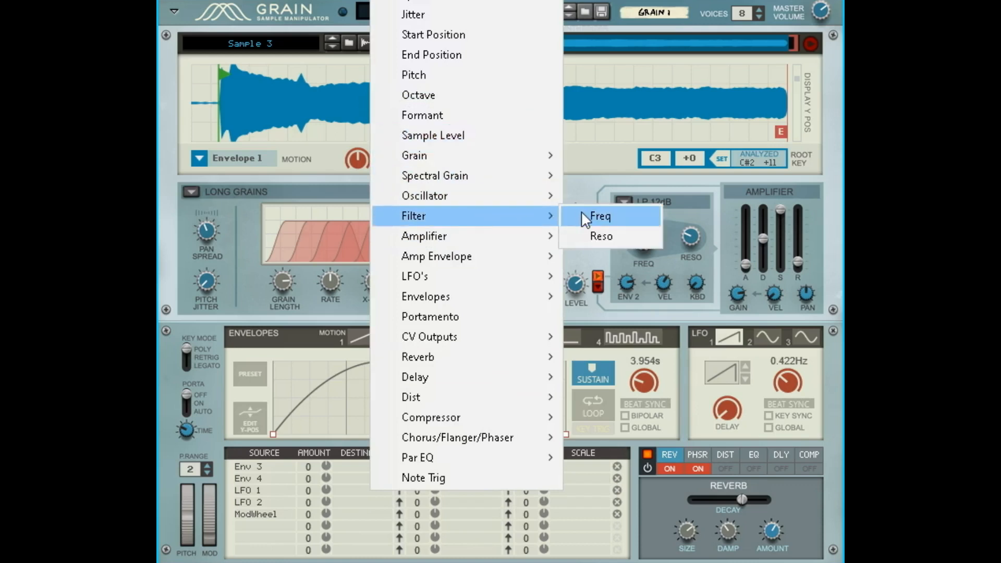
click(581, 211)
drag(315, 512, 318, 534)
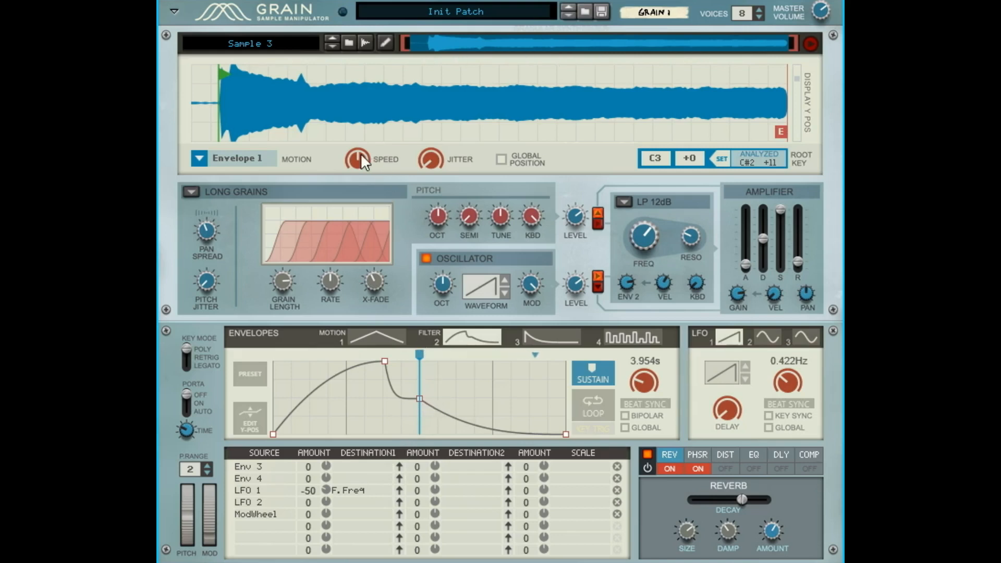
Redraw motion Envelope 1 with several irregular peaks and dips using Y-position editing, and slow its rate to 0.112 Hz.
click(371, 344)
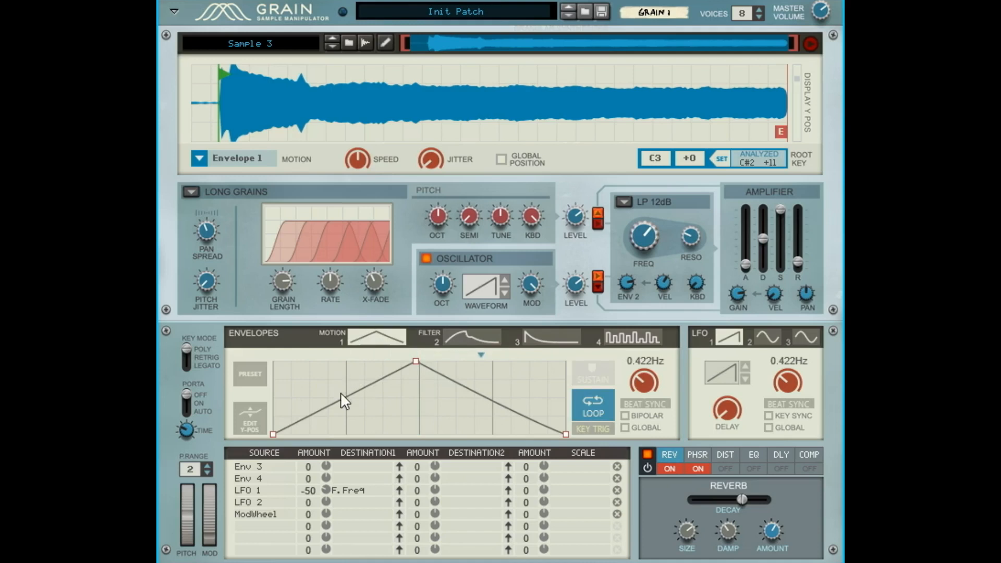
click(264, 414)
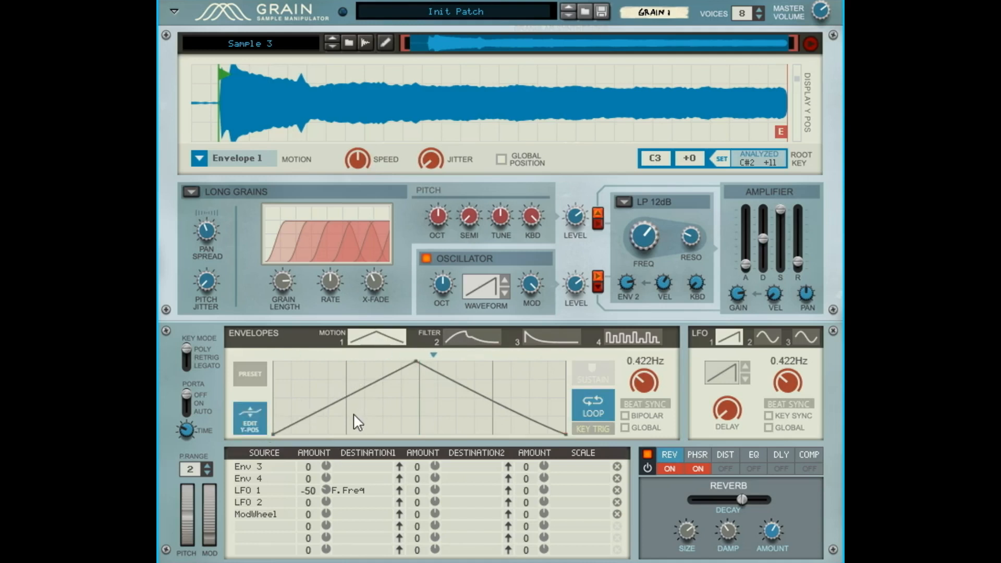
mouse_move(339, 408)
mouse_down()
mouse_move(331, 417)
mouse_move(365, 394)
mouse_move(365, 374)
mouse_up()
drag(386, 384, 386, 405)
mouse_move(465, 386)
mouse_down()
mouse_move(449, 416)
mouse_move(531, 387)
mouse_move(535, 375)
mouse_up()
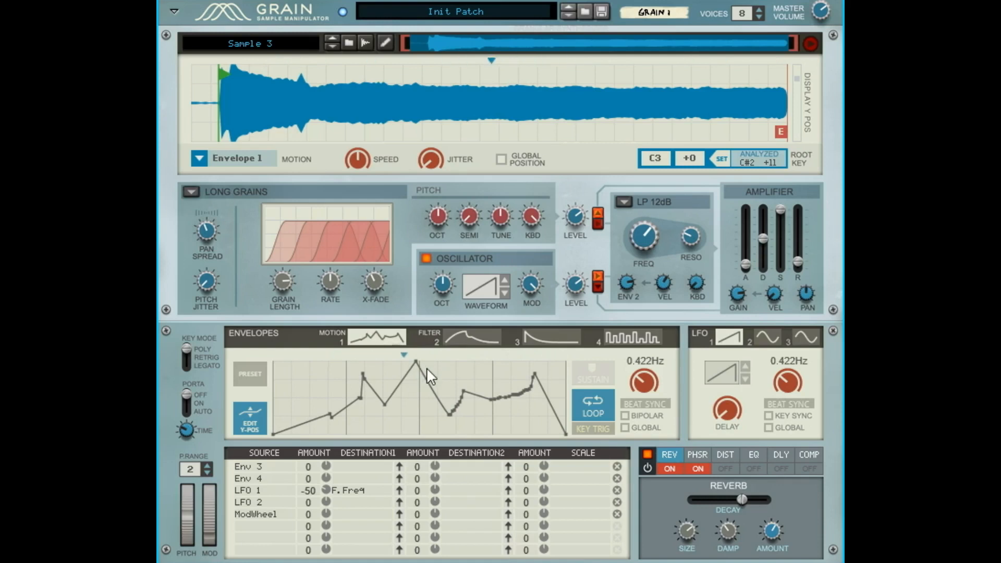
drag(643, 383, 642, 427)
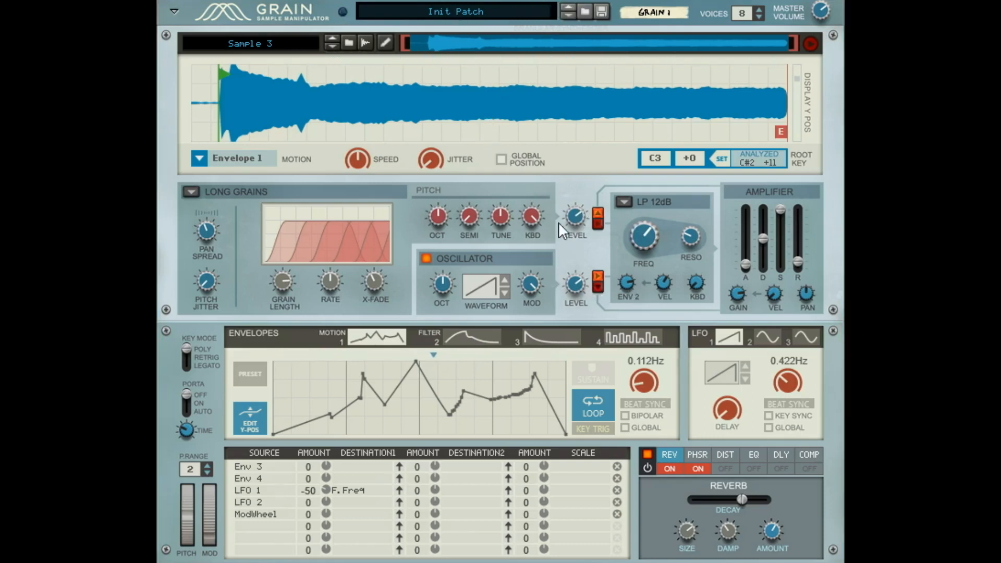
Lower the oscillator level and raise the sample level to rebalance the two sources.
mouse_move(577, 284)
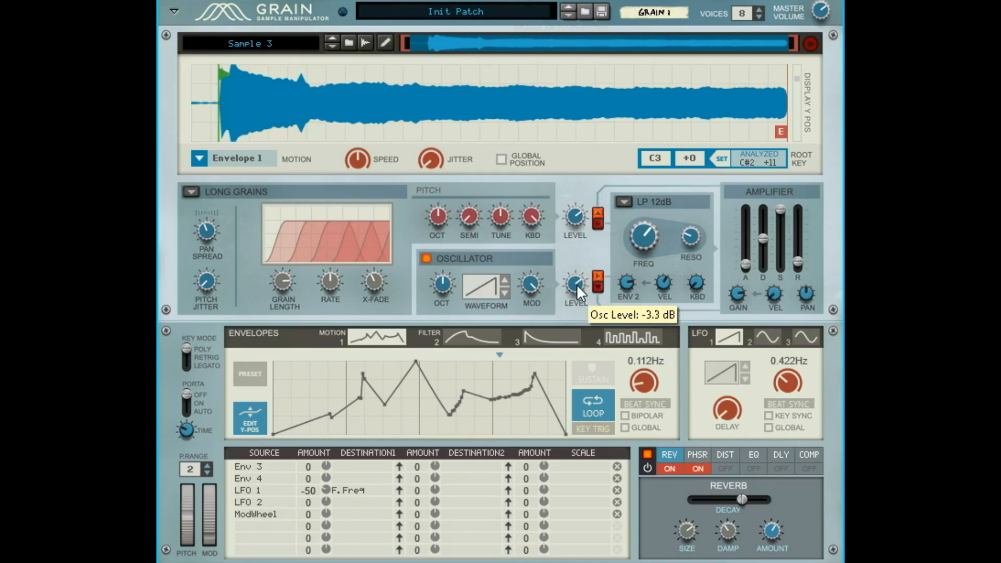
drag(576, 288, 575, 299)
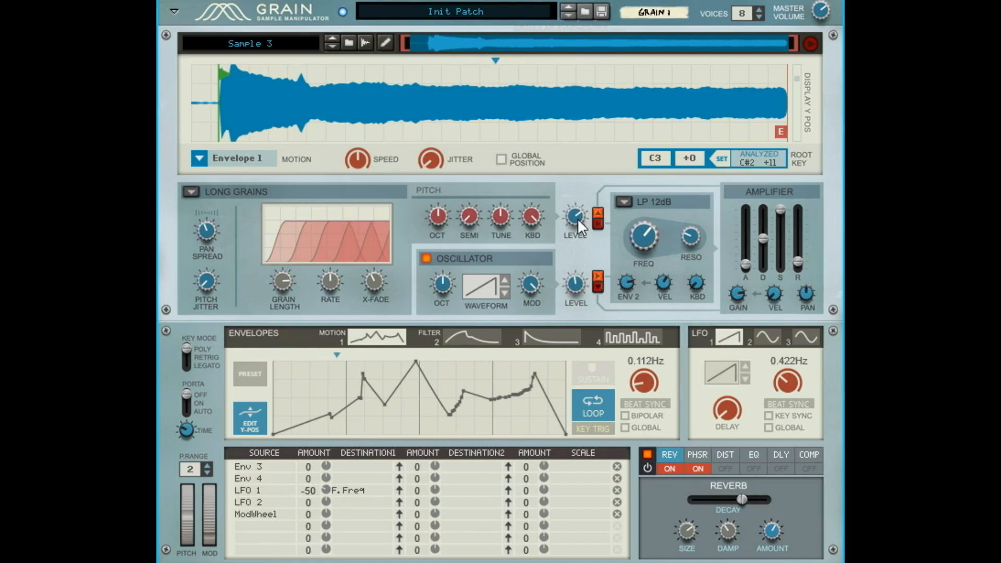
mouse_move(578, 218)
drag(581, 217, 587, 210)
mouse_move(578, 221)
Enable Global Position, increase the sample's playback jitter and display the phaser's settings.
click(502, 159)
mouse_move(440, 155)
click(697, 459)
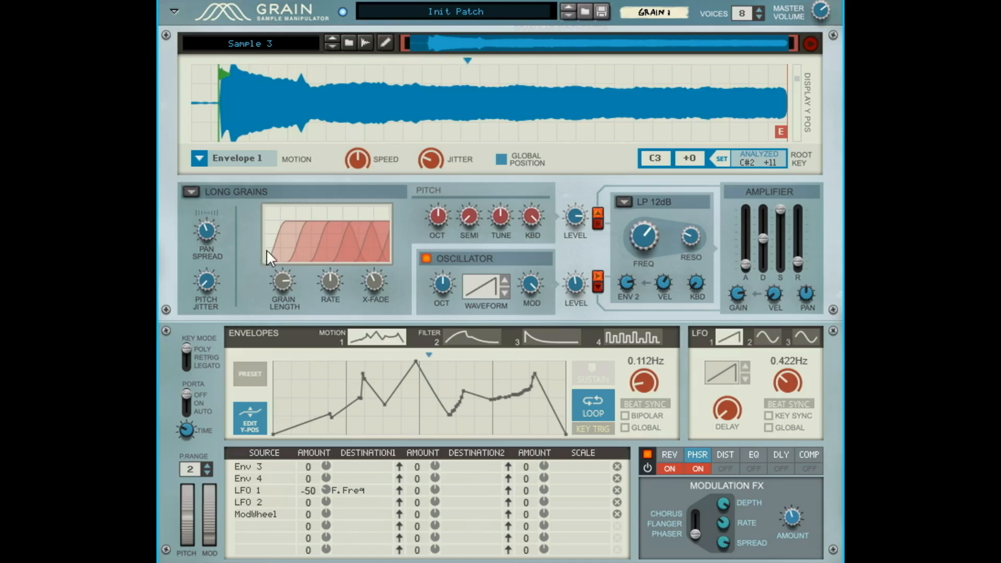
Move the sample start marker just past the initial attack, and adjust the grain pitch jitter and pan spread.
drag(226, 73, 242, 74)
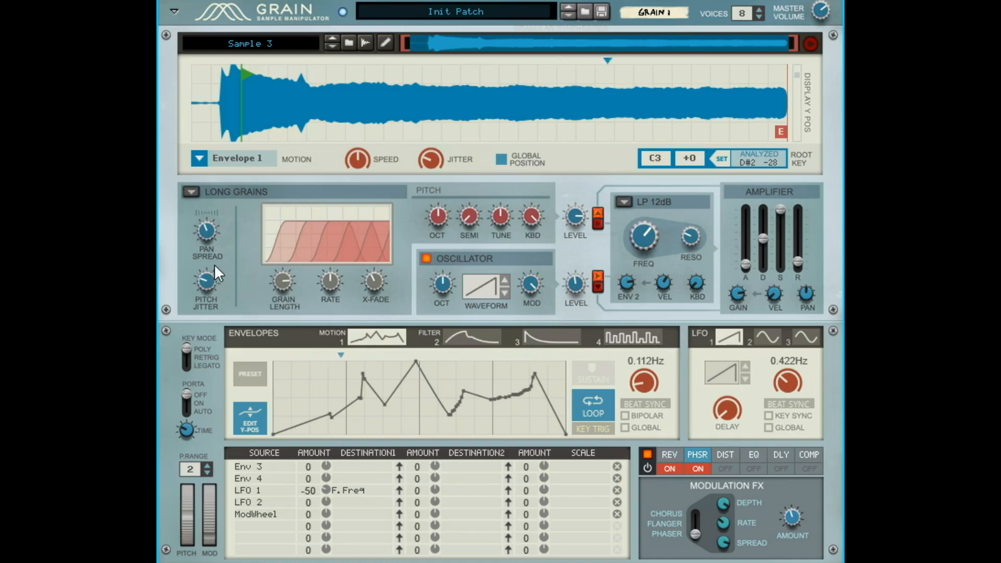
drag(207, 277, 226, 287)
mouse_move(221, 228)
drag(221, 229, 231, 213)
Switch the oscillator off and reshape the long grains with a readjusted length, a slower rate and a higher crossfade.
drag(274, 286, 278, 298)
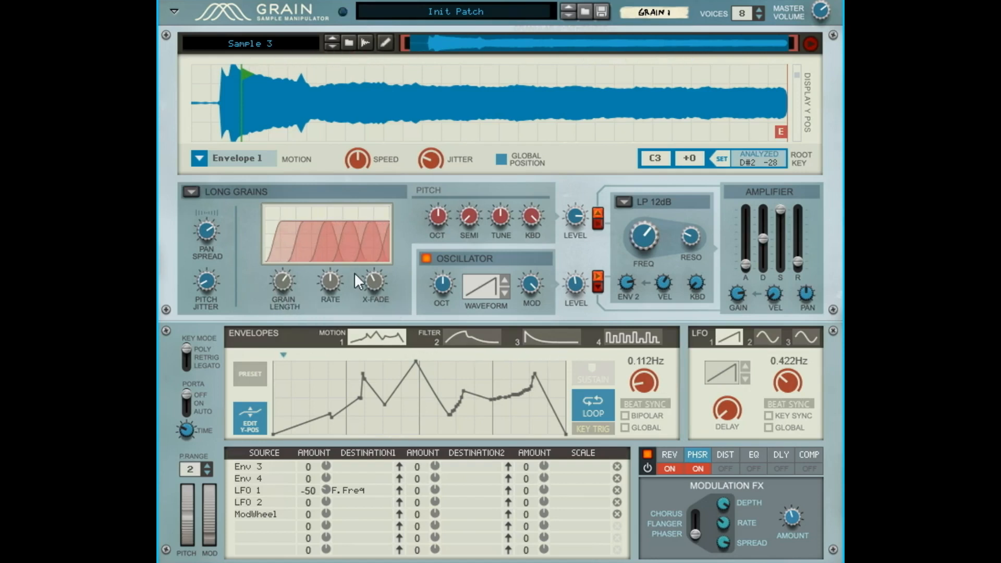
drag(290, 280, 386, 260)
click(424, 259)
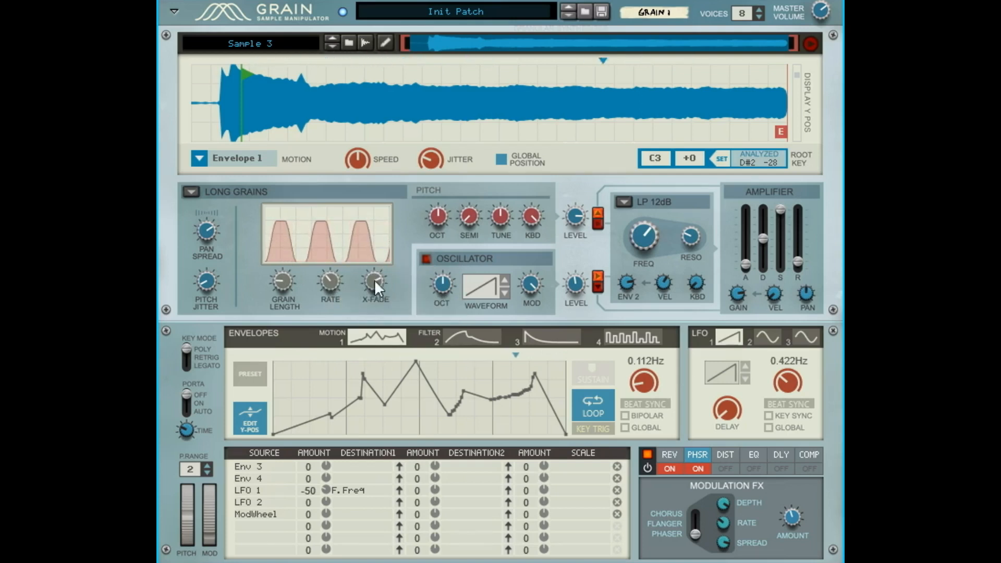
drag(291, 283, 304, 264)
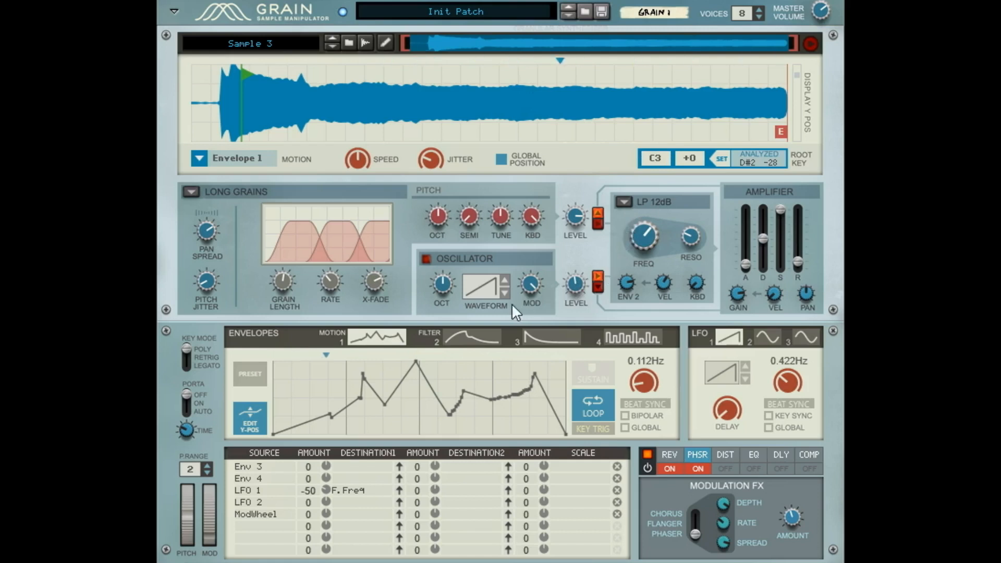
Change the oscillator to the noise-like waveform and lower its level to about -48.8 dB.
click(505, 278)
click(505, 283)
click(503, 285)
click(505, 288)
drag(568, 283, 570, 302)
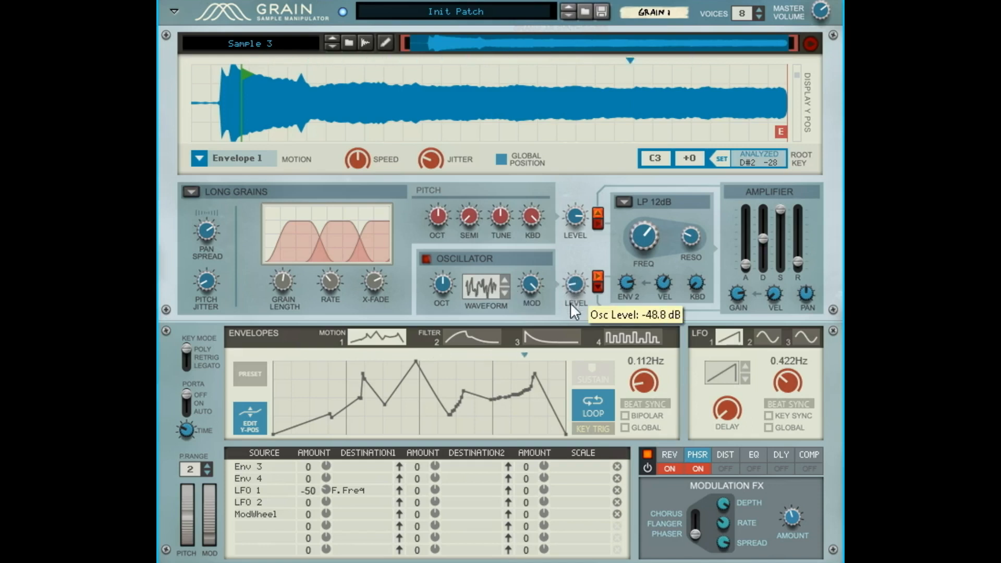
Switch the oscillator back on with less modulation, and lengthen the amplifier's attack and release.
click(428, 258)
drag(577, 277, 549, 327)
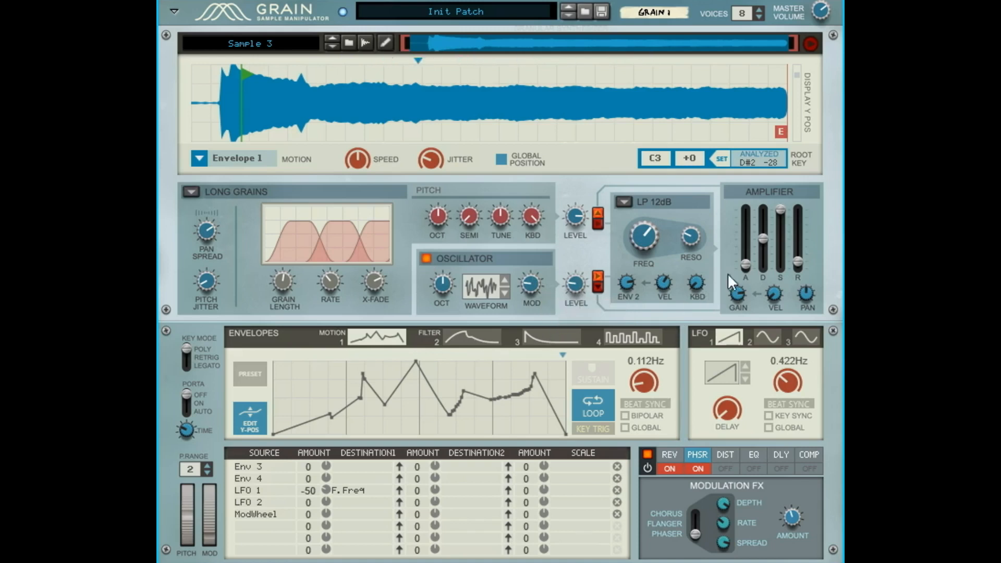
drag(744, 263, 794, 243)
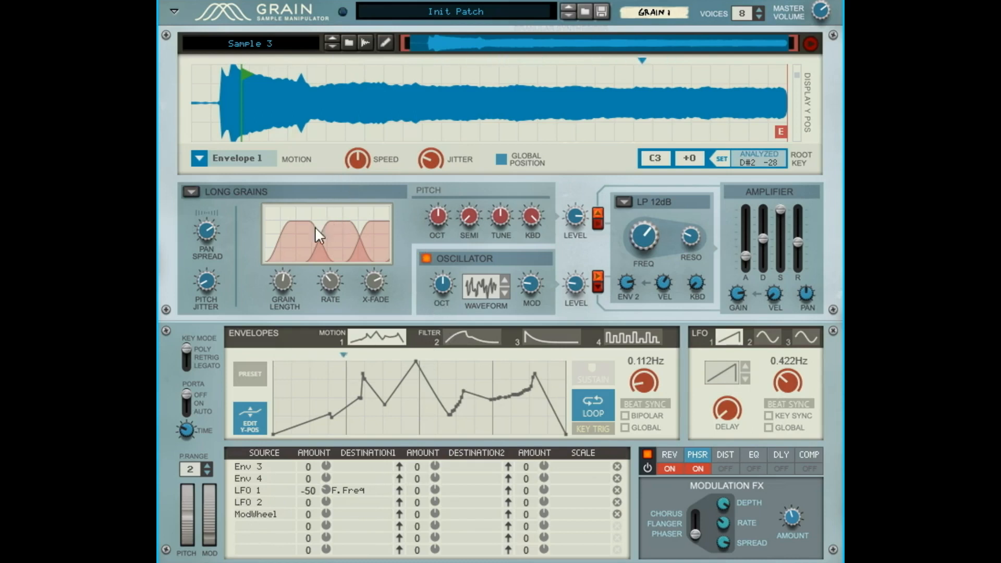
Change the playback algorithm to Spectral Grains and adjust its harmonic filter, FFT size and snap.
click(190, 192)
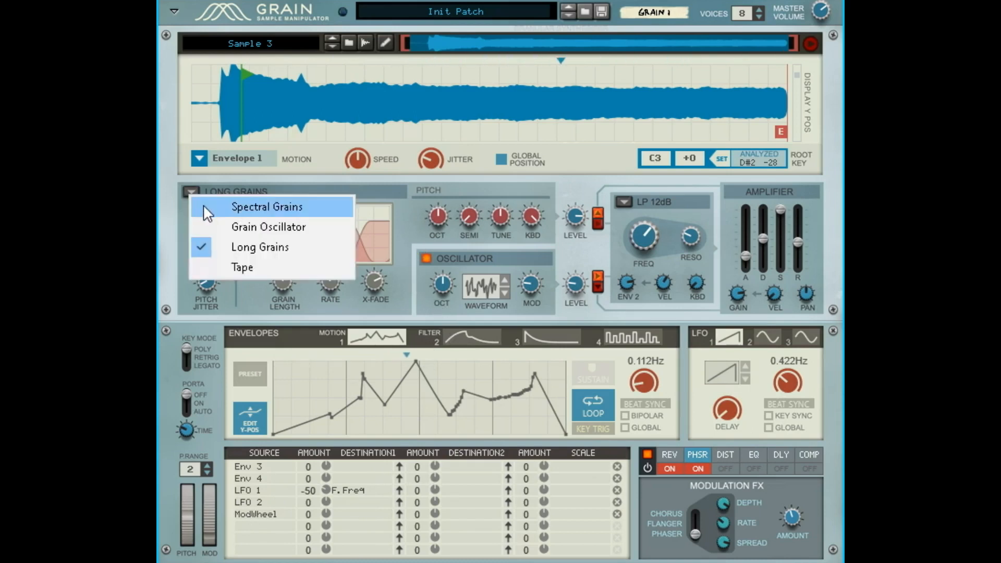
click(231, 209)
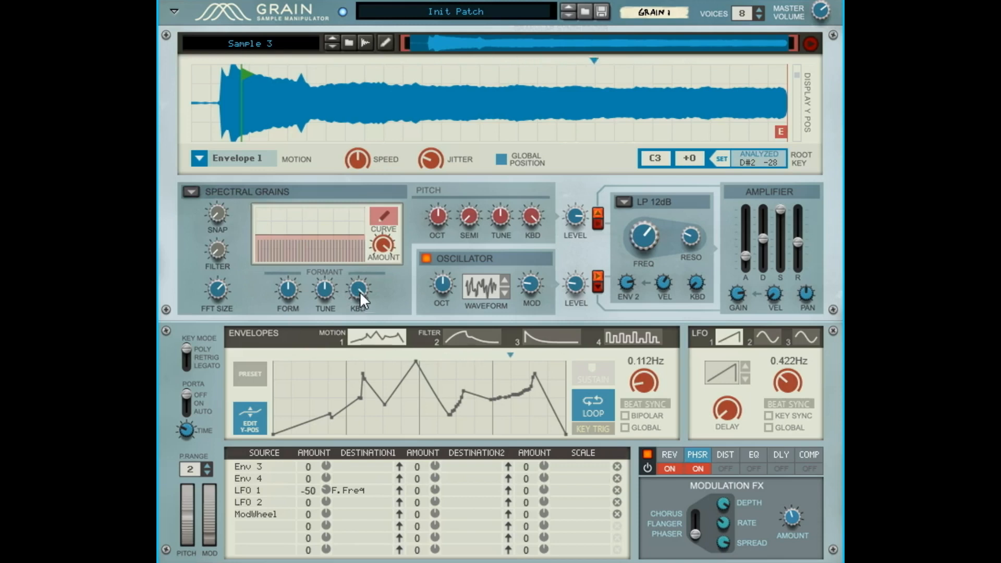
mouse_move(225, 250)
drag(226, 251, 230, 250)
drag(227, 296, 227, 301)
drag(223, 207, 227, 220)
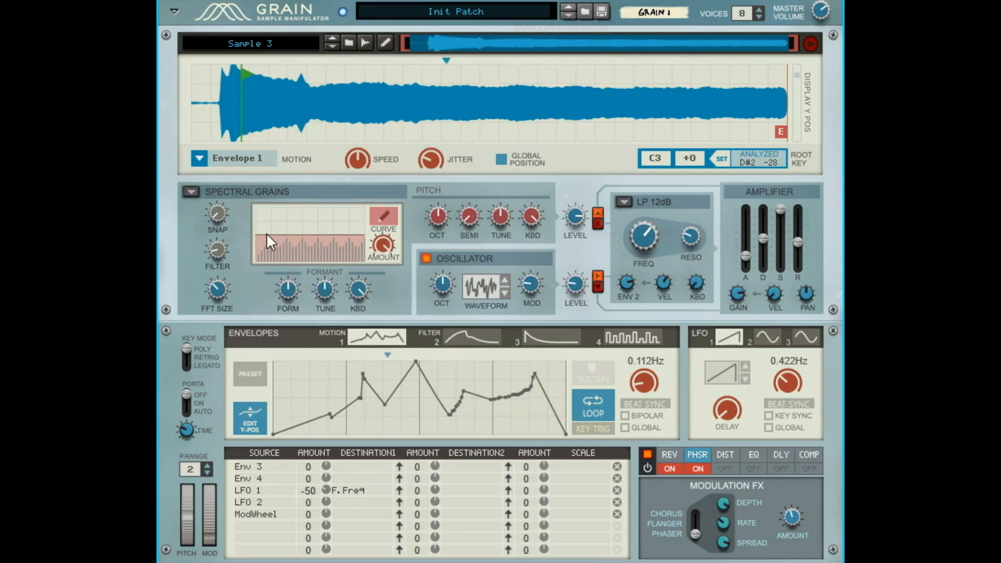
Draw a rising, rounded spectral curve, set its amount to 78.1% and readjust the harmonic filter.
mouse_move(265, 242)
mouse_down()
mouse_move(330, 220)
mouse_move(372, 223)
mouse_up()
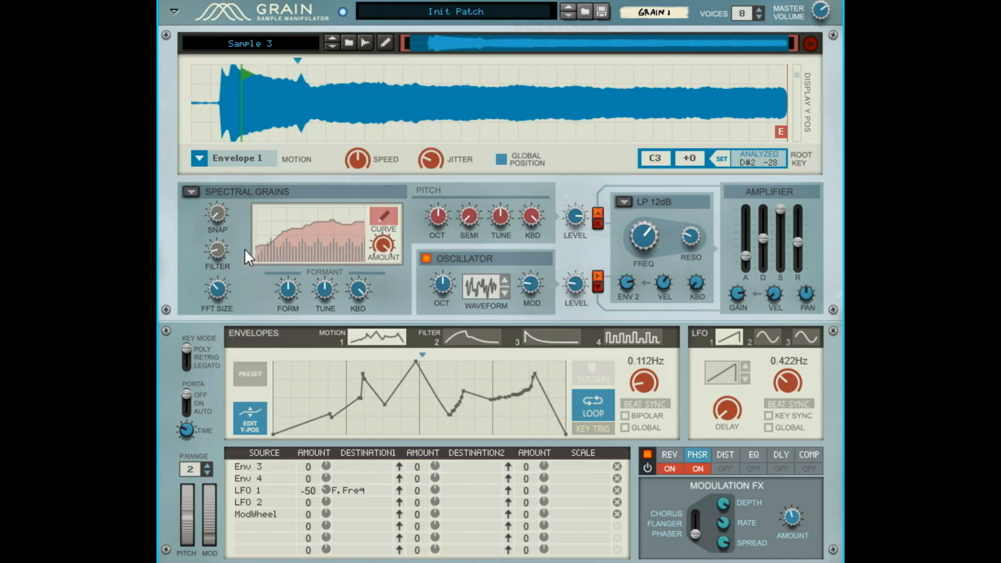
drag(351, 226, 382, 259)
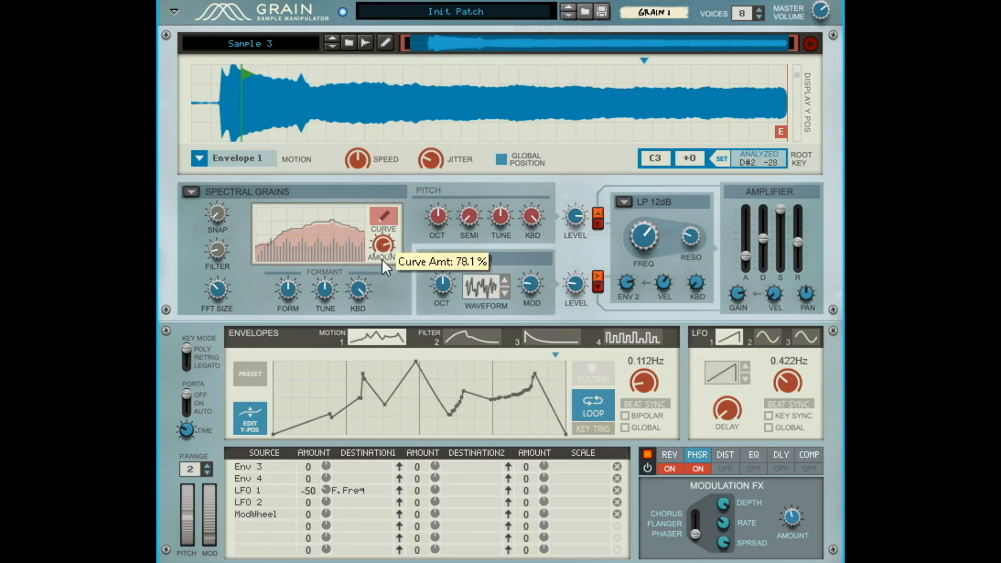
right_click(382, 259)
click(359, 270)
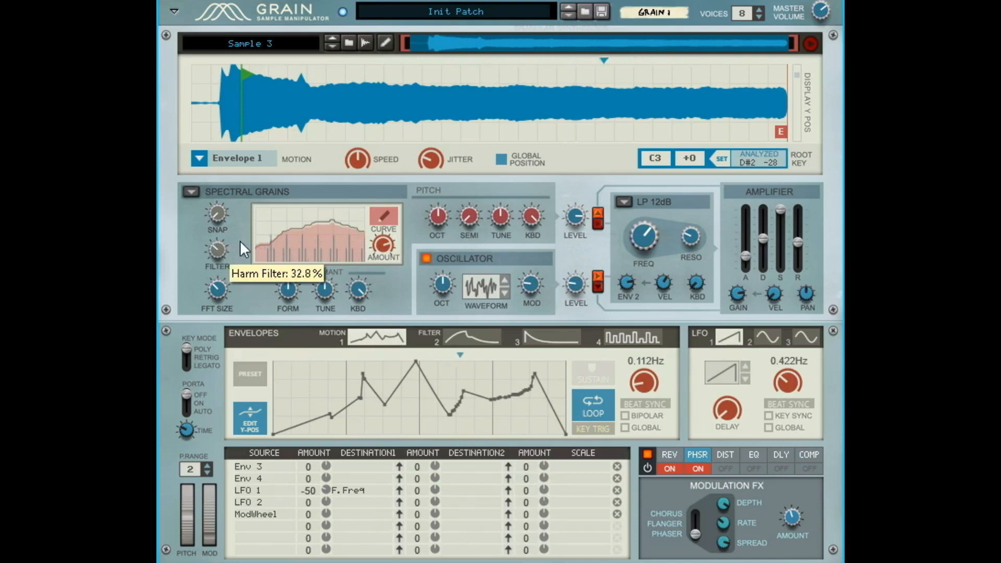
drag(237, 246, 237, 249)
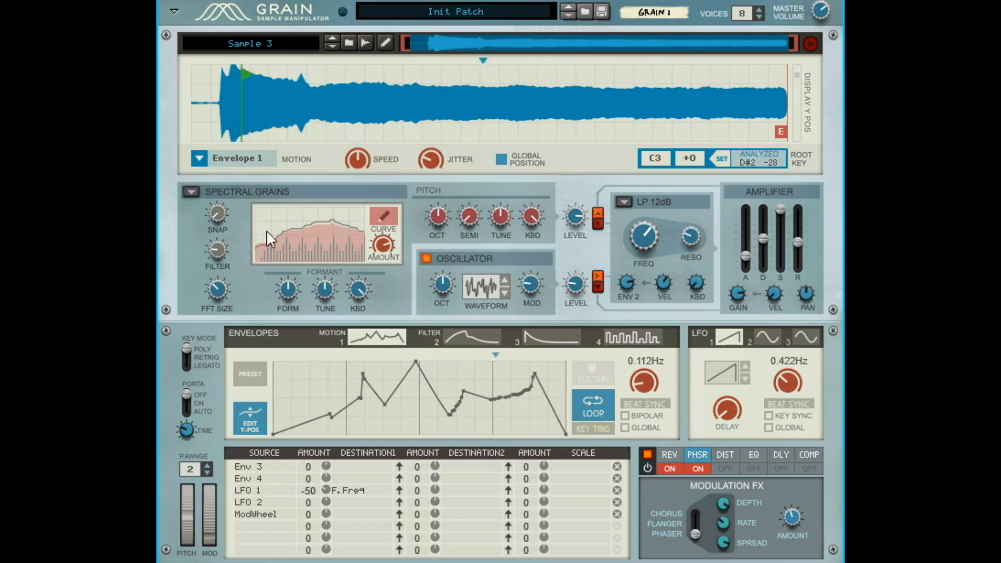
Change the playback algorithm to Grain Oscillator, set the grain spacing to 68.8% and adjust the grain length.
click(189, 192)
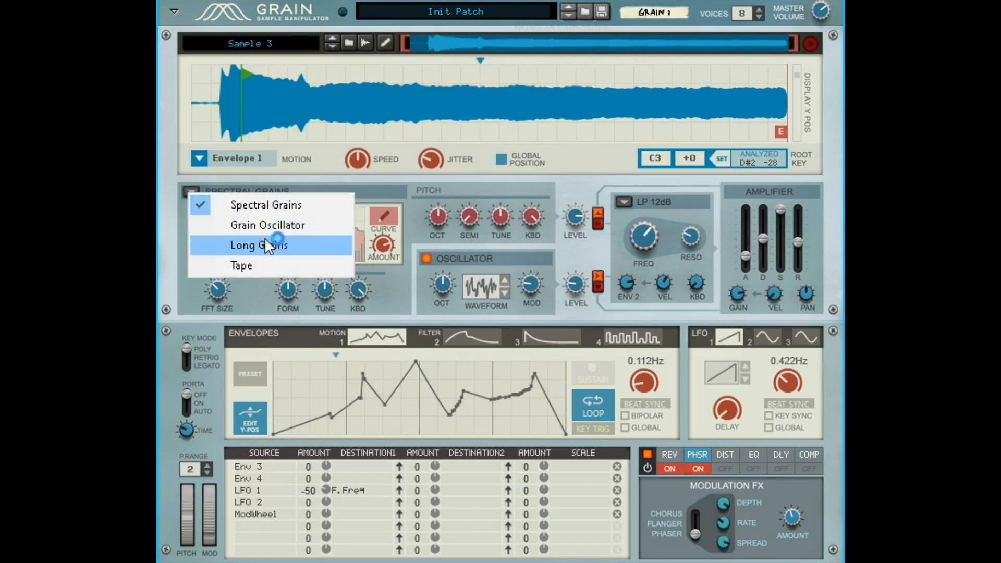
click(269, 225)
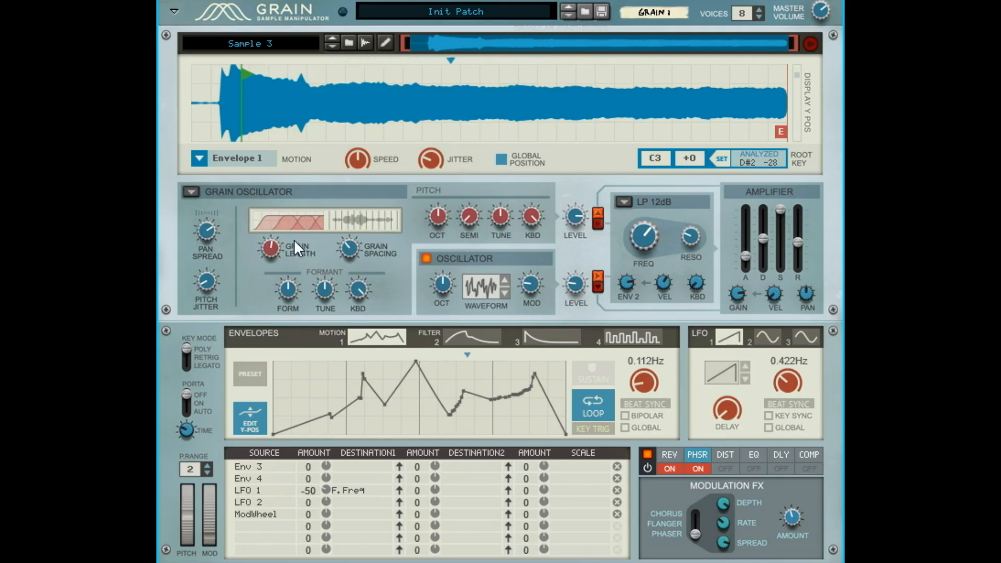
drag(270, 248, 282, 278)
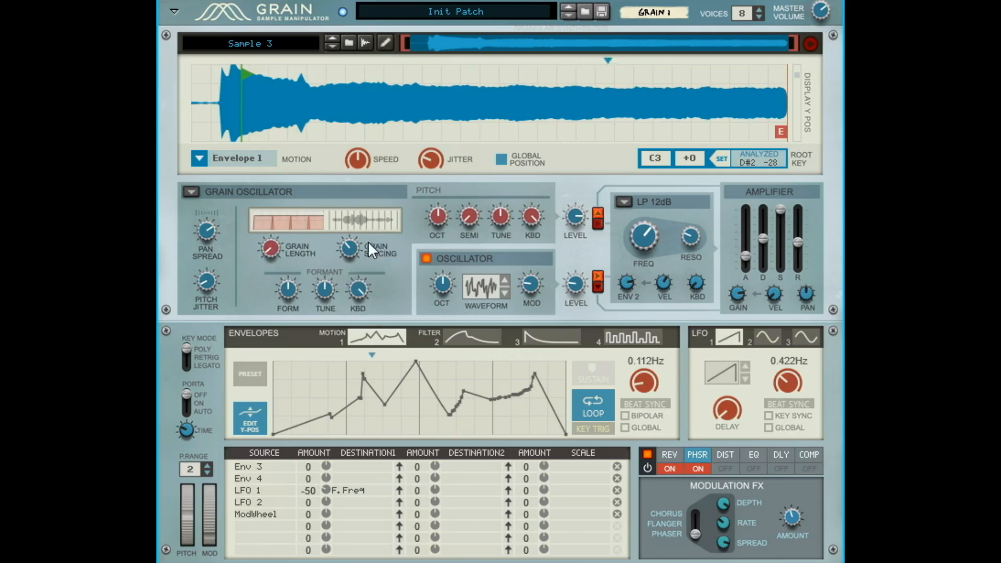
mouse_move(351, 243)
drag(350, 245, 369, 224)
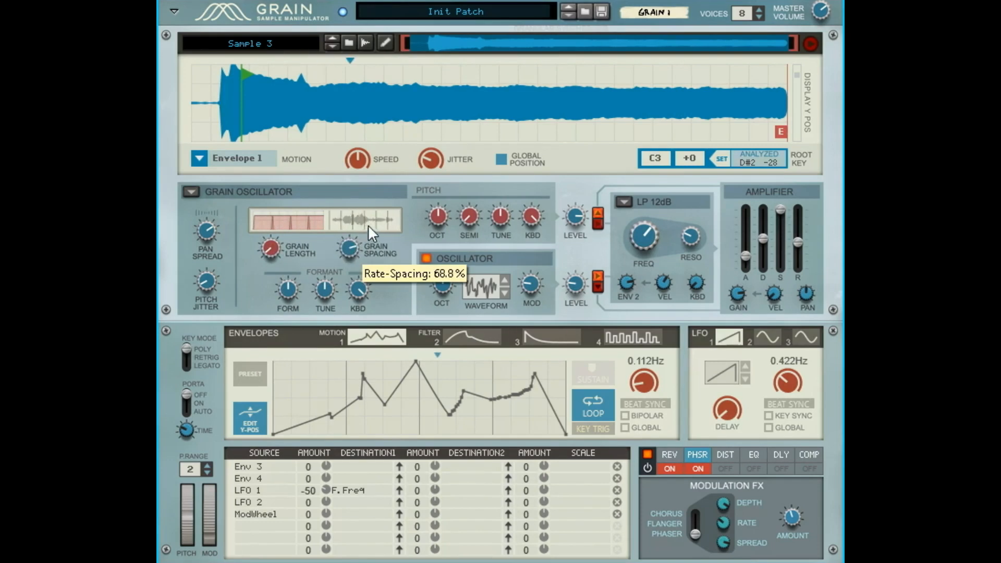
drag(282, 238, 319, 227)
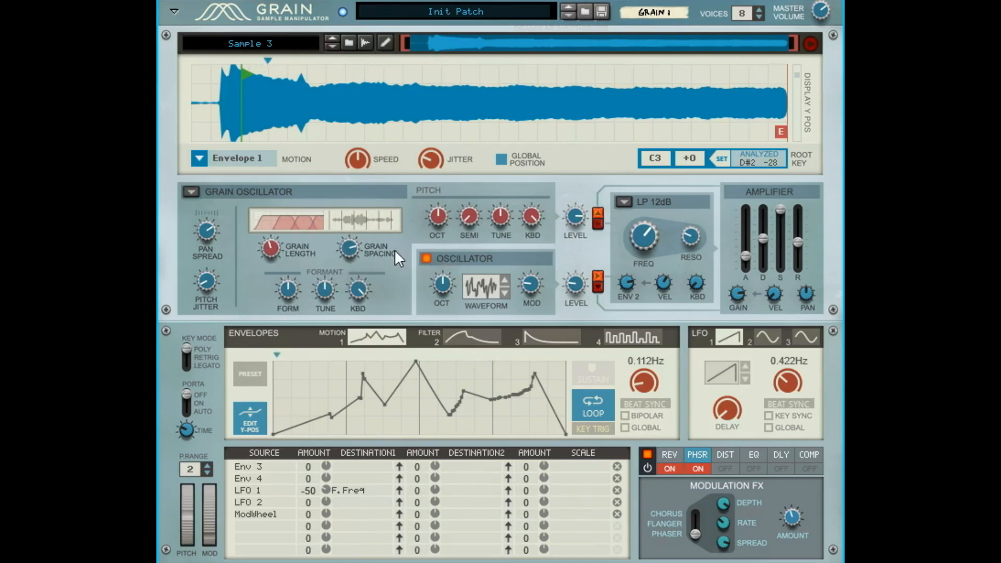
Reduce the pan spread and return the playback algorithm to Long Grains, readjusting the grains for less overlap.
drag(213, 239, 217, 277)
click(191, 191)
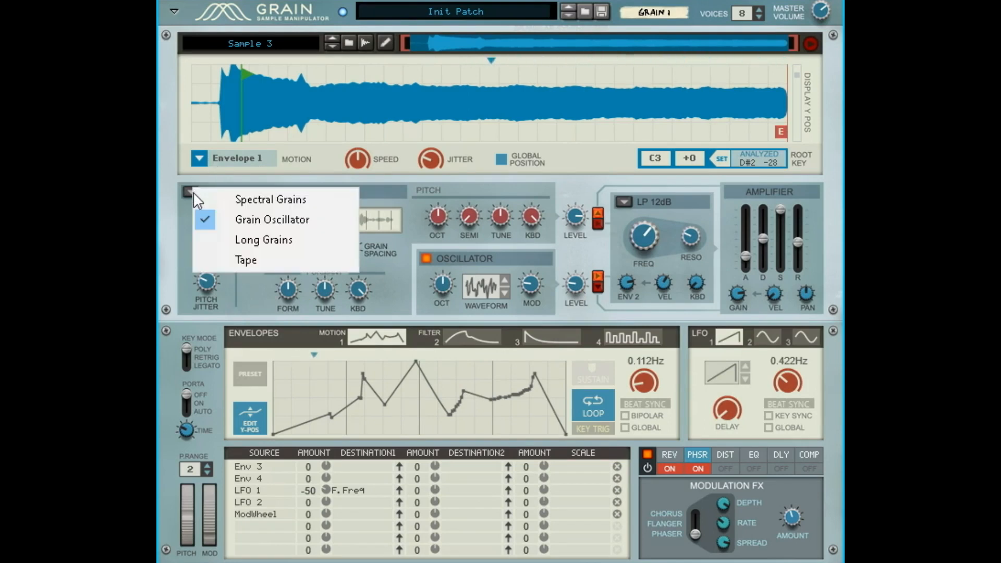
click(255, 240)
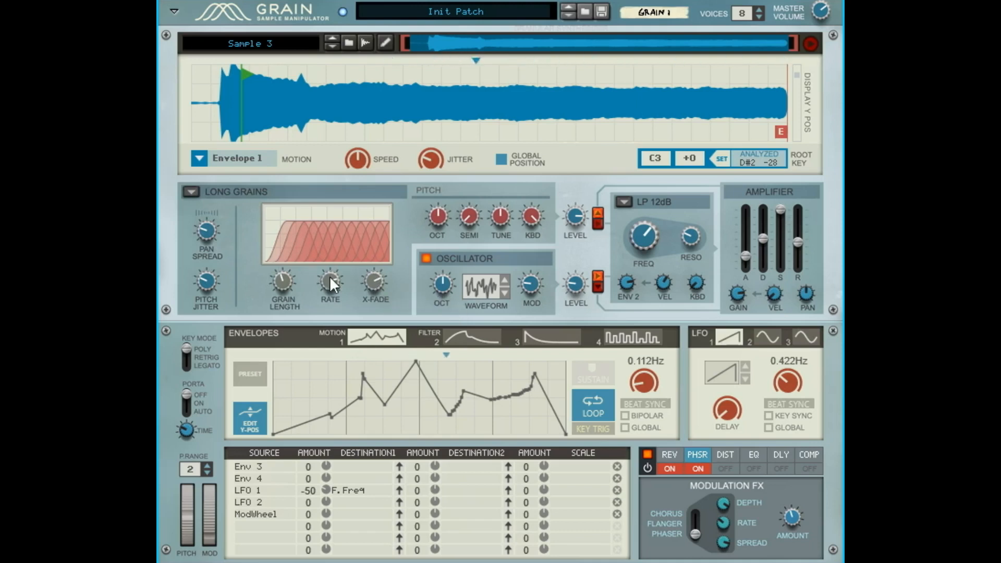
drag(286, 287, 296, 259)
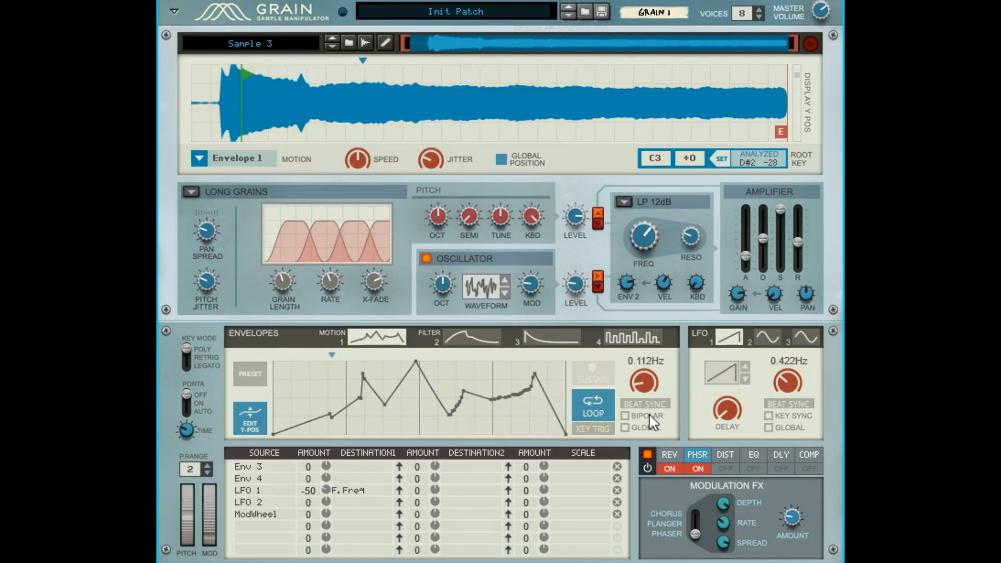
Set LFO 2's rate to 0.331 Hz and raise the oscillator's level and modulation.
click(767, 338)
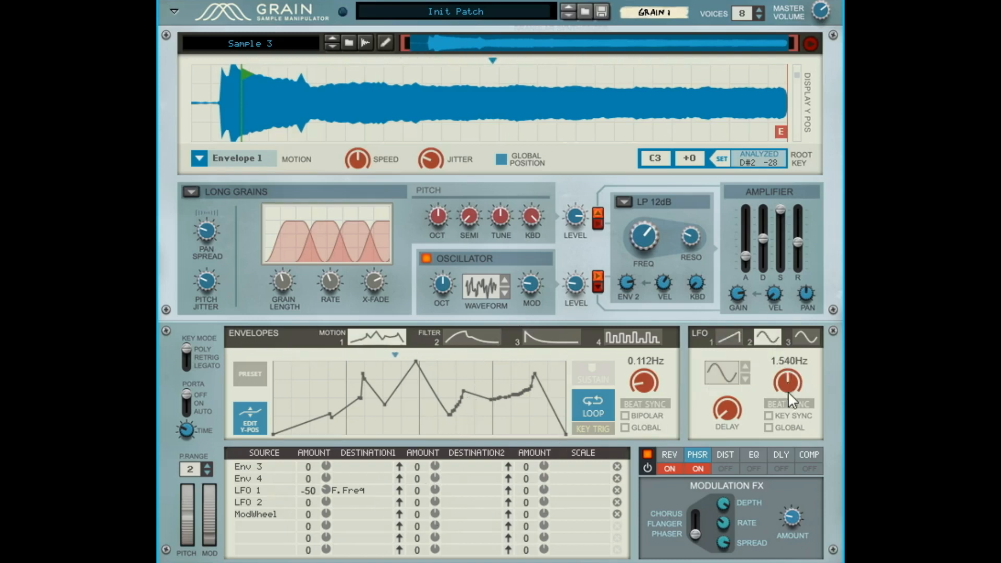
drag(799, 431, 799, 434)
drag(573, 283, 558, 255)
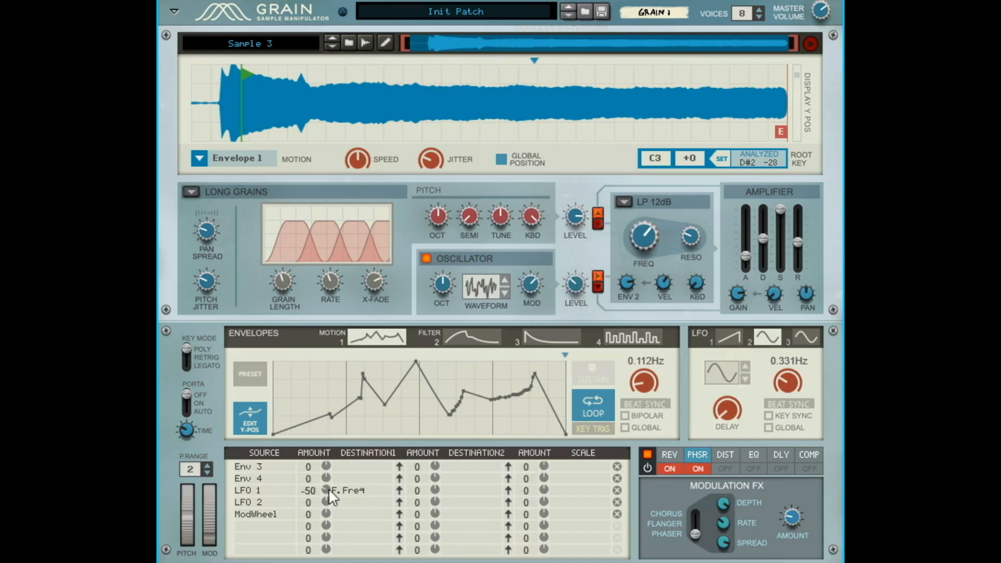
Route LFO 2 to the oscillator level with an amount of 50, and set the oscillator level to -38.0 dB.
click(368, 499)
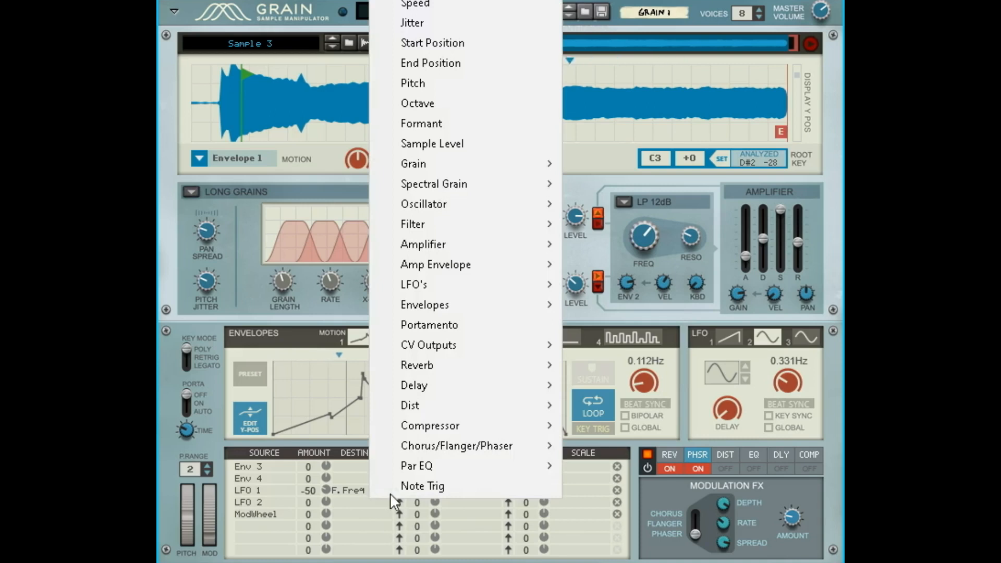
mouse_move(471, 459)
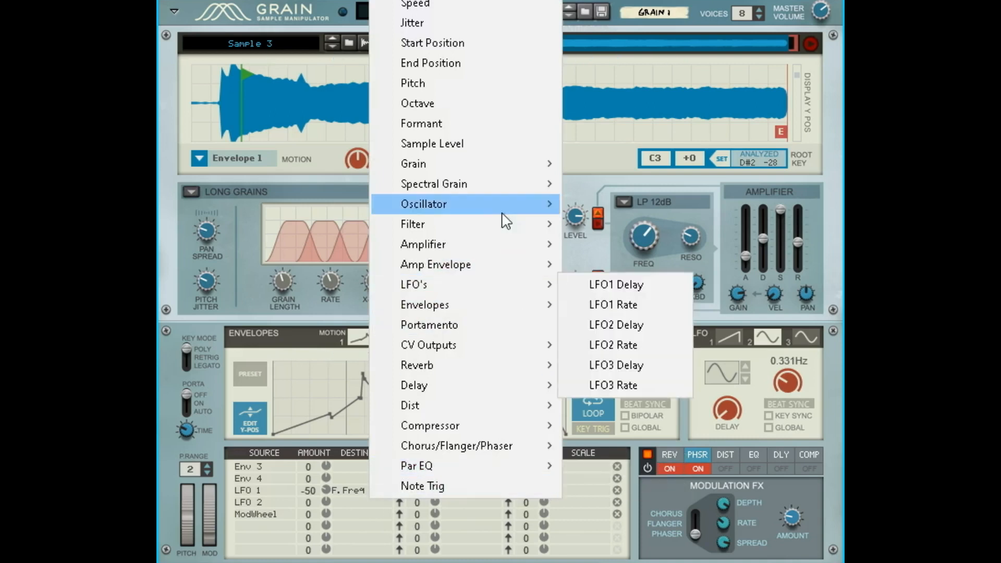
mouse_move(502, 222)
mouse_move(509, 205)
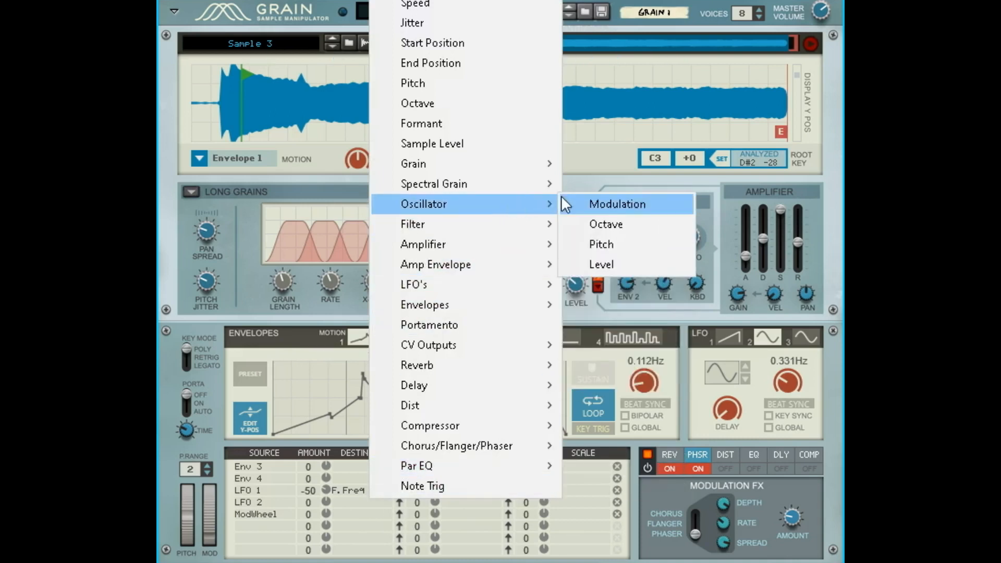
click(638, 263)
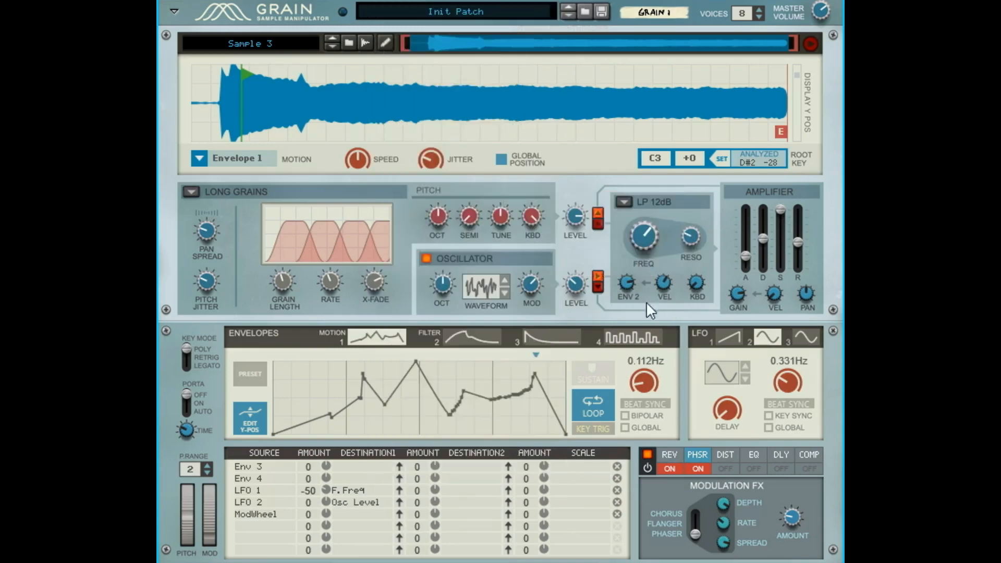
drag(317, 503, 364, 426)
drag(575, 283, 577, 310)
drag(330, 500, 333, 509)
mouse_move(578, 283)
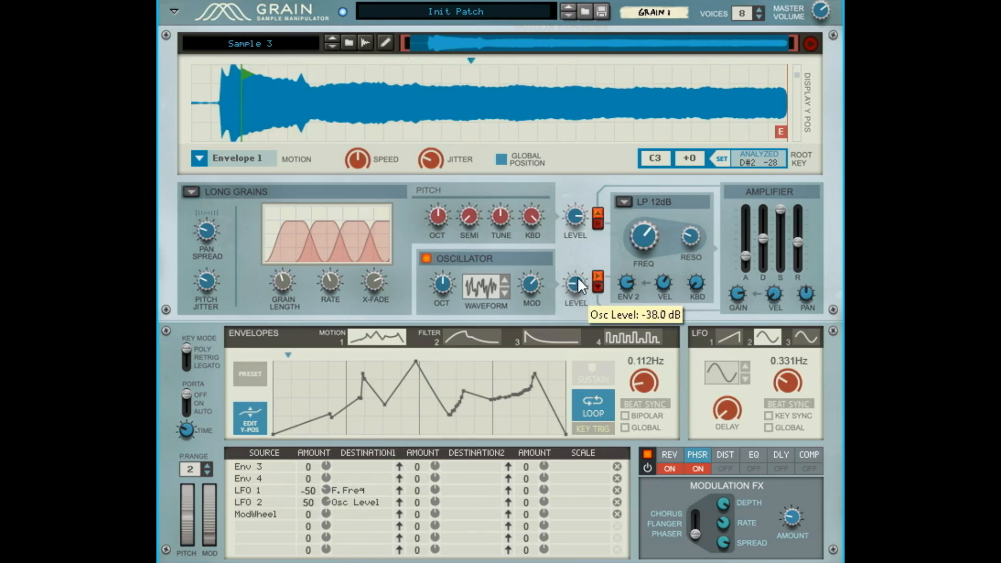
Enable Global for LFO 2 and increase its delay.
click(775, 430)
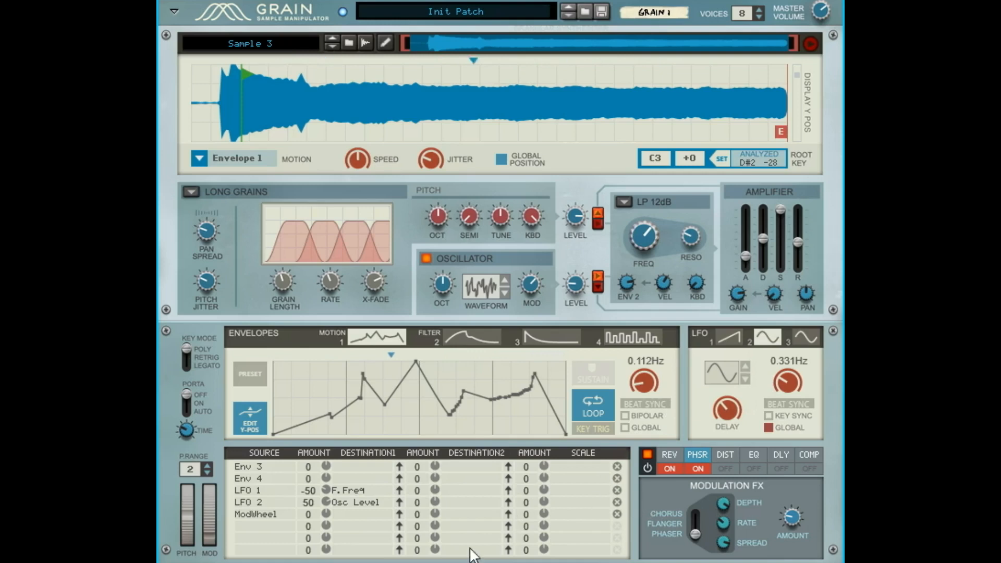
click(358, 513)
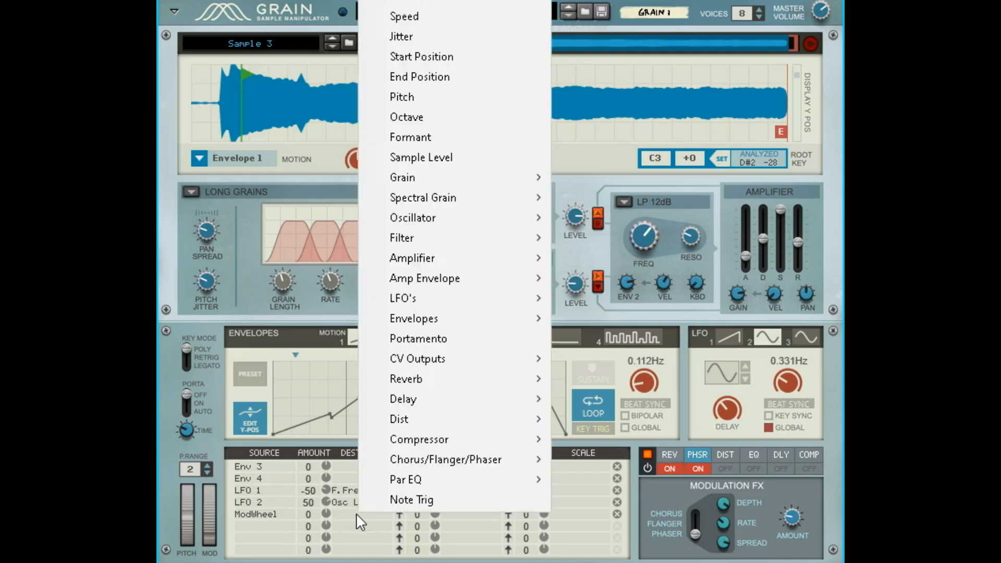
click(356, 514)
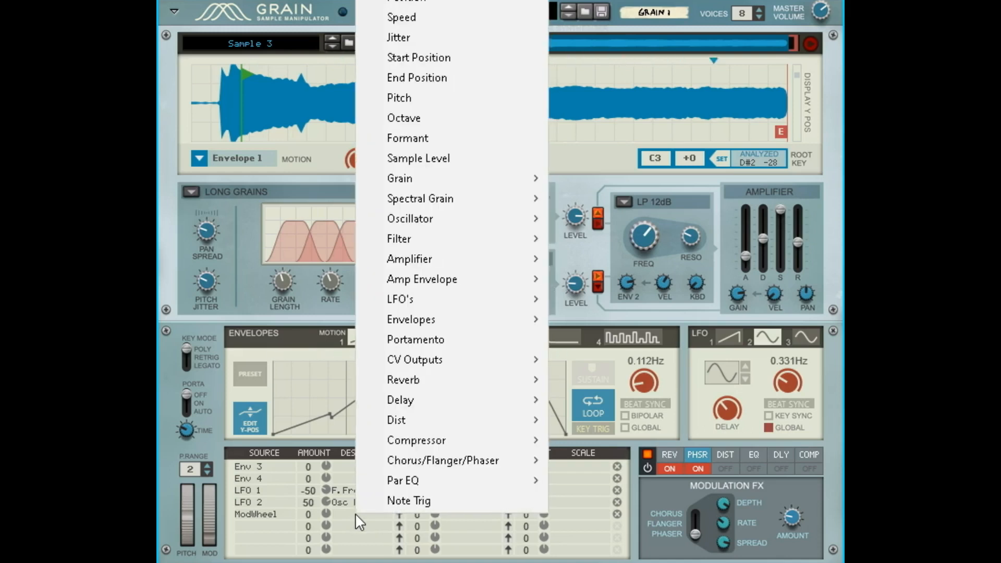
click(317, 321)
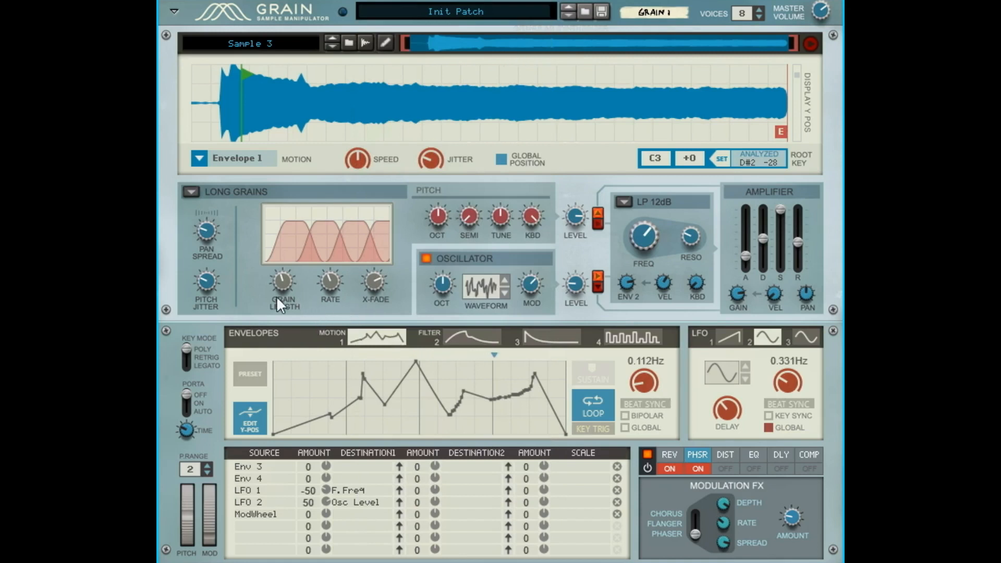
Route the mod wheel to grain rate/spacing with an amount of 51 and to grain length with an amount of 52.
click(364, 511)
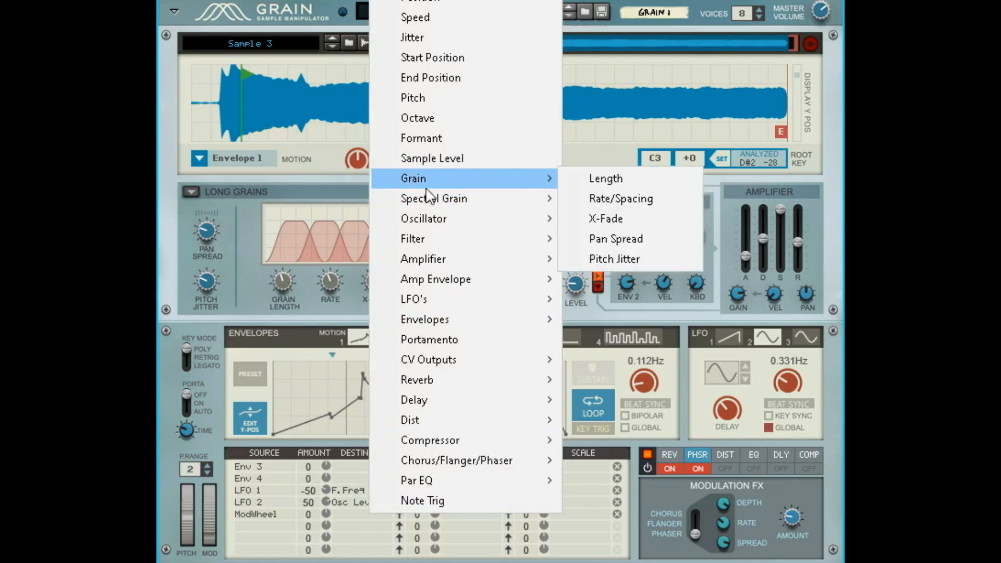
mouse_move(460, 178)
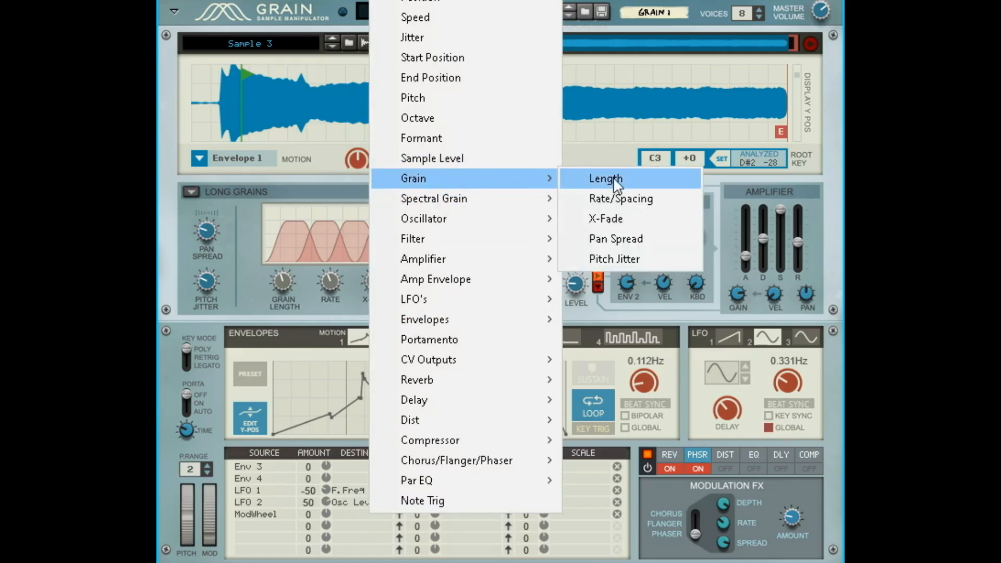
click(643, 195)
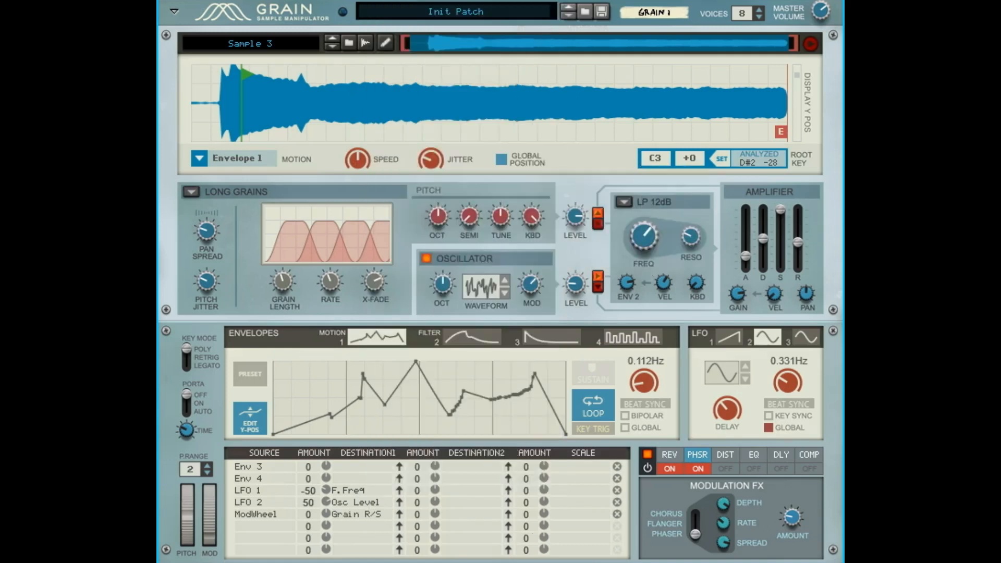
click(464, 514)
mouse_move(656, 177)
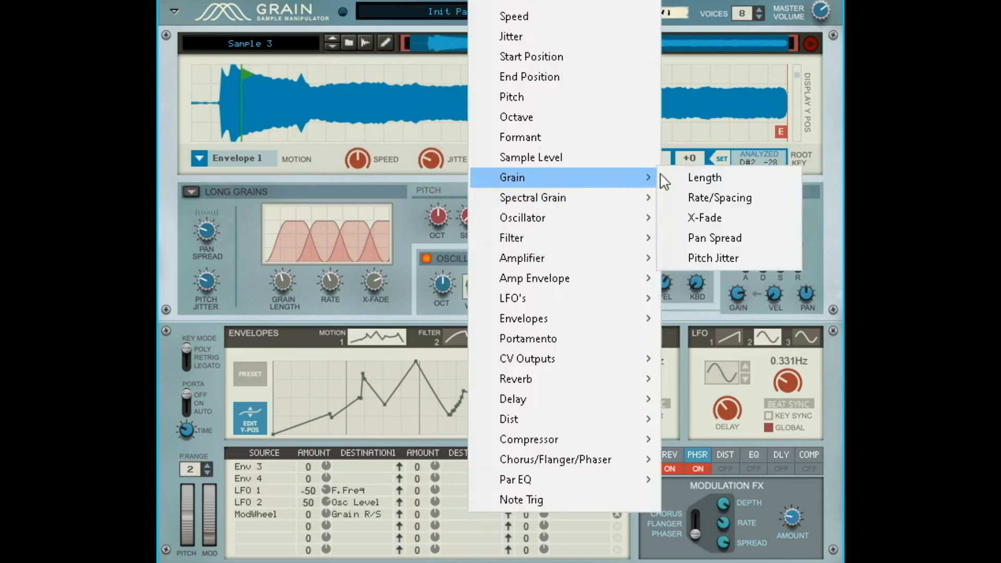
click(694, 176)
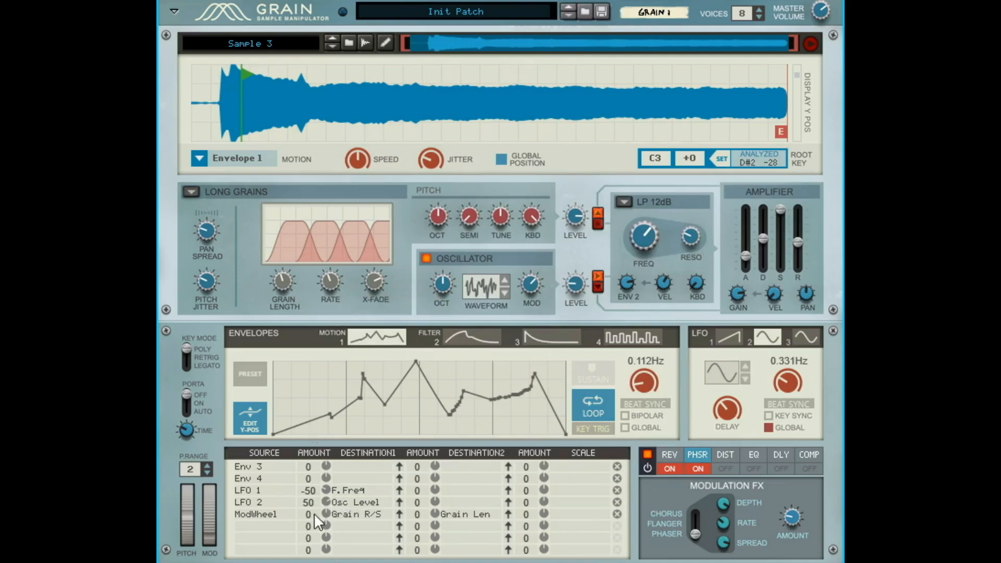
drag(329, 481, 338, 464)
drag(431, 489, 446, 465)
drag(211, 531, 231, 546)
Add a second mod wheel routing with filter resonance as its first destination.
click(286, 525)
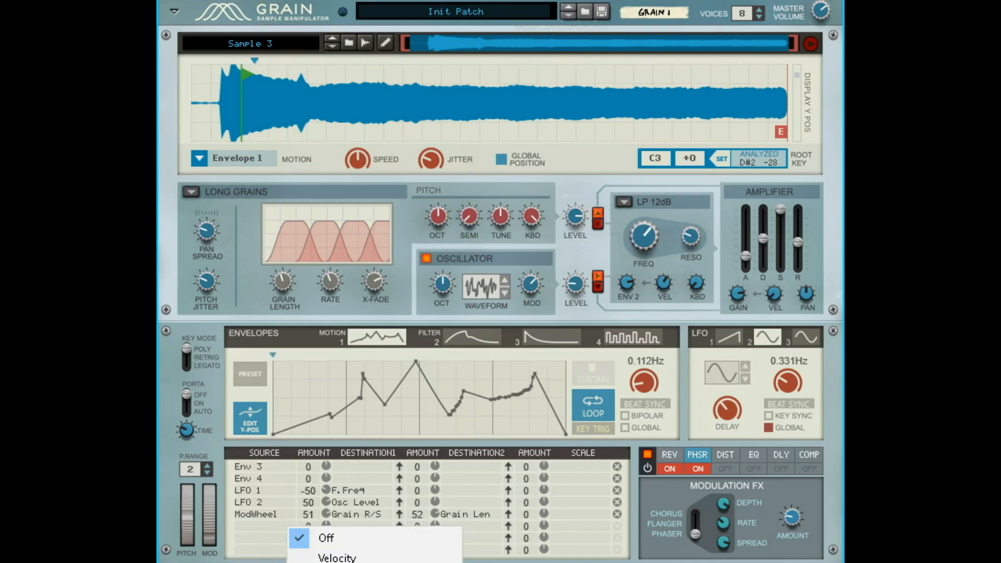
click(389, 562)
click(362, 527)
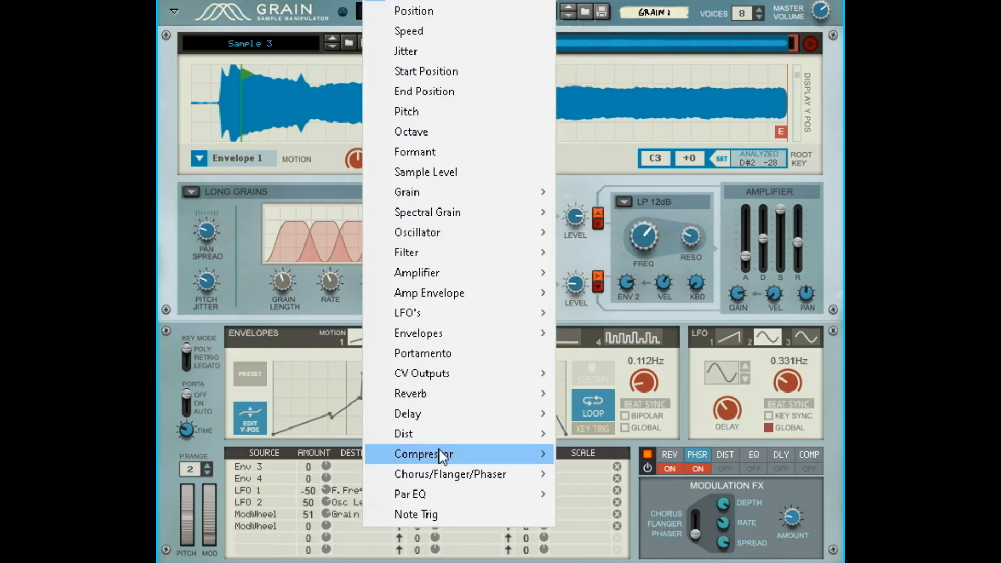
mouse_move(501, 319)
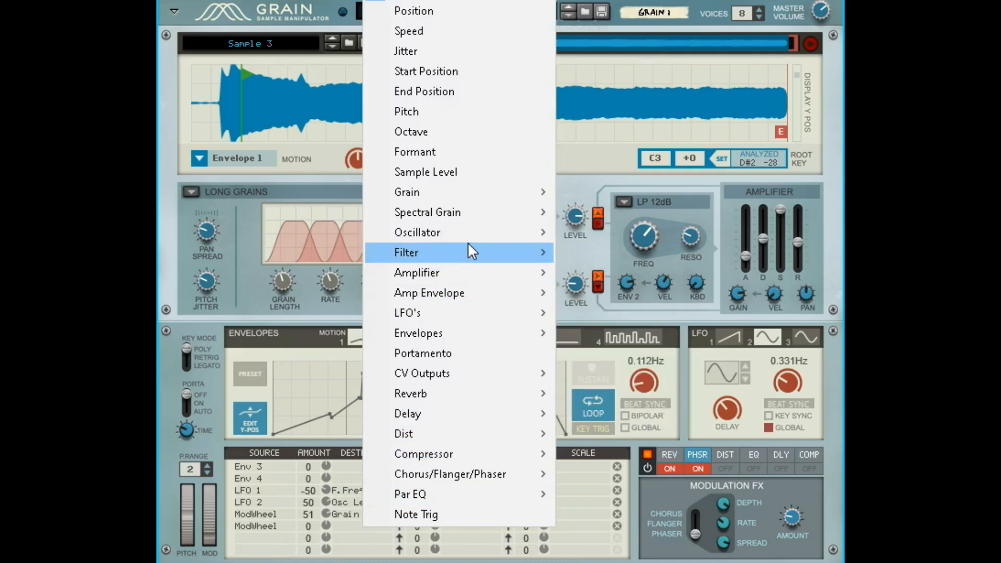
mouse_move(470, 251)
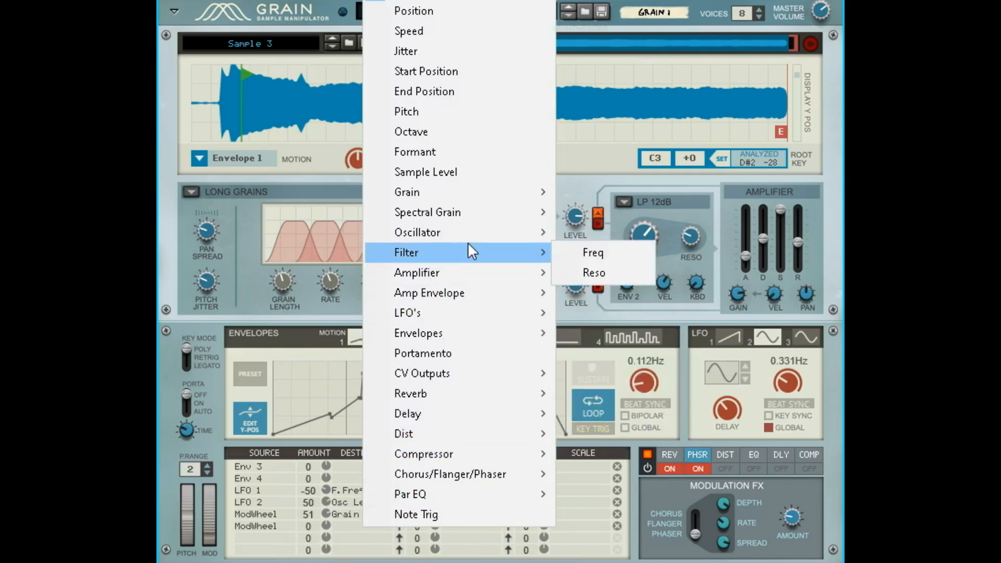
click(592, 272)
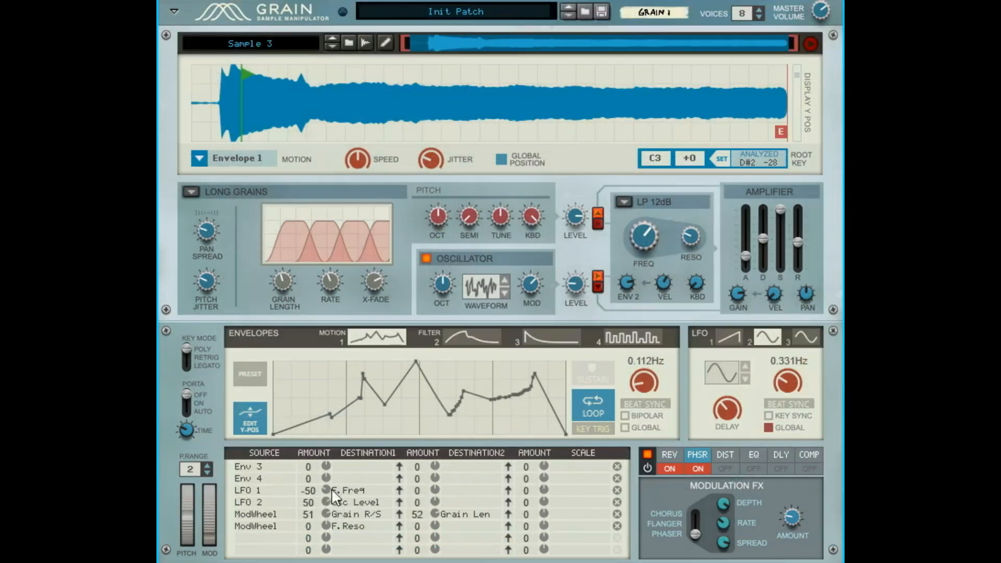
Set the mod wheel's filter resonance amount to 84, trying the effect with the wheel.
drag(319, 524, 352, 461)
drag(211, 527, 249, 458)
drag(316, 520, 327, 502)
drag(202, 515, 217, 504)
drag(311, 525, 312, 541)
drag(214, 499, 214, 515)
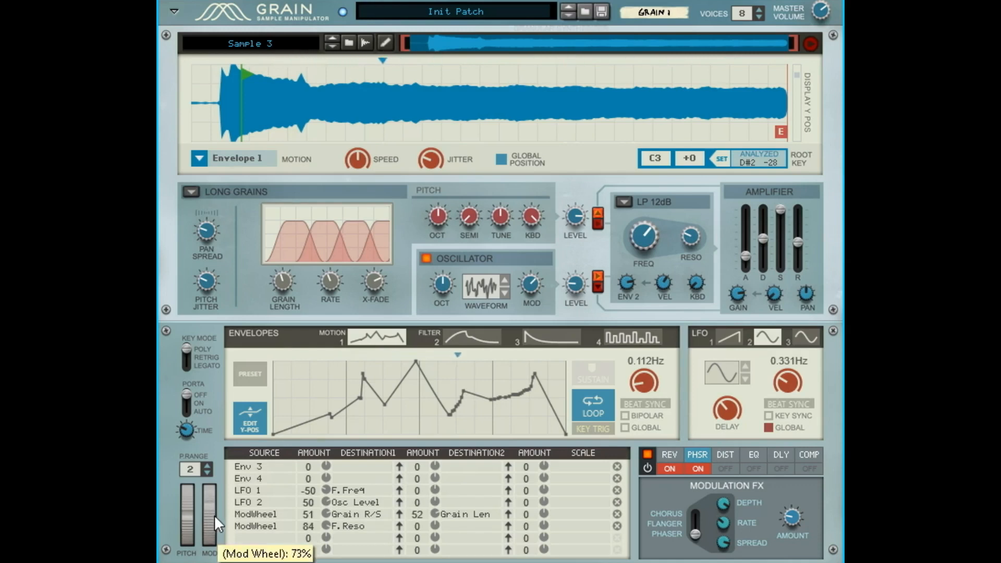
Set the mod wheel amounts to -31 for grain rate/spacing and 100 for grain length, then try the wheel.
click(670, 455)
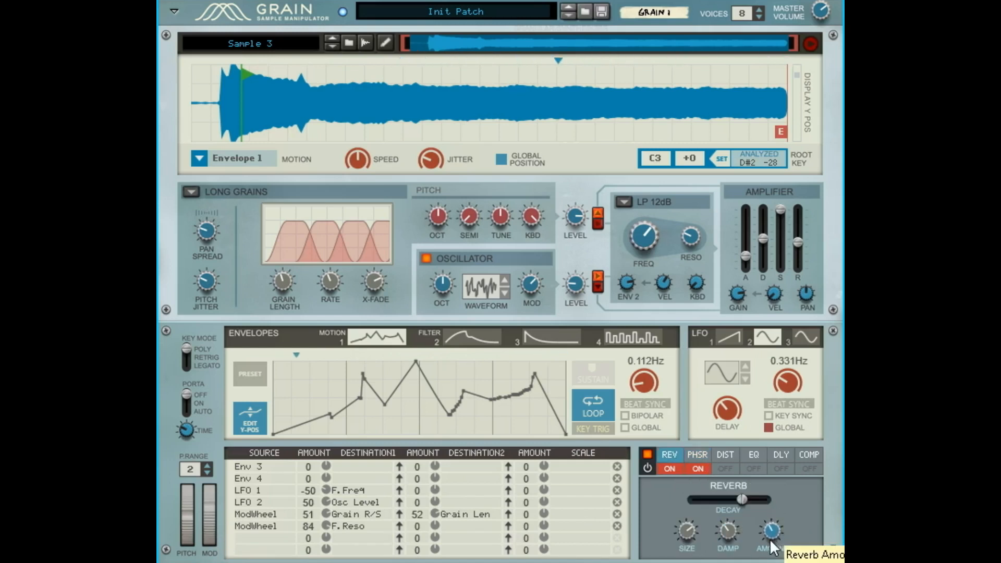
click(277, 527)
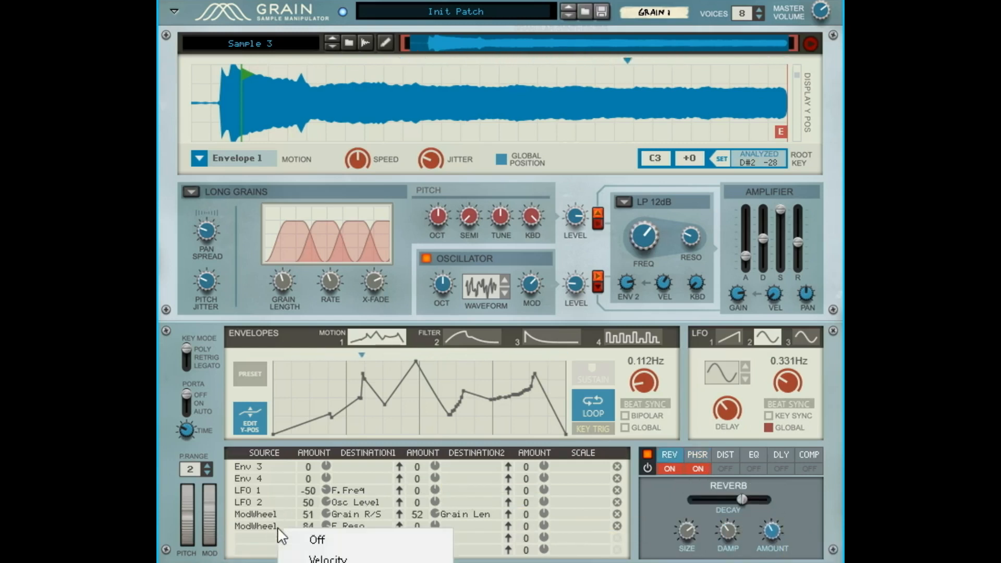
click(309, 510)
drag(309, 511, 326, 562)
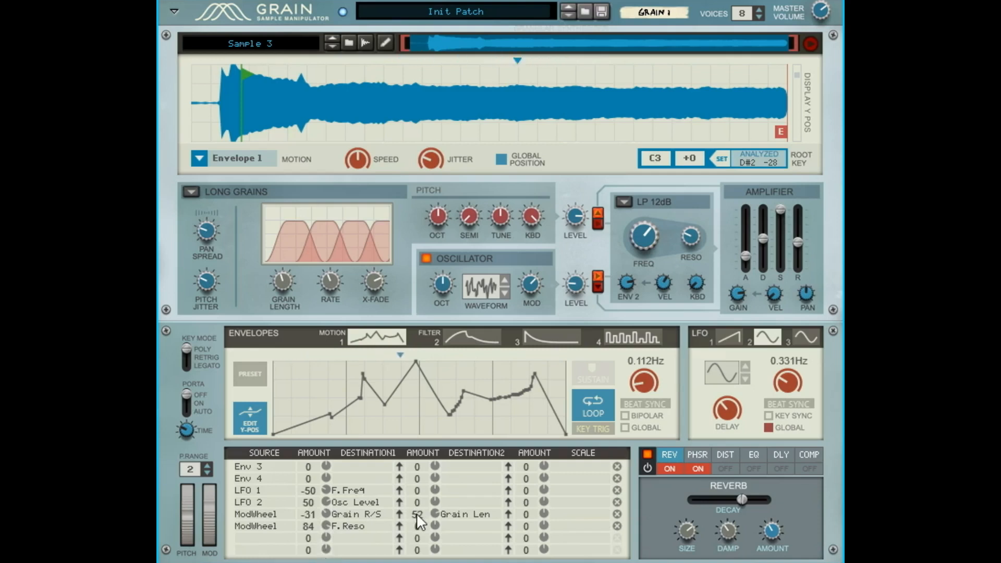
drag(210, 510, 313, 512)
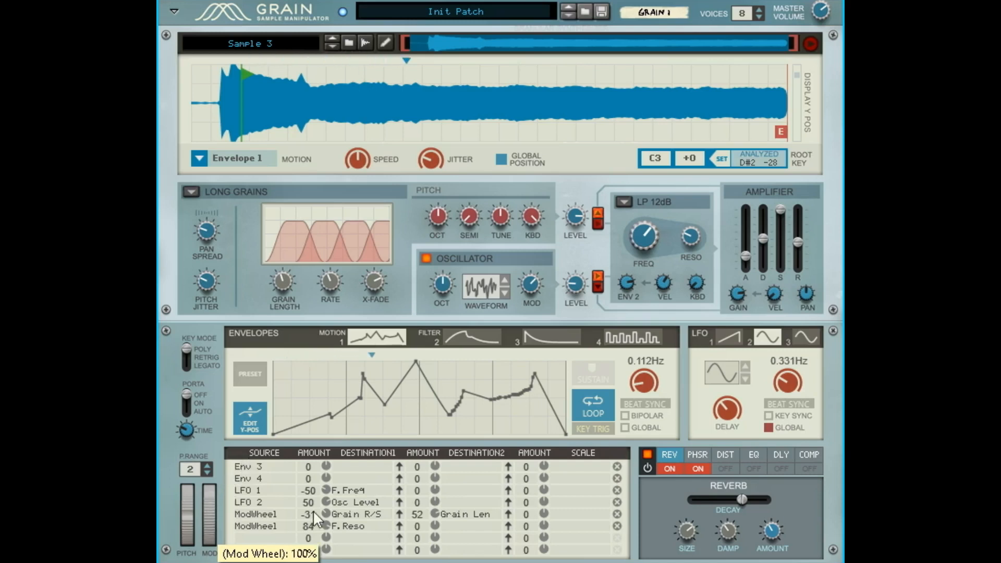
drag(419, 519, 454, 470)
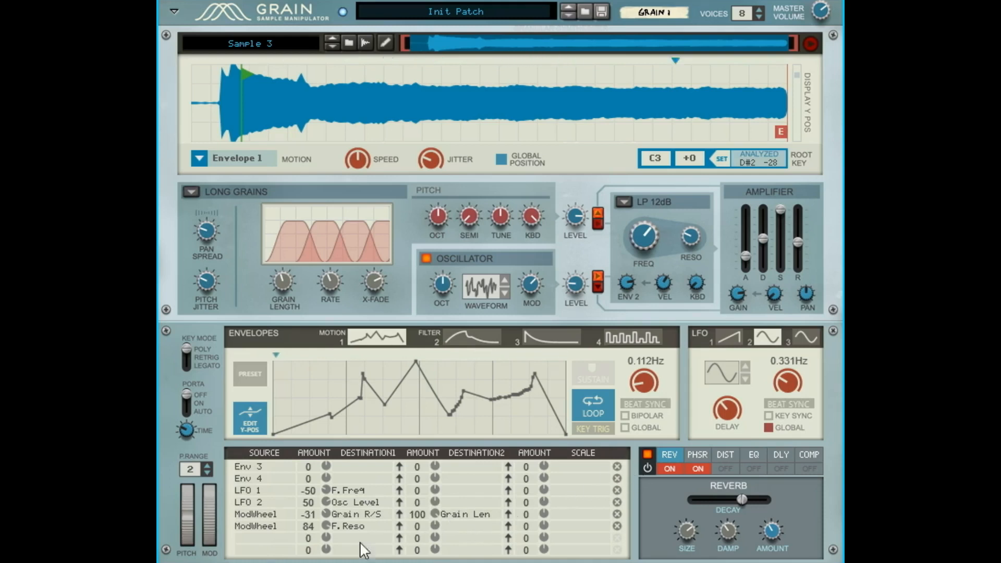
mouse_move(216, 506)
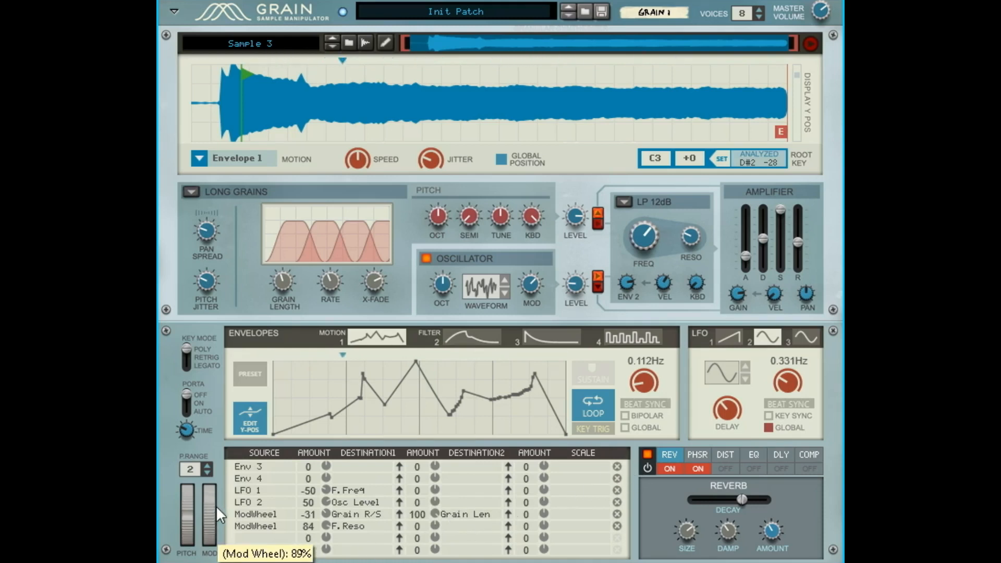
drag(215, 509, 215, 551)
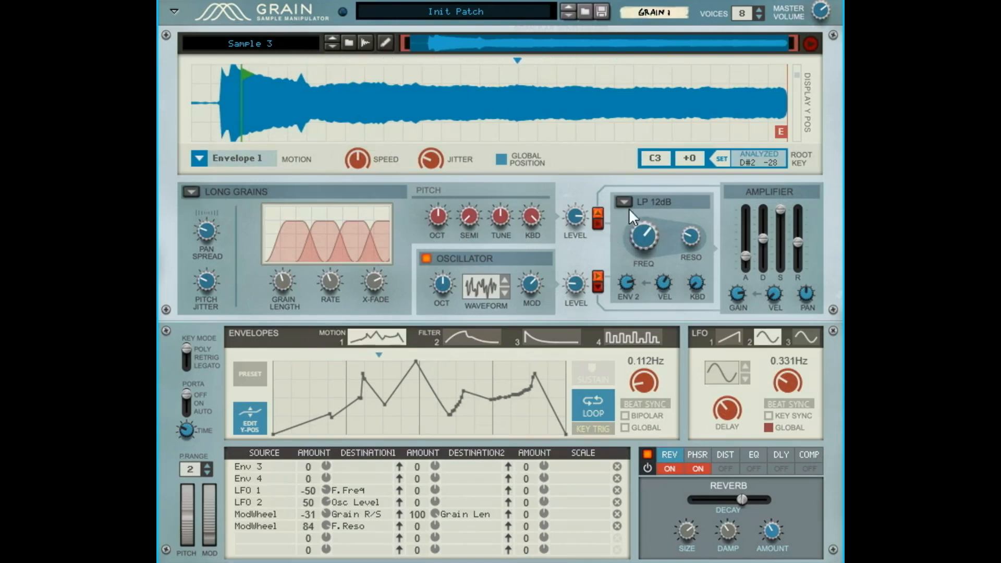
Route the sample through the filter, set its level to 0.0 dB, and try the sound with the mod wheel.
click(598, 223)
mouse_move(584, 222)
mouse_down()
mouse_move(578, 247)
mouse_move(594, 222)
mouse_up()
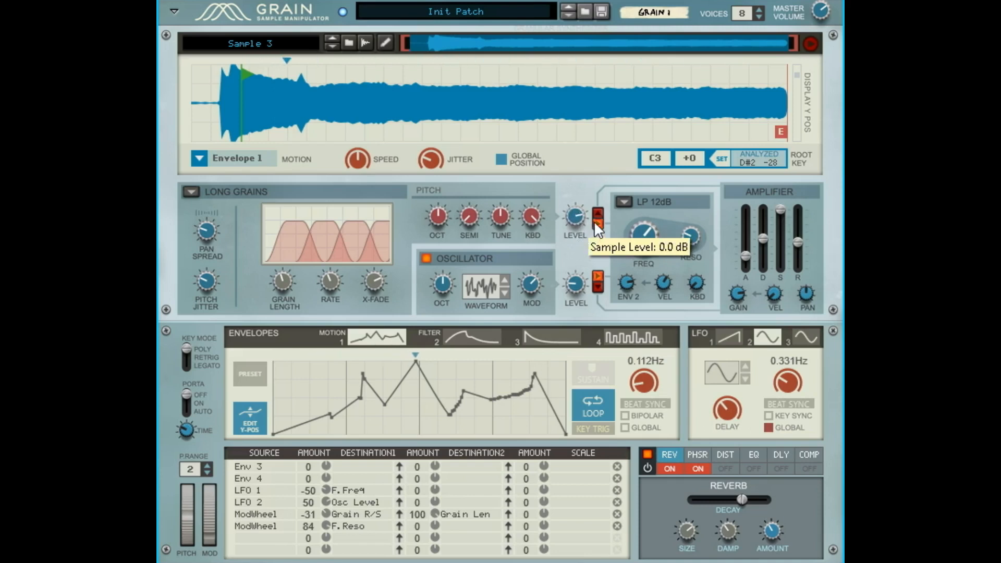
drag(779, 291, 785, 272)
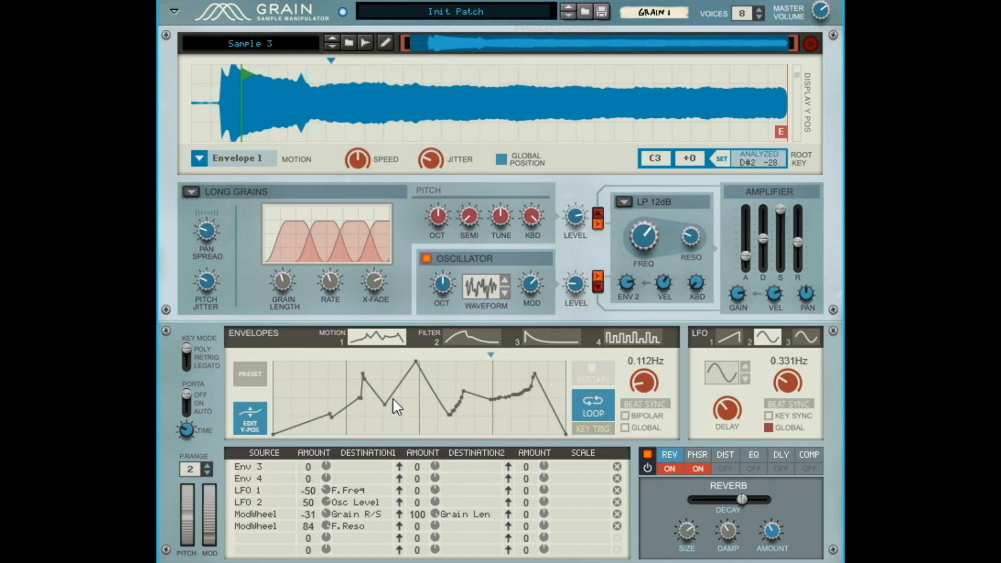
drag(203, 498, 231, 433)
drag(207, 499, 209, 517)
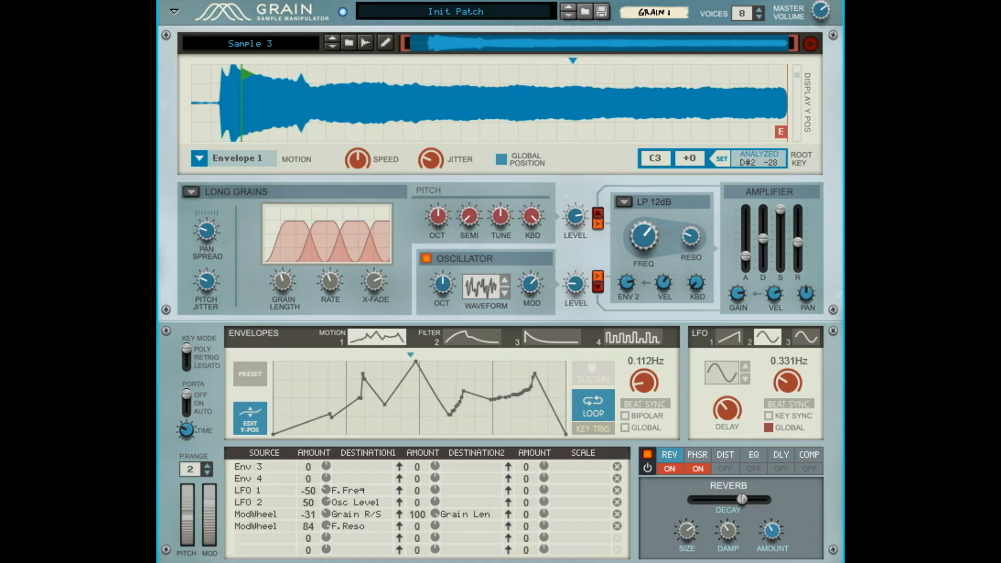
Enable the distortion effect with the Scream type, set its tone to 19.1 %, and raise the drive.
click(730, 454)
click(731, 467)
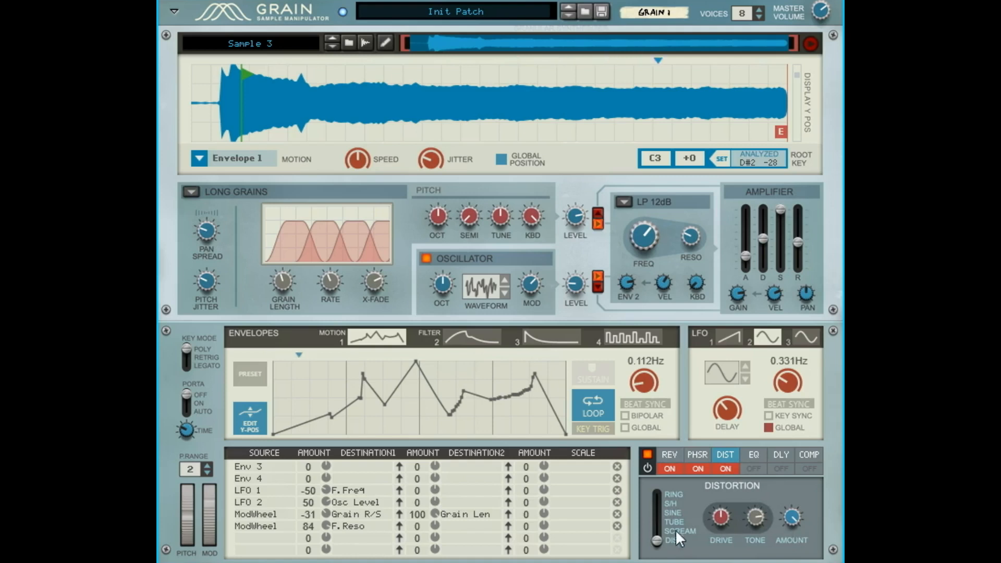
drag(660, 527, 658, 536)
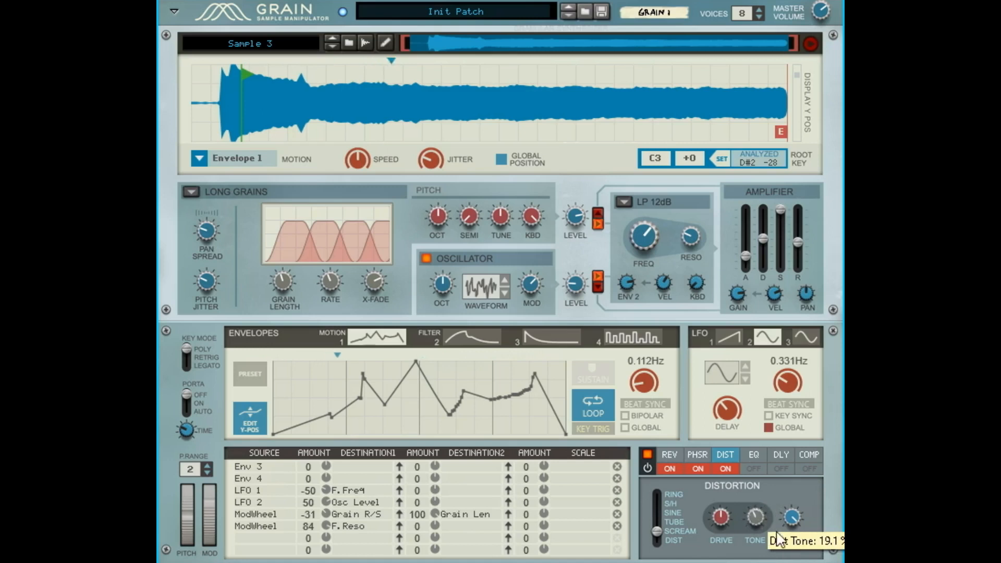
drag(732, 509, 751, 477)
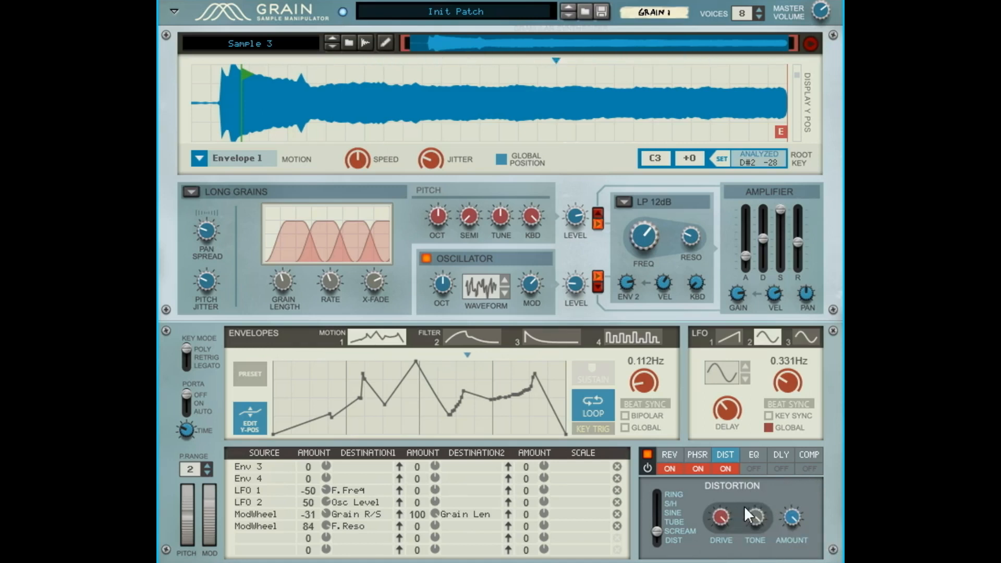
Assign distortion amount as the second destination of the mod wheel's filter resonance routing.
click(284, 539)
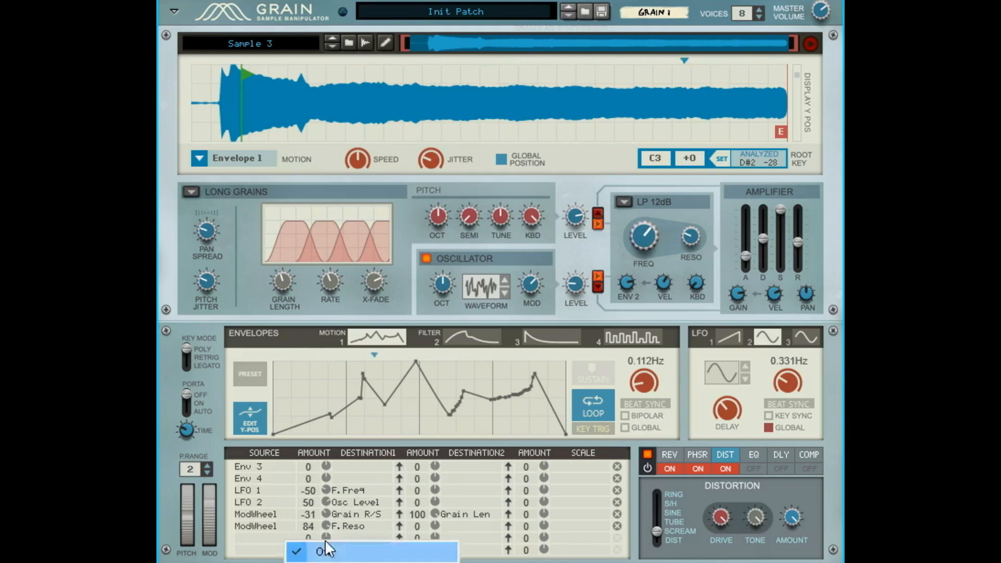
click(255, 561)
click(459, 528)
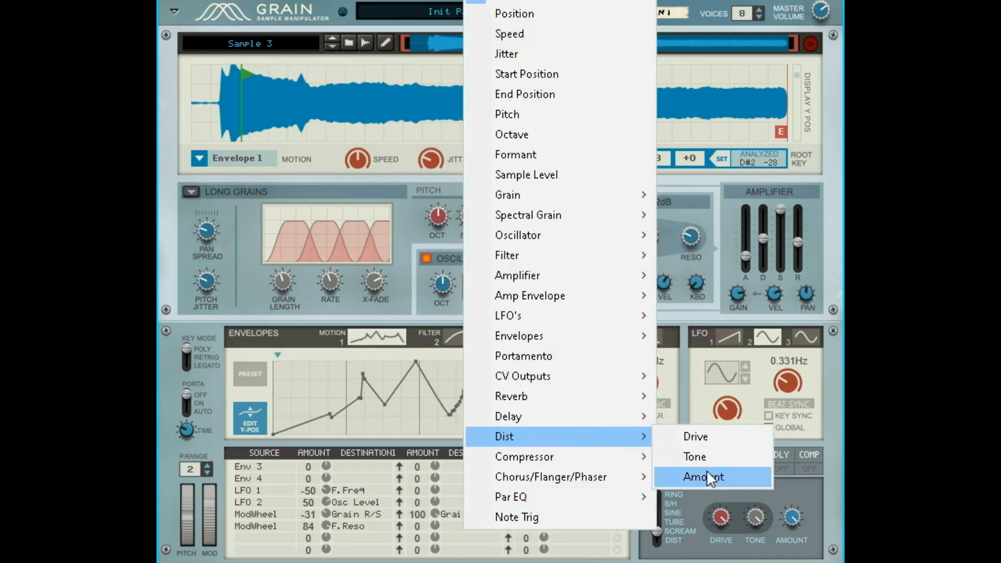
click(709, 471)
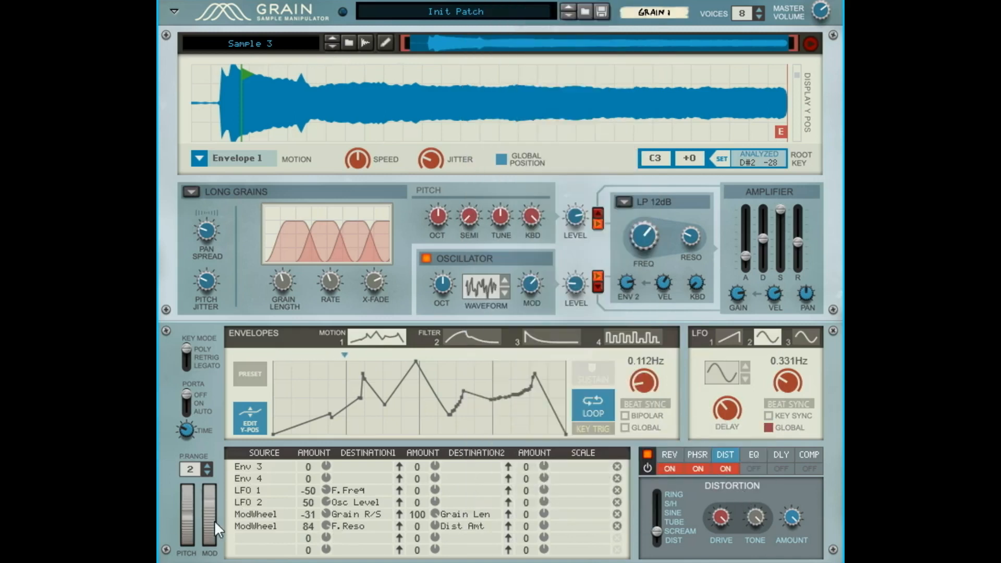
mouse_move(208, 530)
mouse_down()
mouse_move(208, 539)
mouse_move(219, 480)
mouse_move(218, 543)
mouse_up()
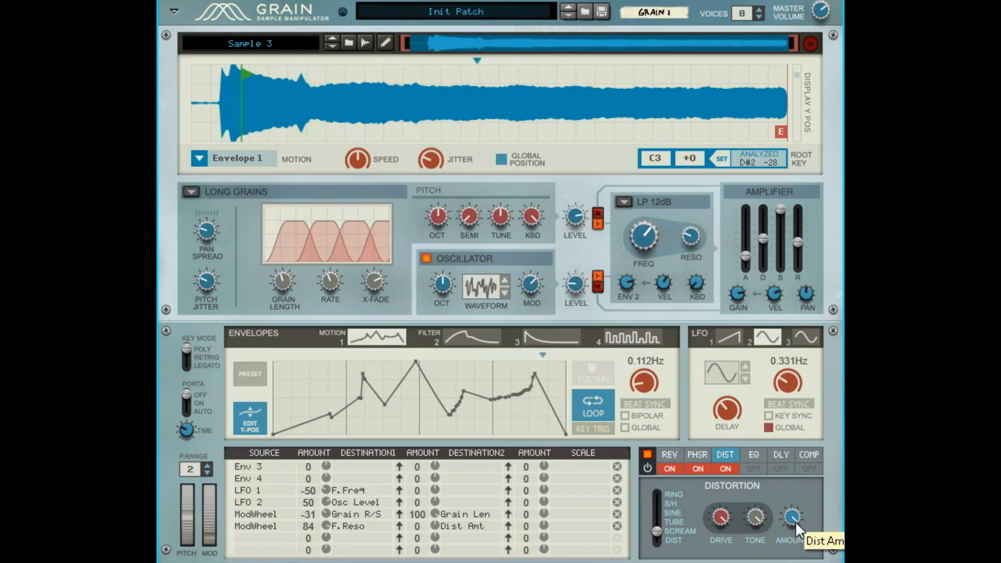
Try mod wheel amounts of -100 and 100 for distortion, lower the effect's own amount, and set the routing to 65.
drag(418, 527, 417, 562)
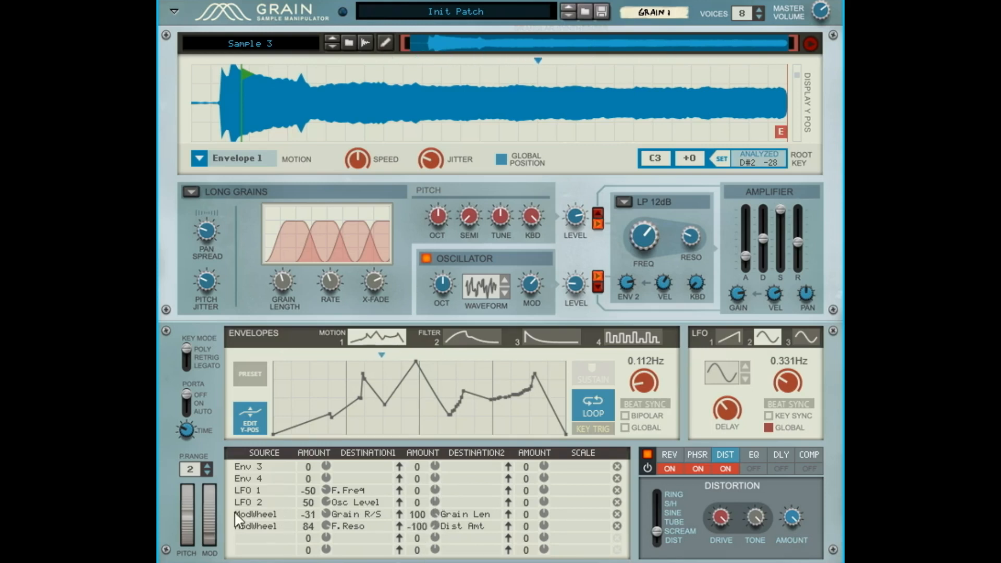
drag(215, 536, 242, 462)
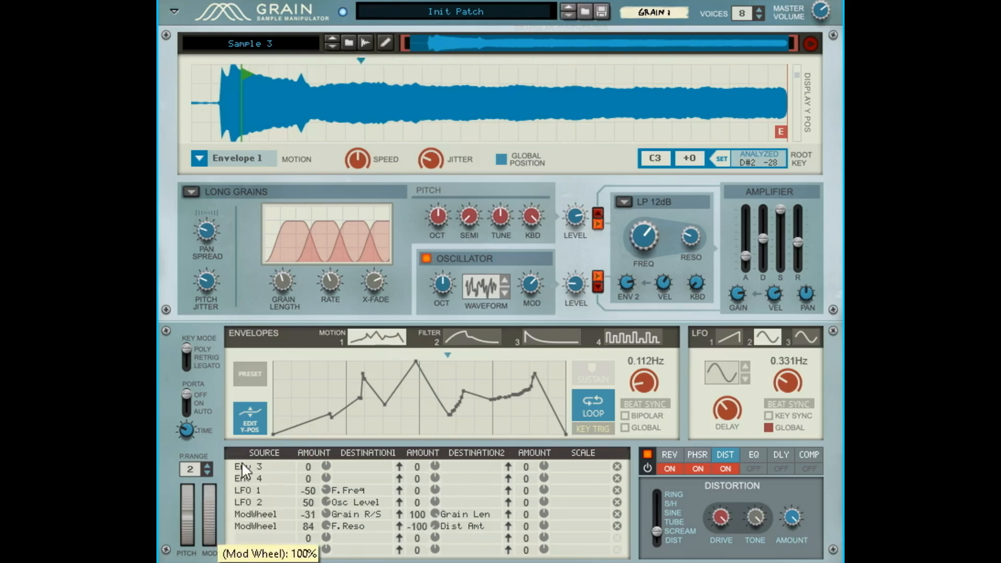
drag(418, 527, 487, 310)
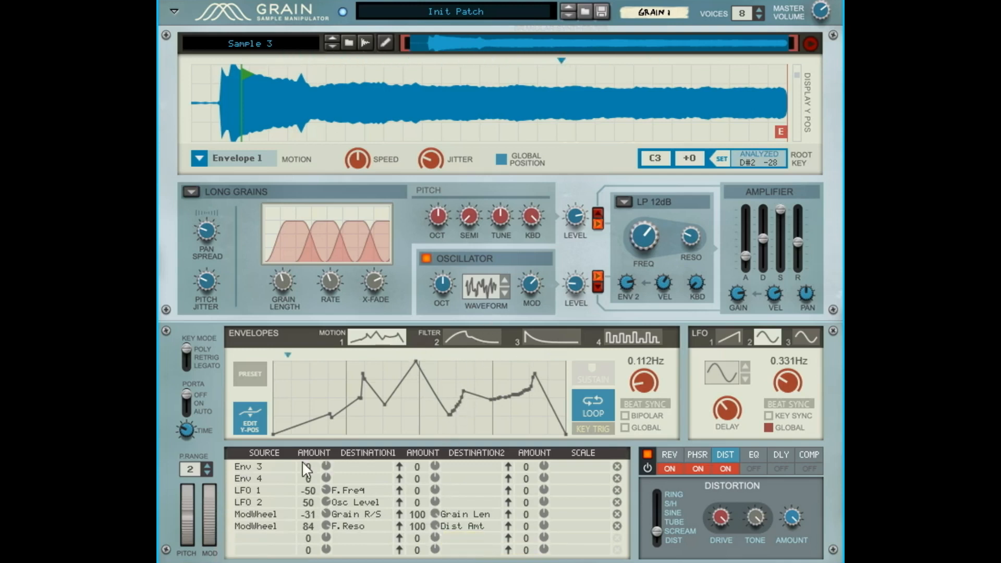
drag(211, 528, 255, 562)
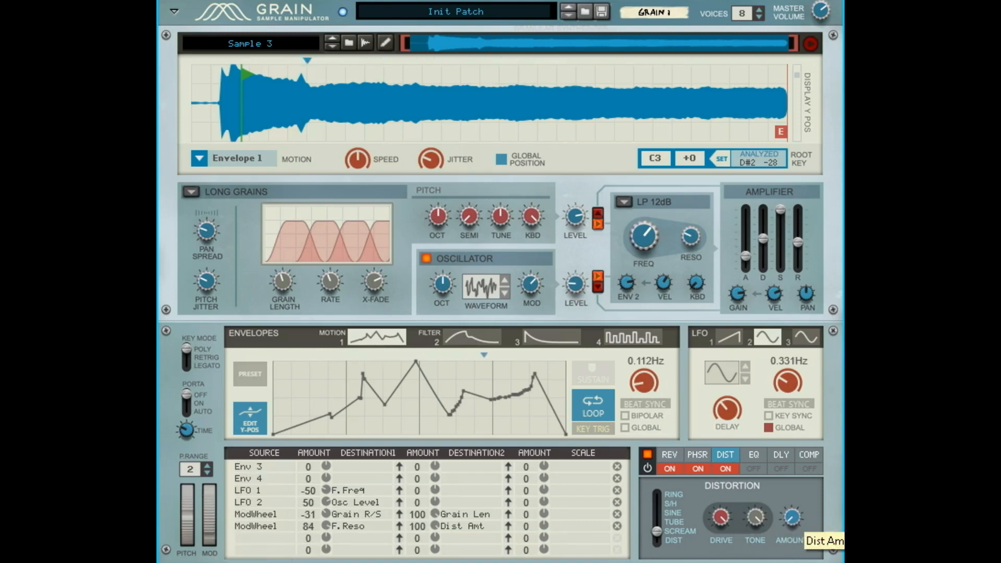
drag(211, 536, 416, 562)
drag(211, 515, 212, 496)
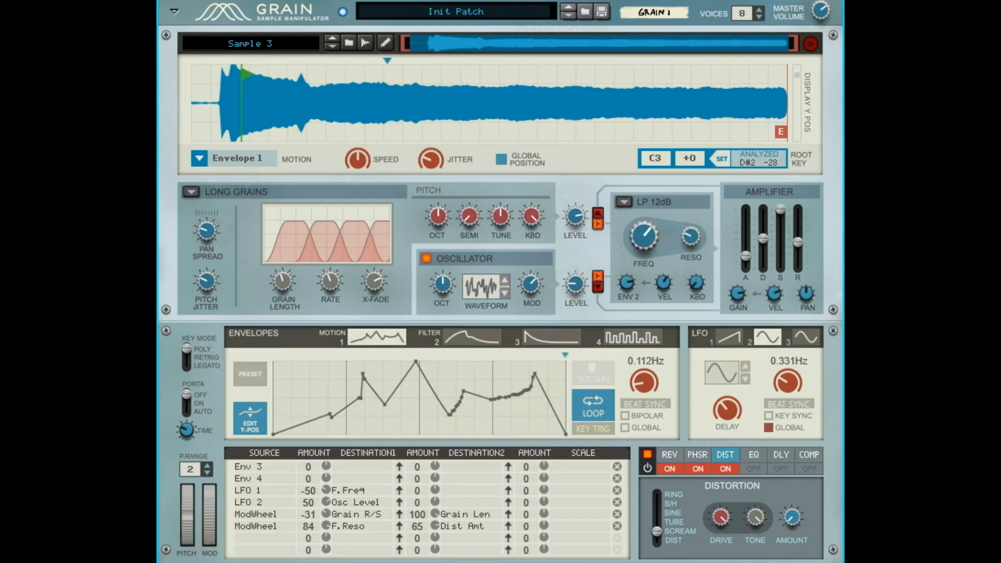
Set the pitch bend range to 7 and try it with the pitch wheel.
click(207, 467)
click(207, 467)
click(207, 467)
click(208, 466)
drag(185, 514, 186, 542)
drag(189, 518, 186, 543)
drag(192, 509, 192, 543)
drag(210, 512, 220, 562)
Preview the original sample several times to compare it with the finished patch.
click(810, 43)
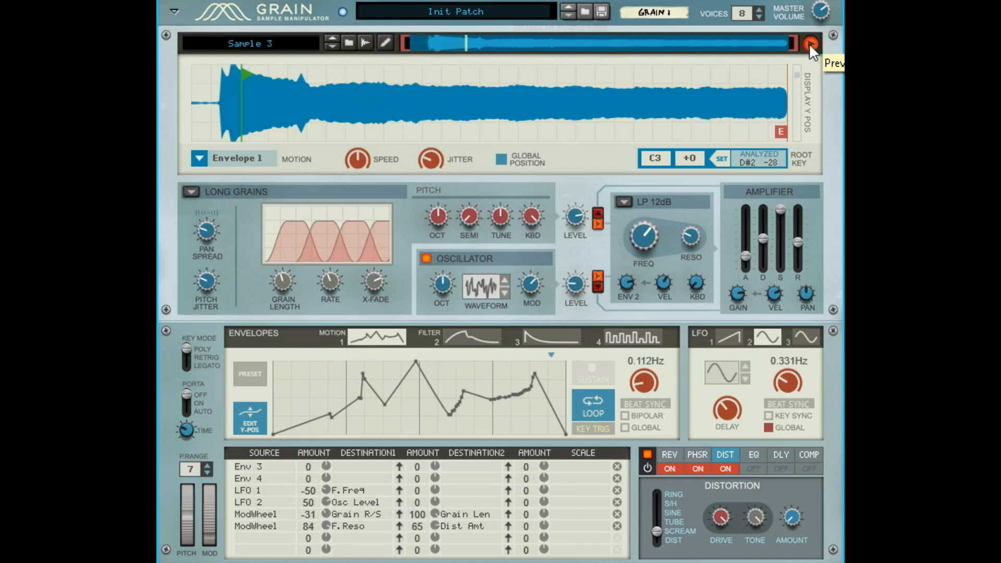
click(812, 45)
click(817, 45)
click(804, 45)
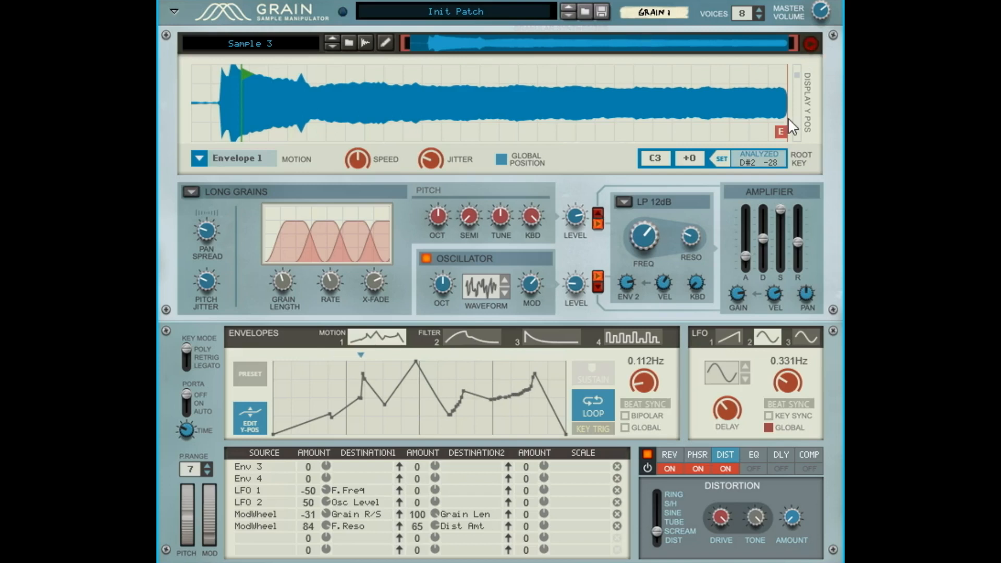
Audition the finished patch while sweeping the mod wheel up and down.
drag(211, 527, 229, 494)
mouse_move(212, 525)
drag(219, 501, 223, 562)
drag(210, 540, 247, 513)
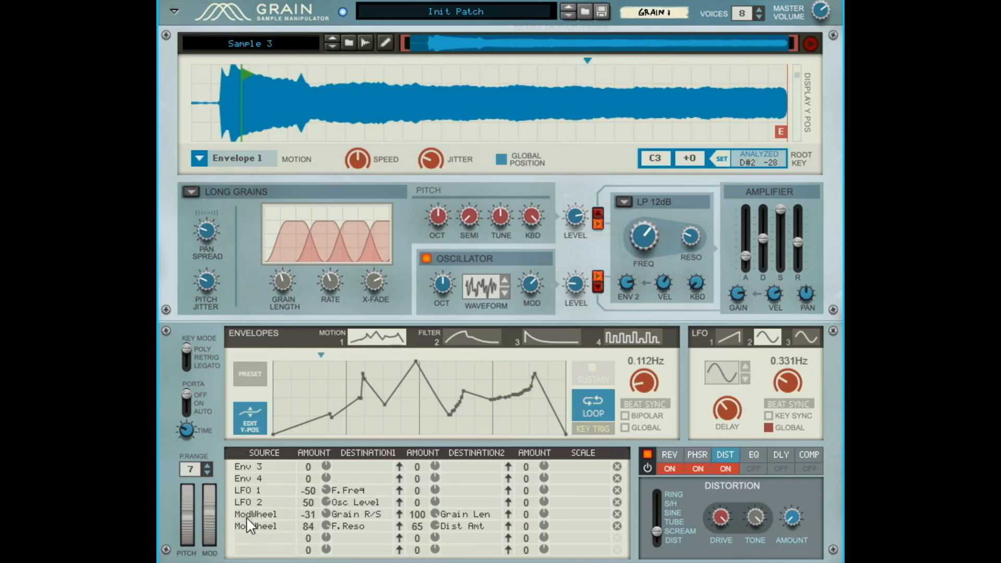